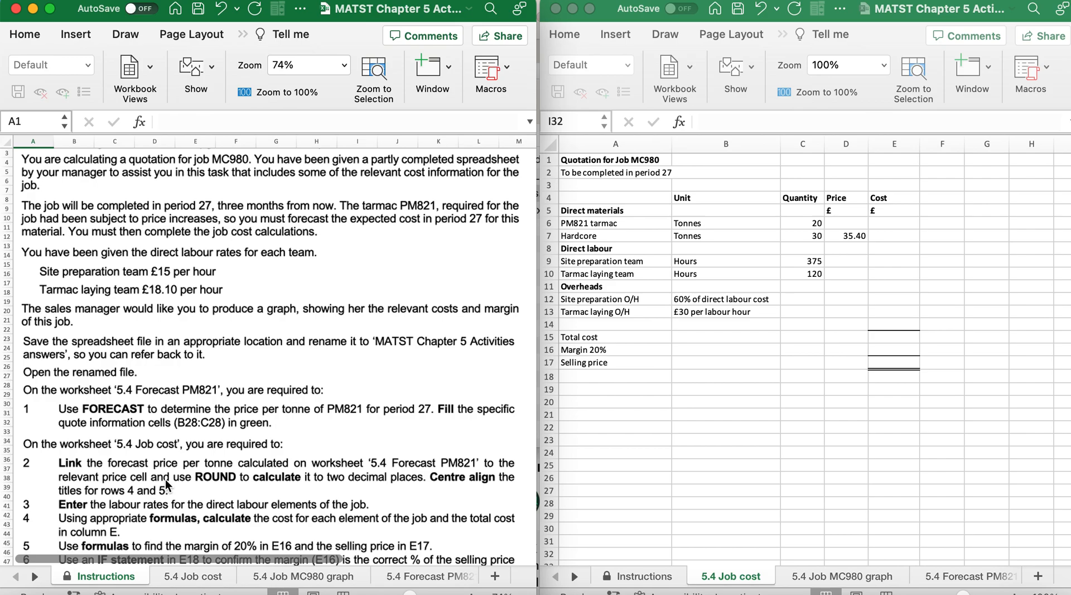
Save a copy of the workbook as 'MATST Chapter 5 Activities answers' in the Chapter 5 folder, replacing the existing file.
scroll(165, 481, down, 3)
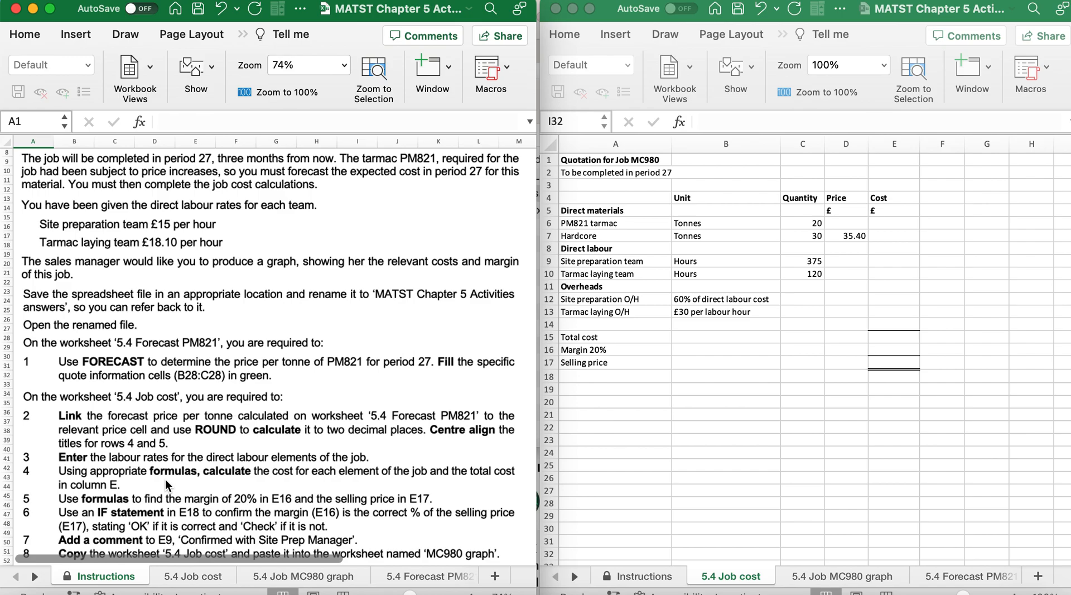
scroll(166, 480, down, 3)
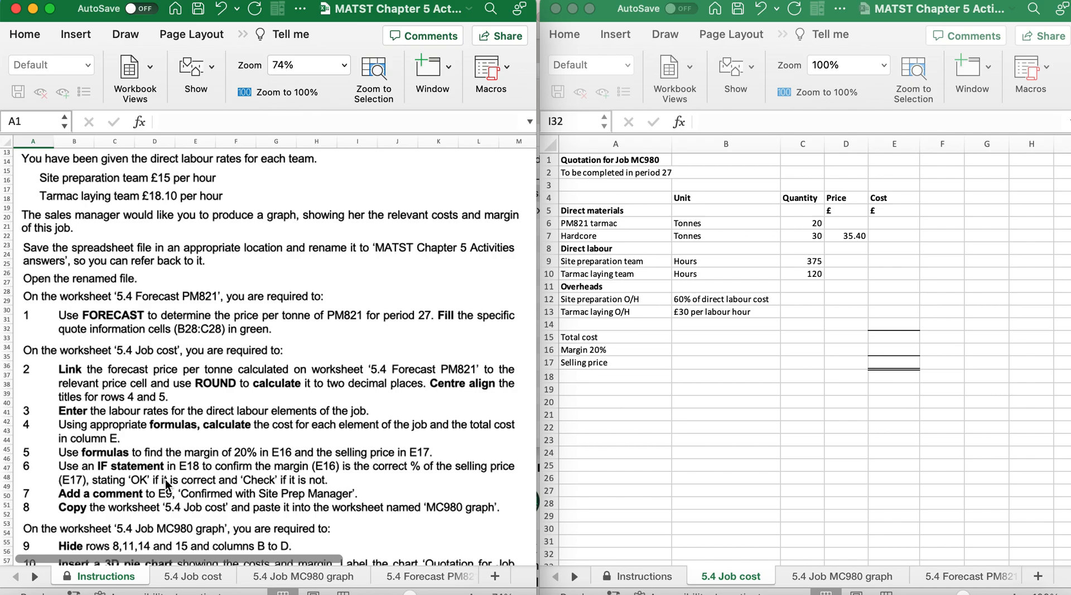
scroll(166, 483, down, 5)
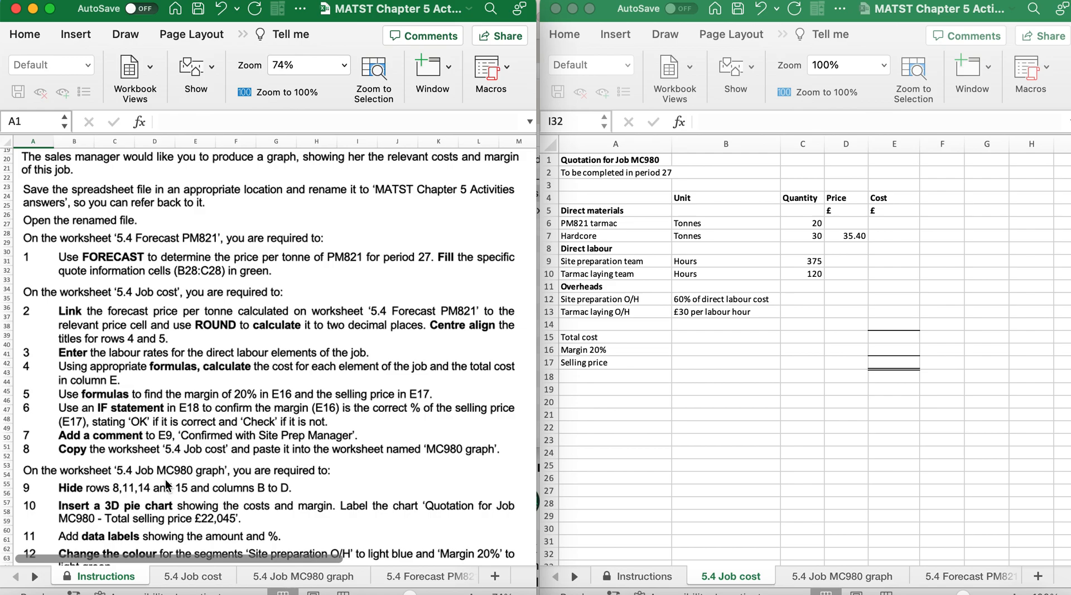
scroll(166, 483, down, 2)
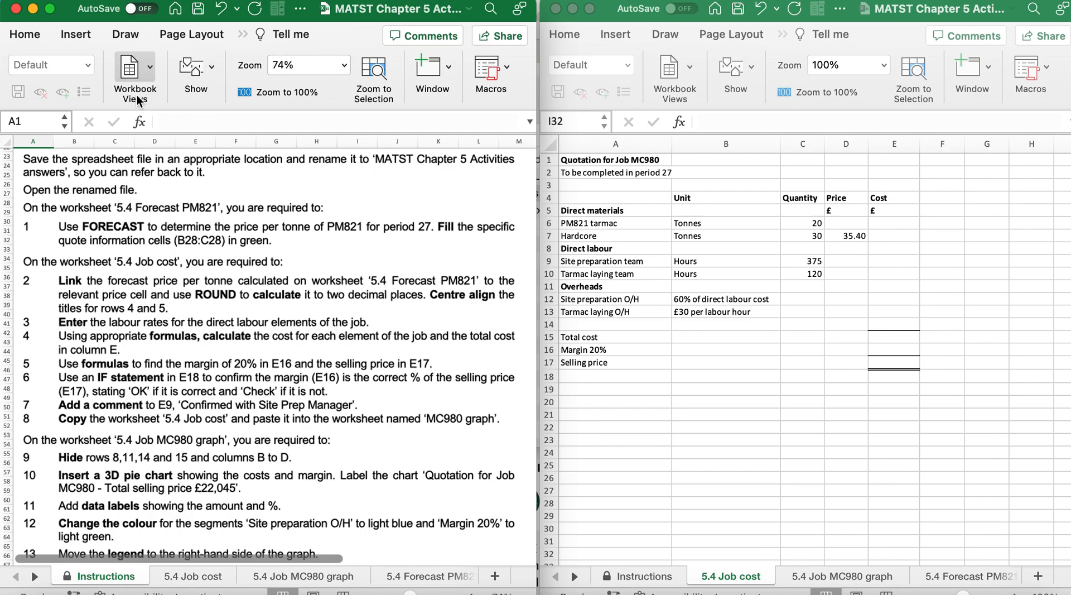
click(96, 0)
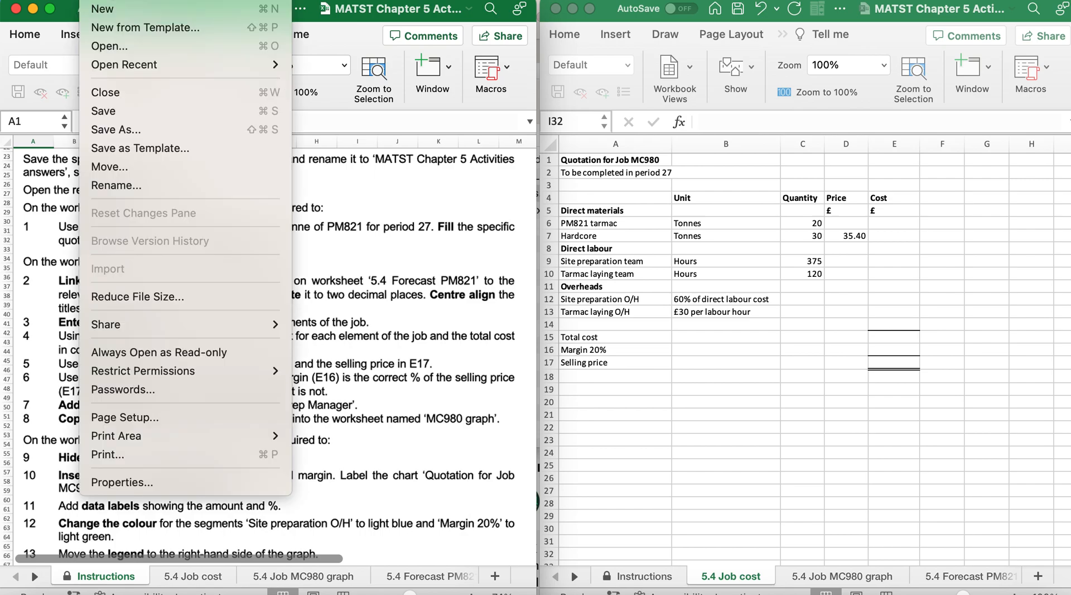
click(131, 129)
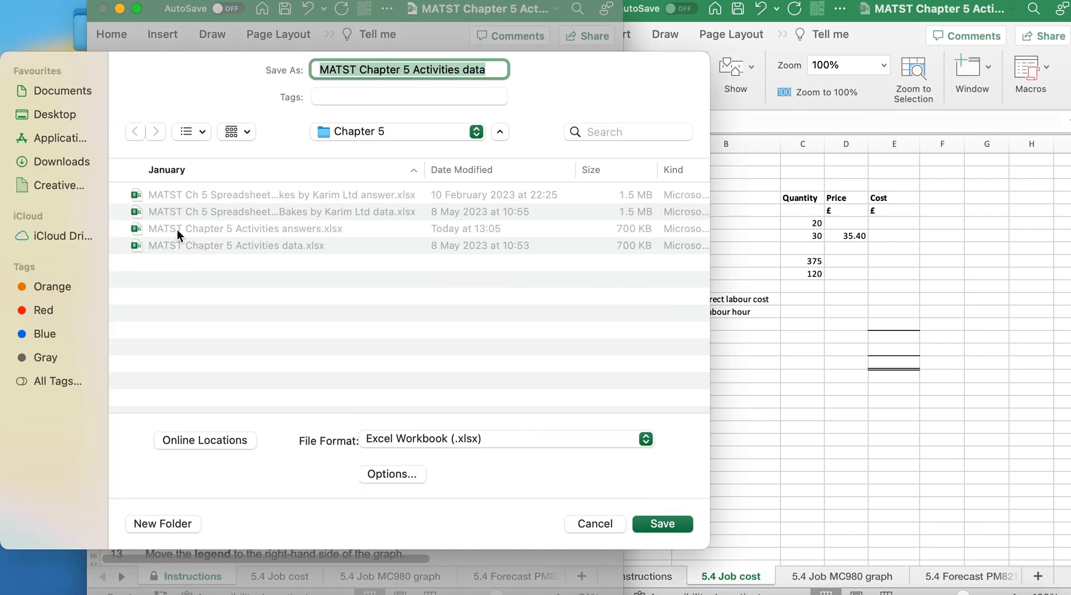
click(210, 229)
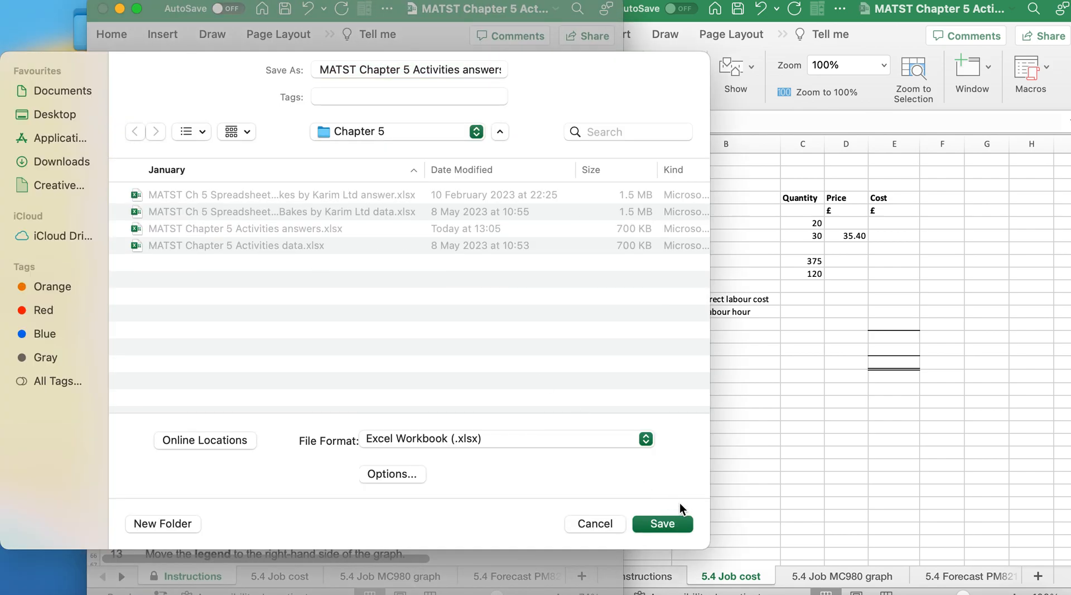
click(680, 529)
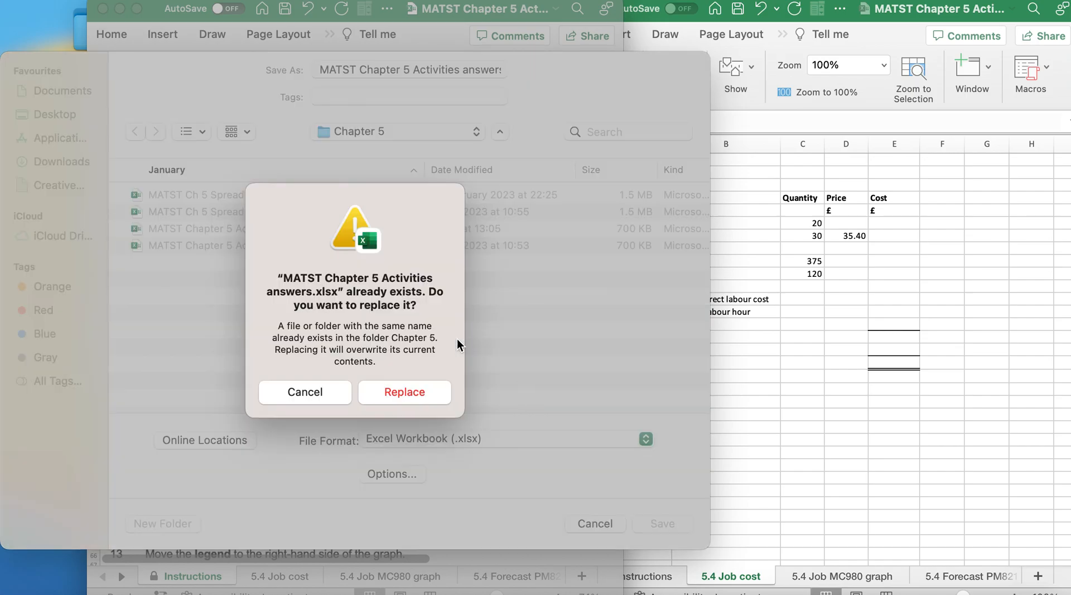
click(429, 393)
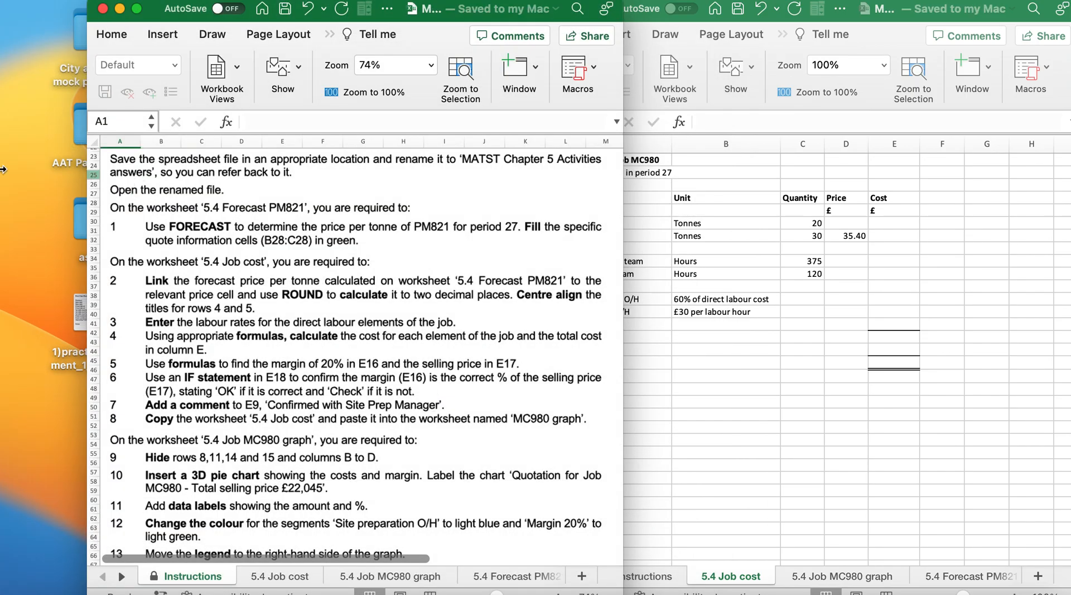
Enter 27 as the quote period in cell B28 of the '5.4 Forecast PM821' worksheet.
drag(3, 171, 1, 170)
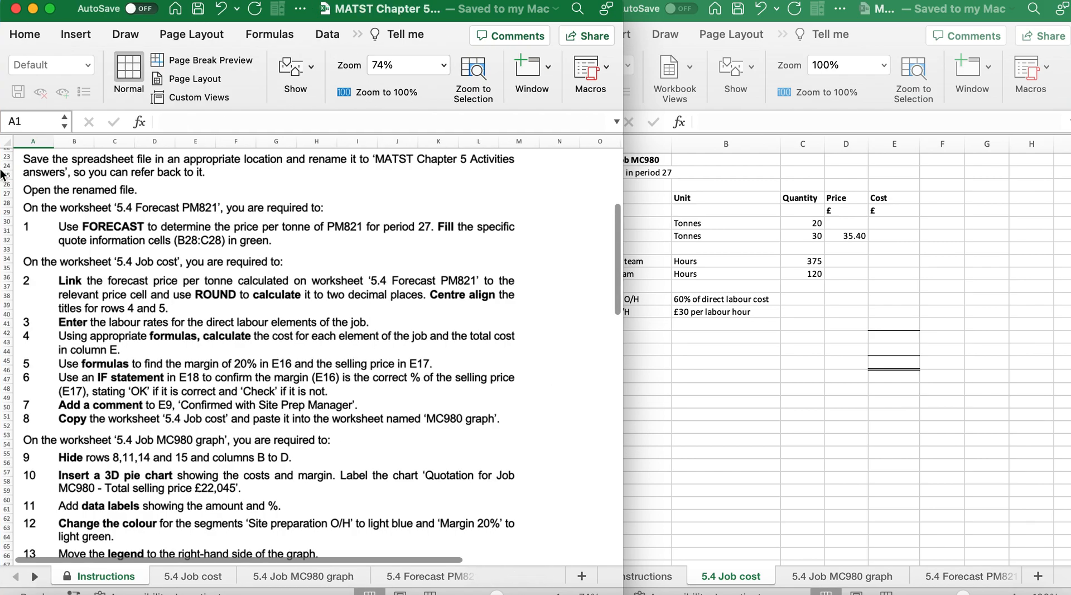
scroll(205, 308, down, 2)
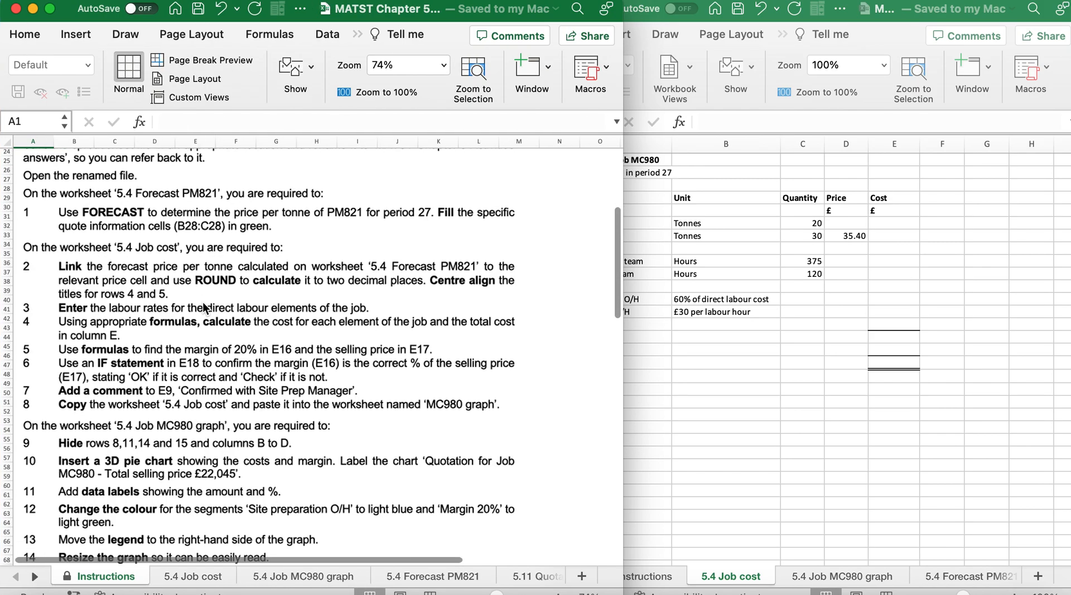
scroll(205, 307, down, 1)
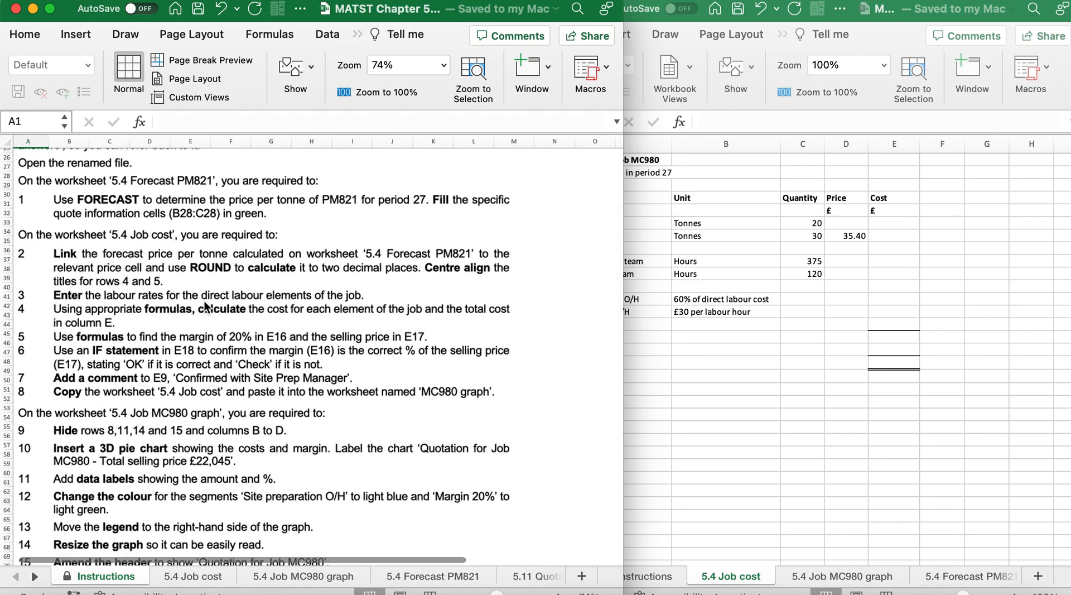
scroll(206, 306, down, 1)
scroll(205, 306, up, 1)
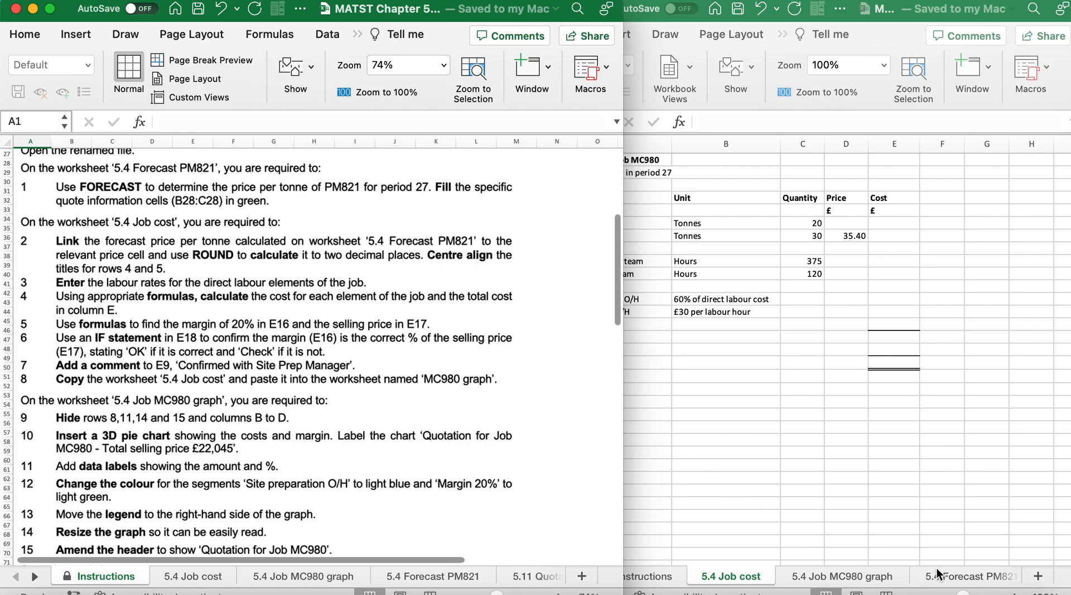
click(967, 585)
click(967, 581)
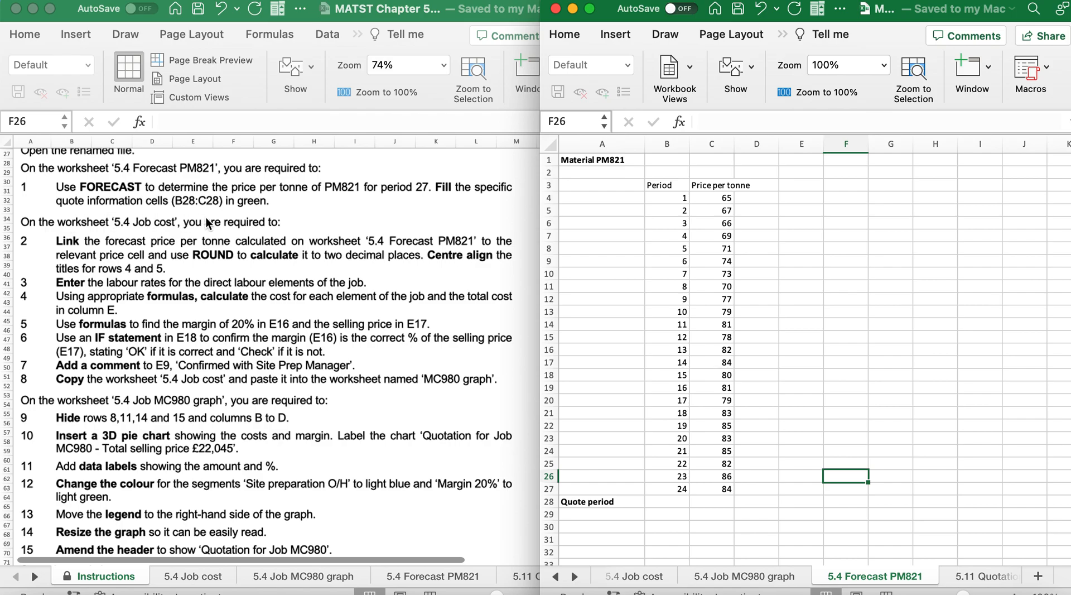
click(673, 503)
text(27)
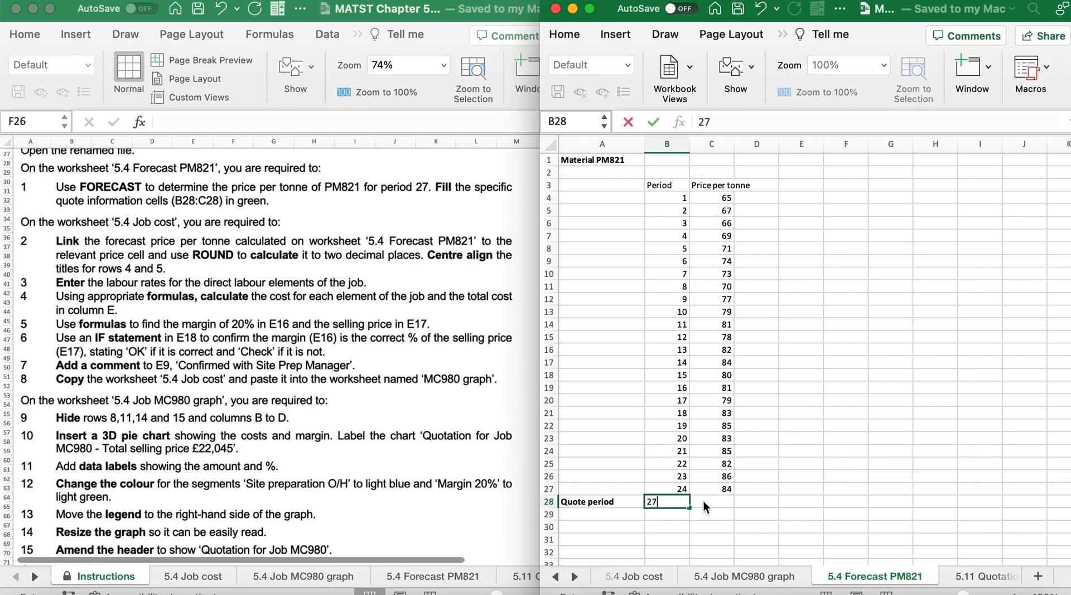
Insert a FORECAST function in cell C28 with the quote period in B28 as its X value.
click(705, 506)
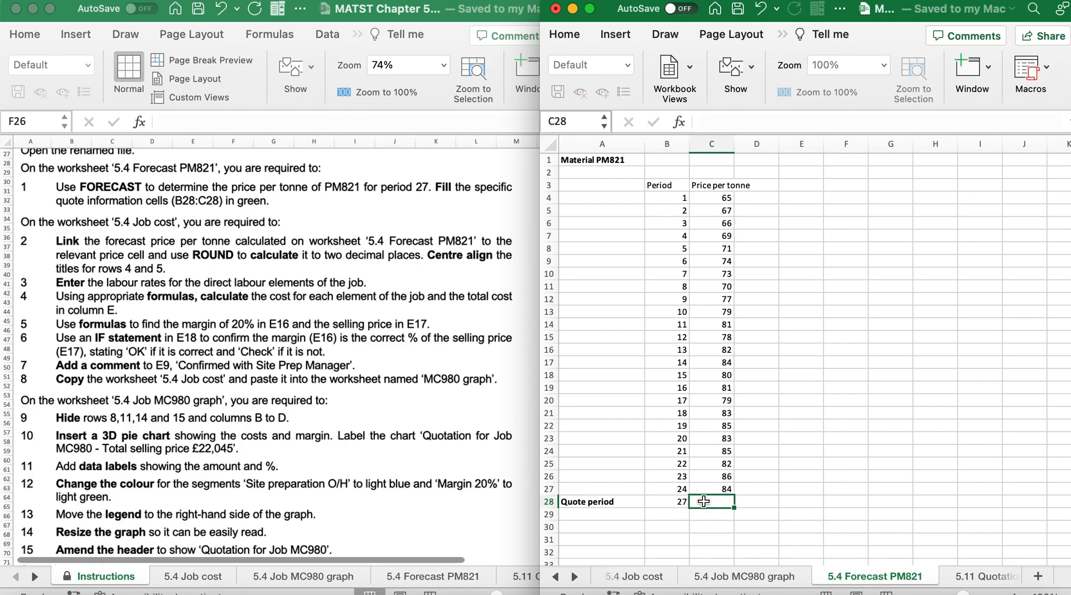
click(785, 35)
click(795, 48)
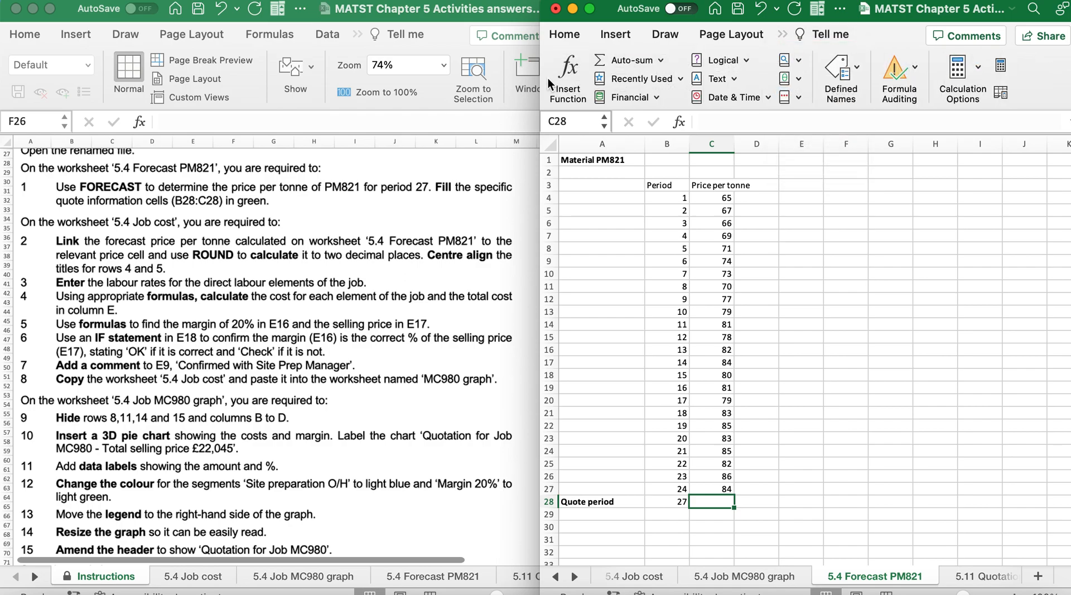
click(573, 70)
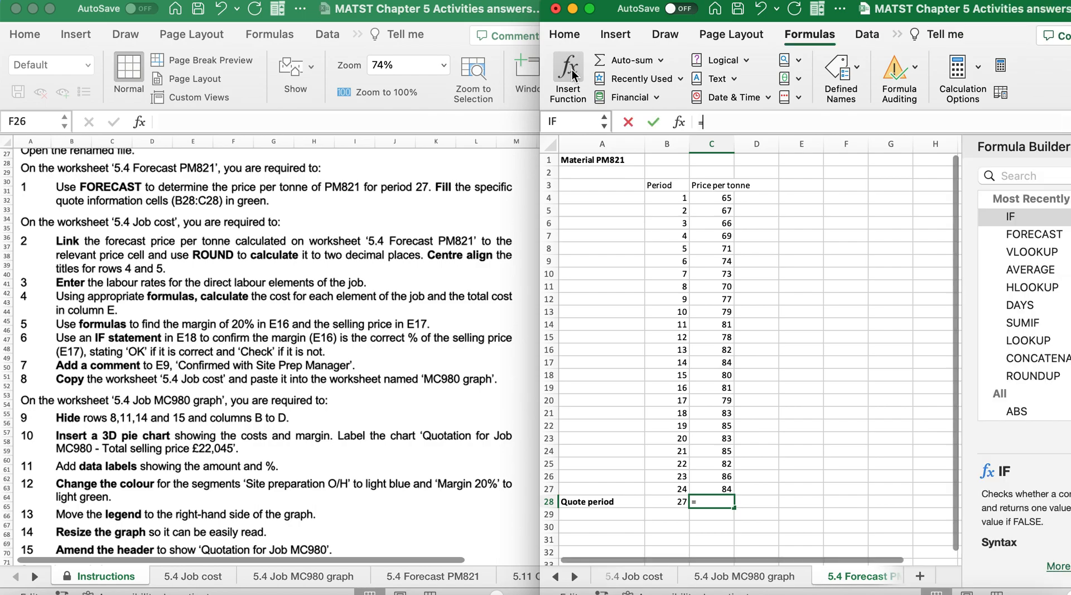
click(1006, 234)
double_click(1006, 234)
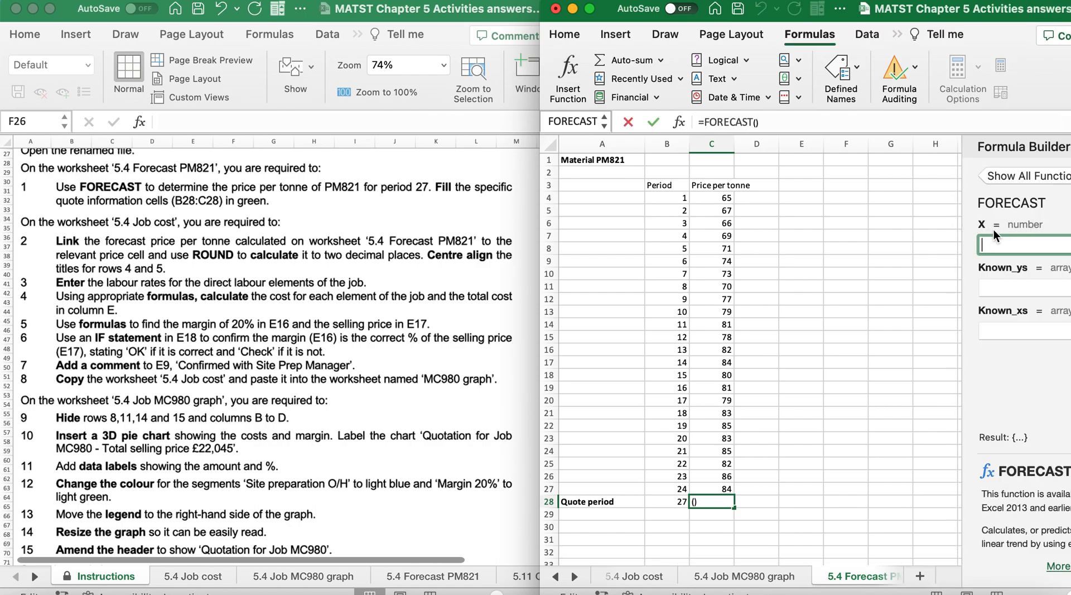
click(665, 503)
click(665, 503)
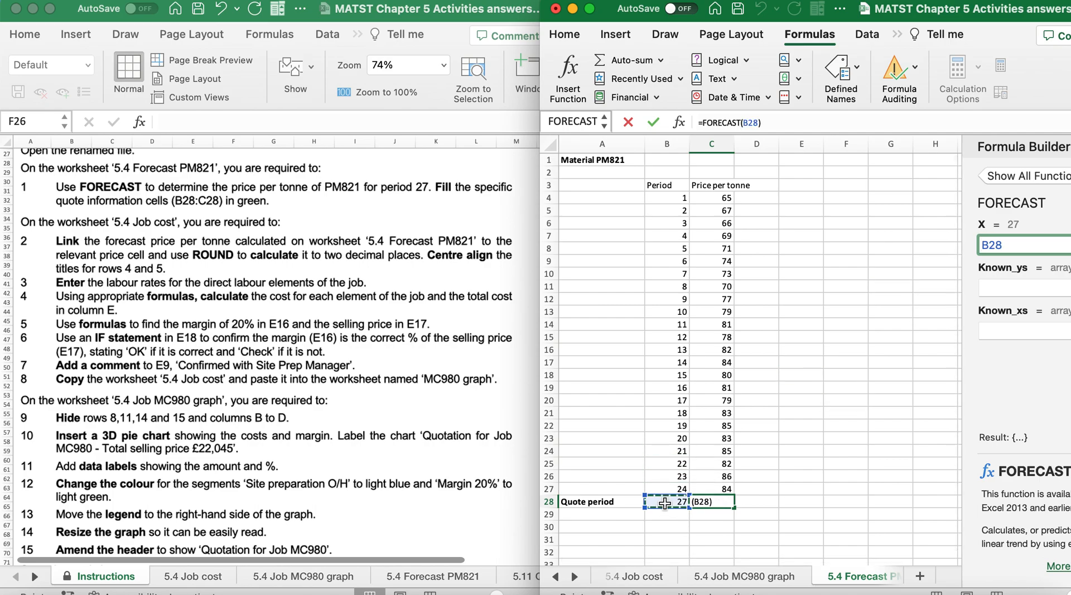
Complete the FORECAST function with prices C4:C27 as known ys and periods B4:B27 as known xs.
click(990, 286)
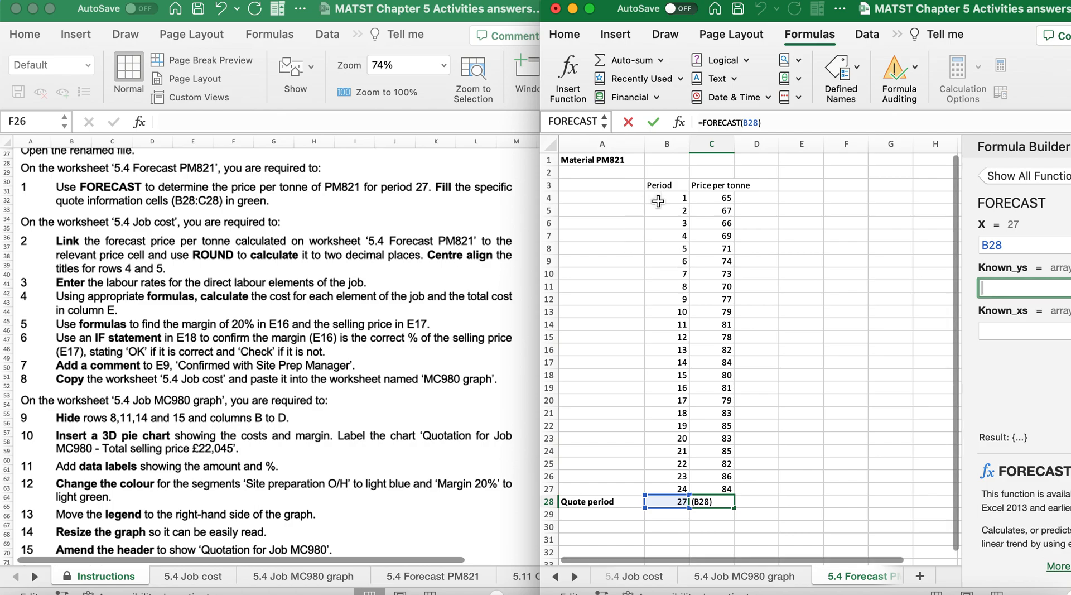
click(1011, 330)
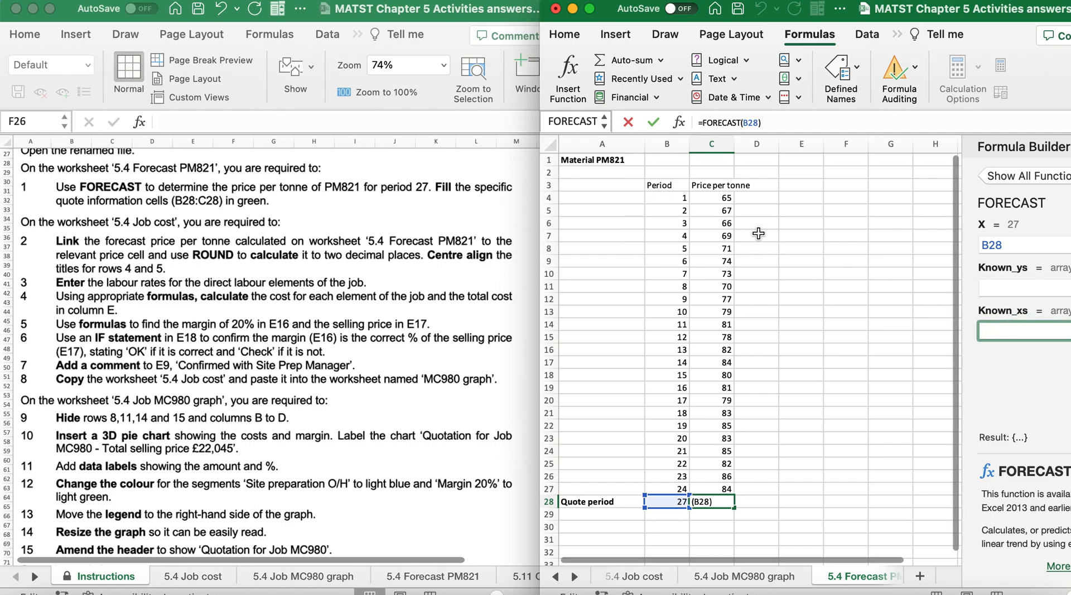
drag(665, 199, 669, 454)
click(669, 197)
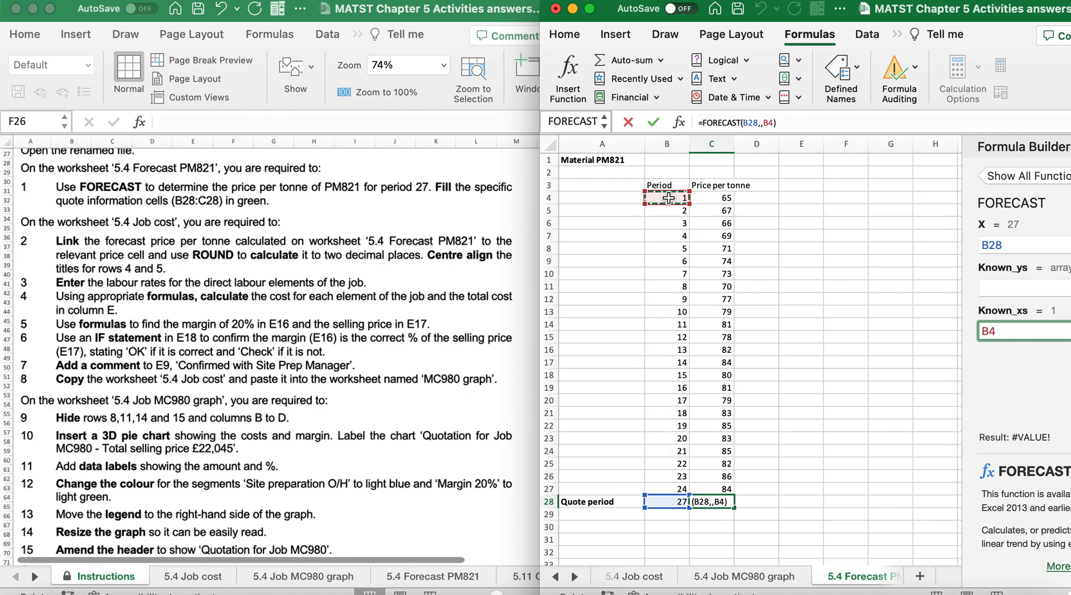
drag(669, 198, 662, 492)
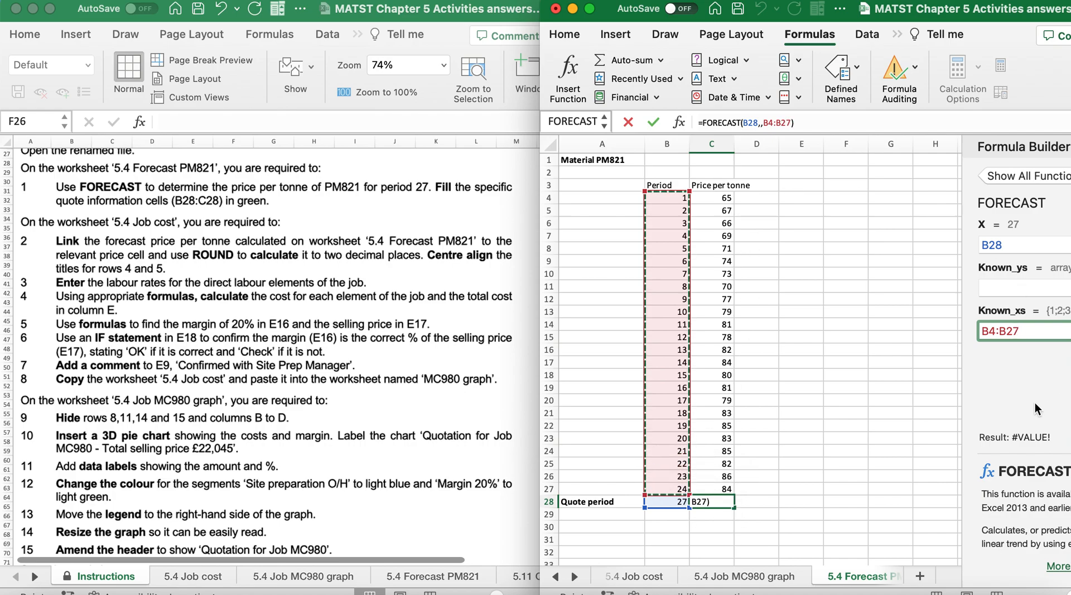
click(1003, 289)
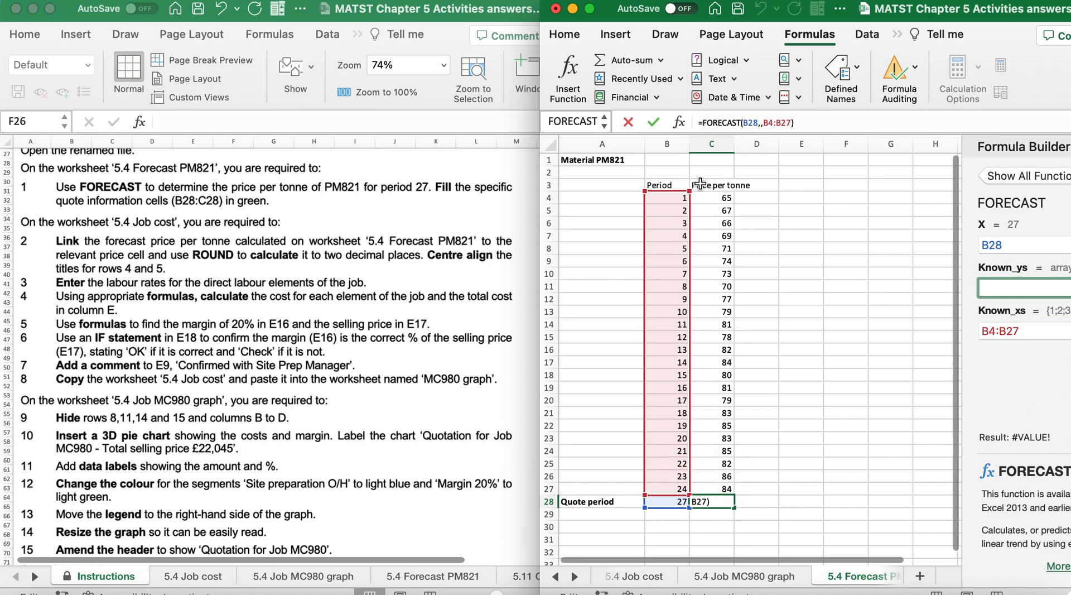
drag(707, 199, 706, 489)
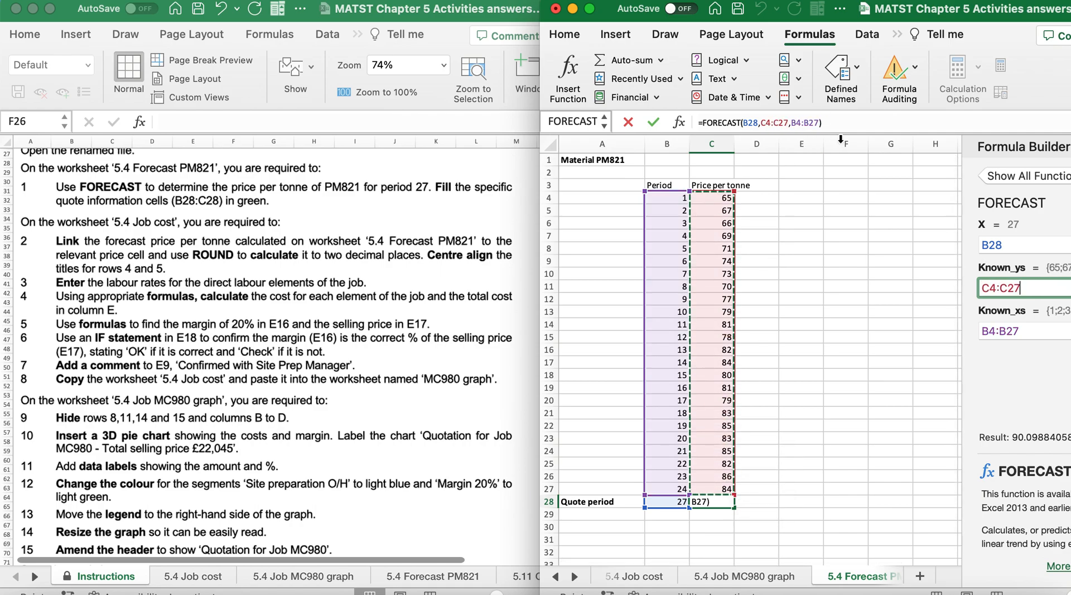
click(831, 126)
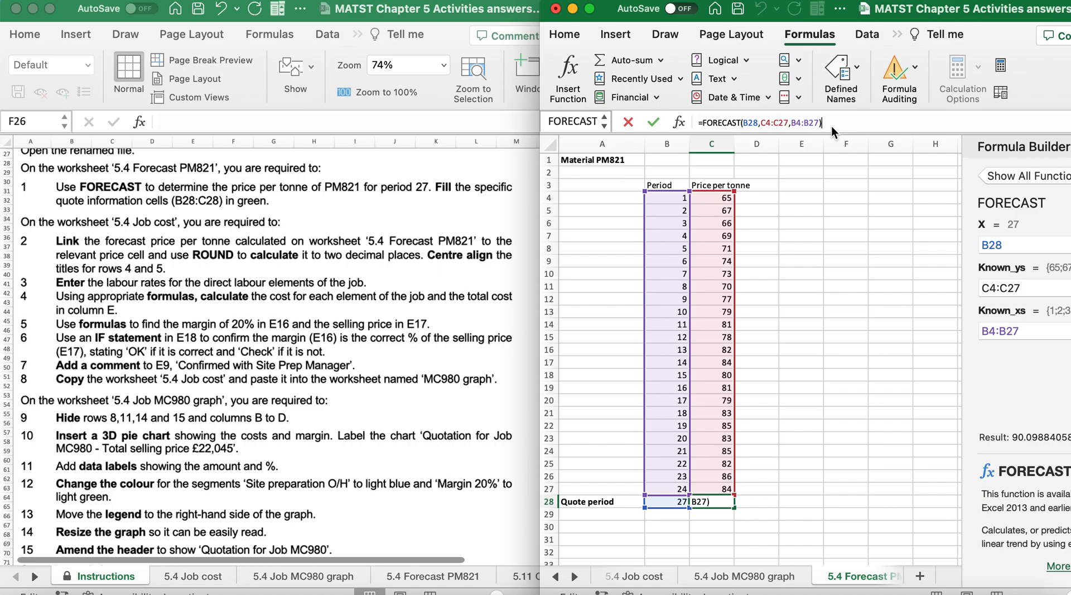
key(Return)
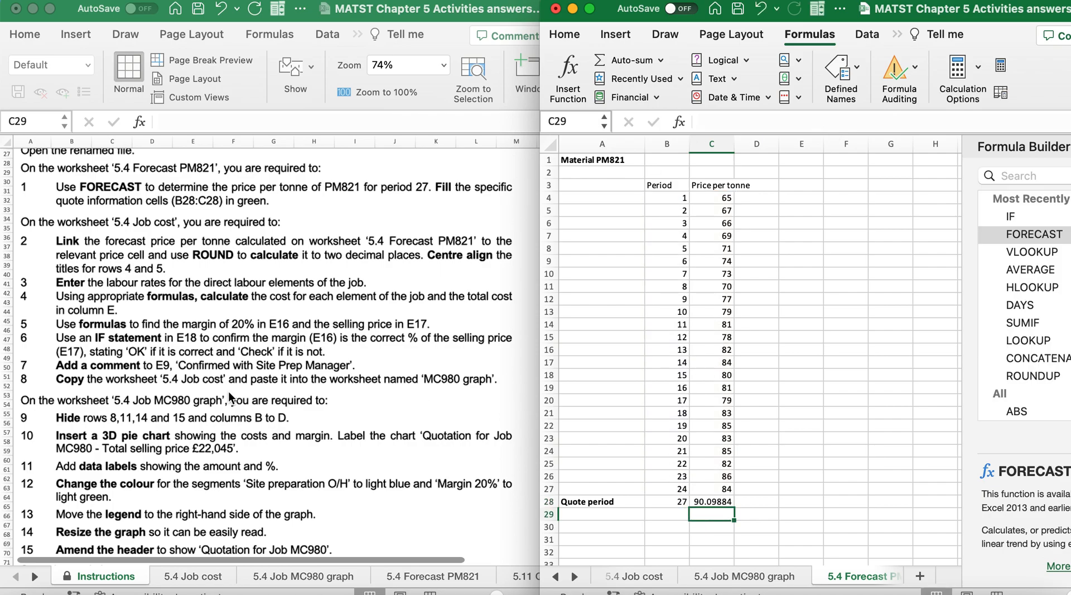
Fill the quote information cells B28:C28 with light green.
drag(660, 502, 715, 501)
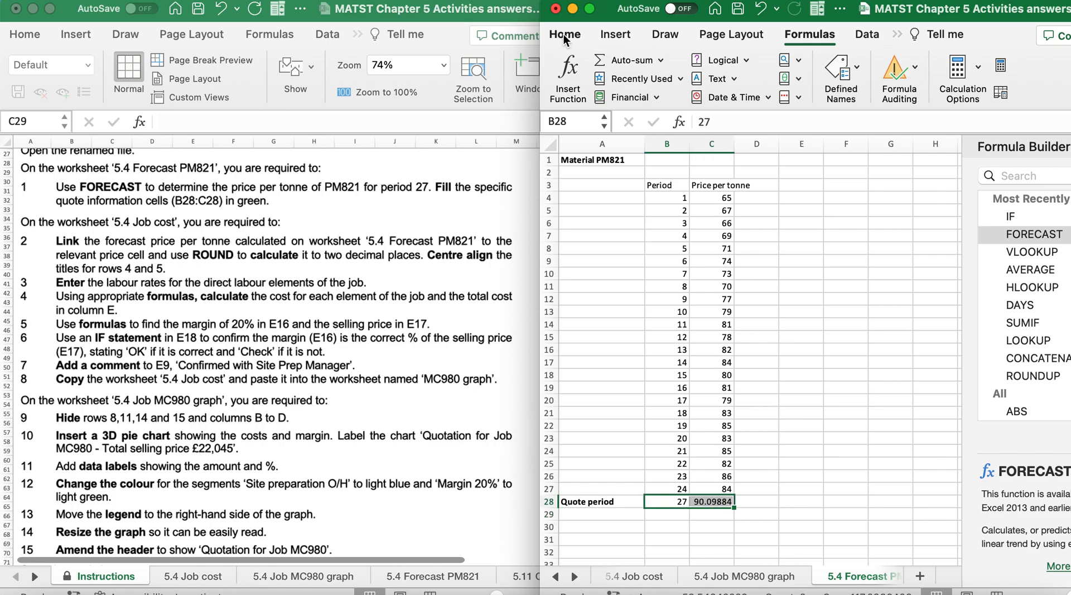
click(565, 38)
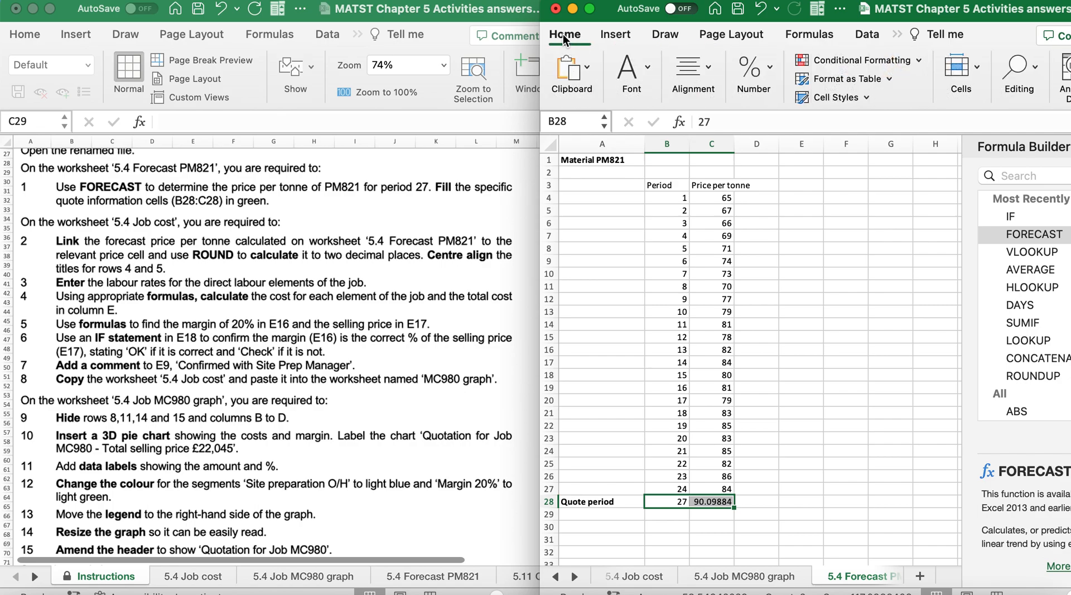
click(642, 78)
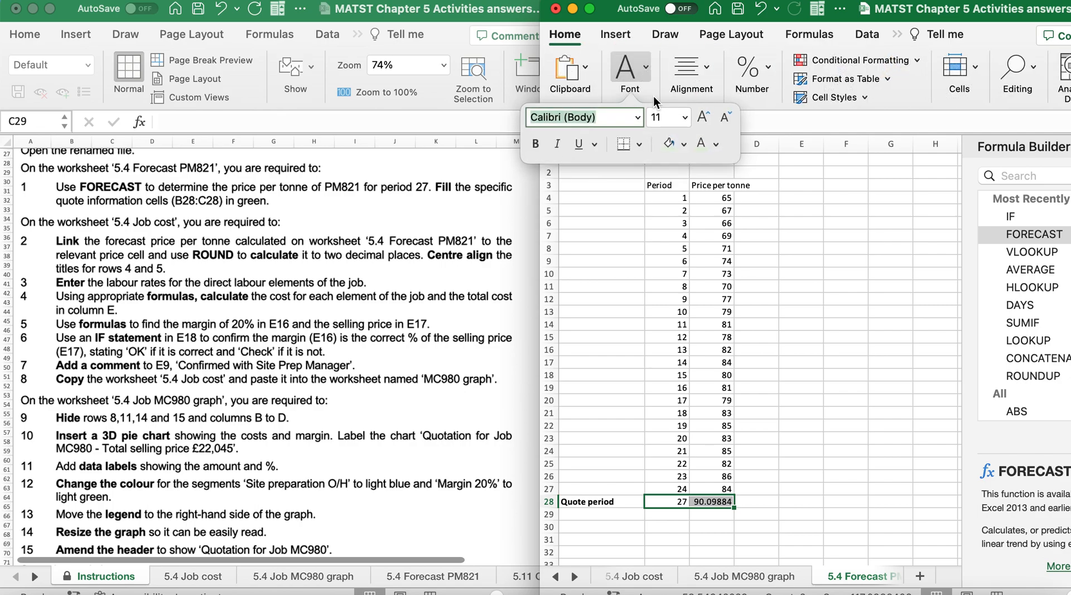
click(669, 144)
click(778, 462)
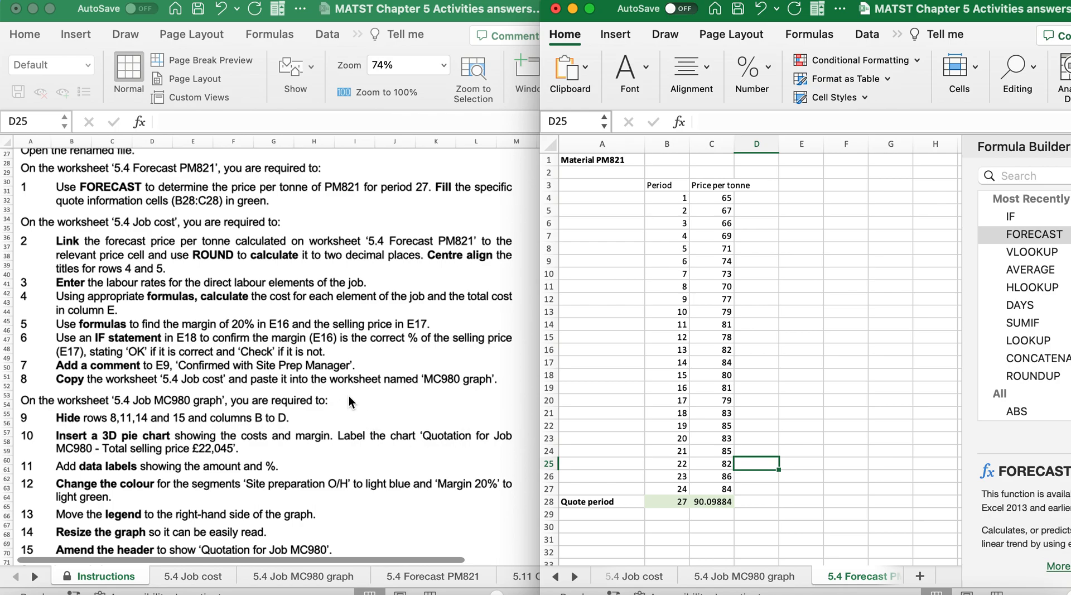
Link the PM821 tarmac price in cell D6 of the '5.4 Job cost' worksheet to cell C28 of '5.4 Forecast PM821'.
scroll(349, 397, down, 5)
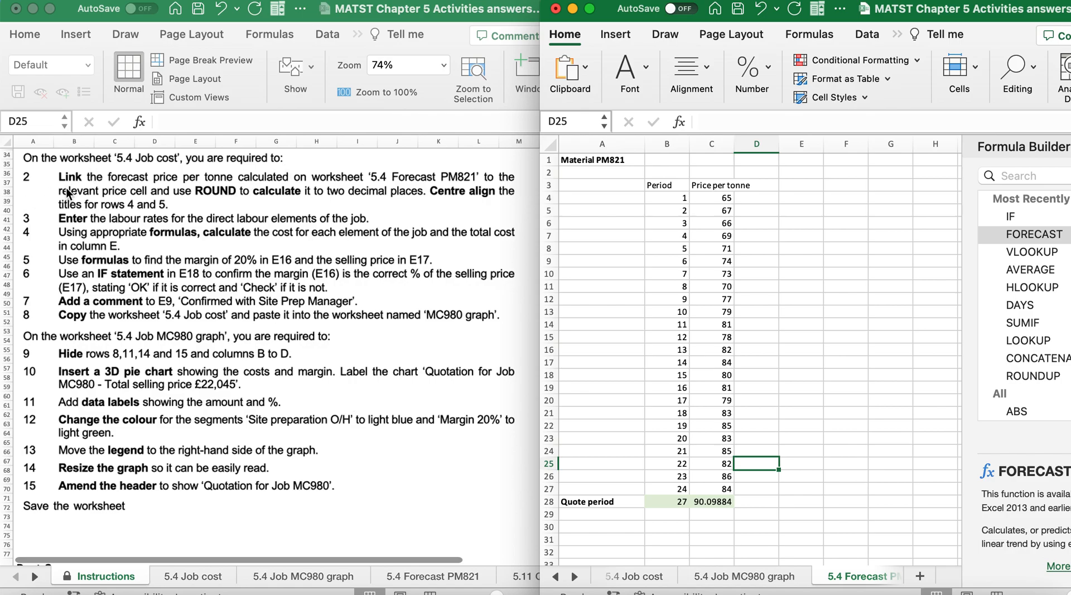
scroll(127, 197, up, 1)
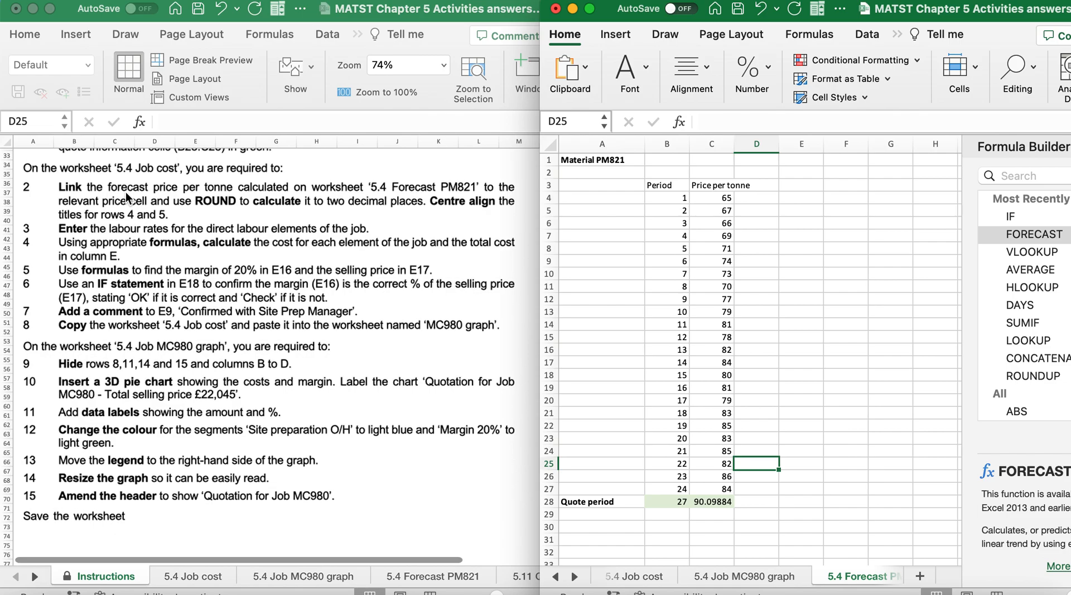
scroll(127, 196, up, 5)
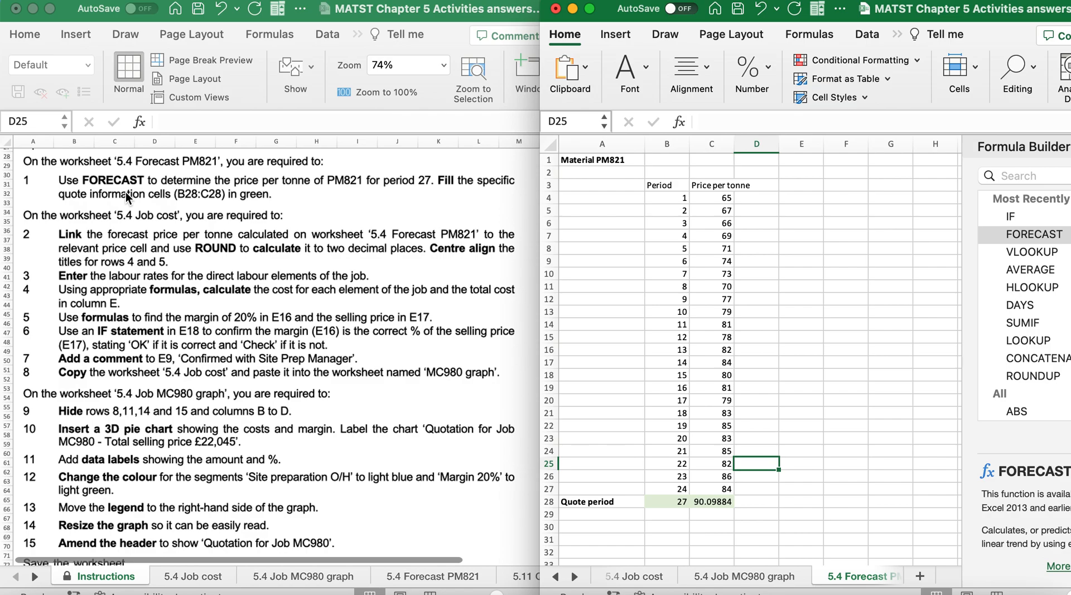
scroll(126, 192, down, 4)
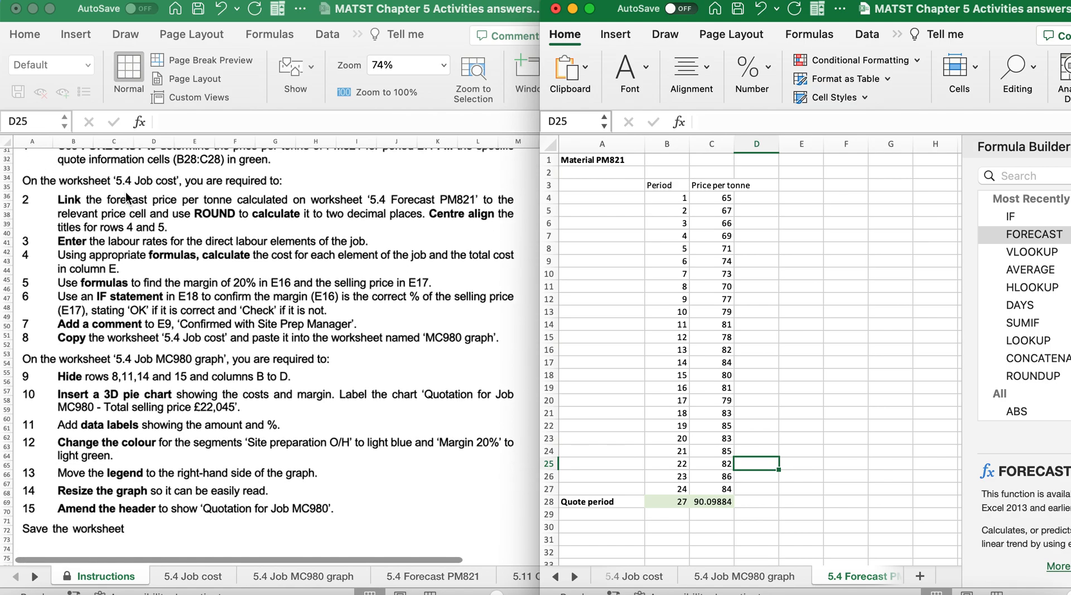
click(641, 579)
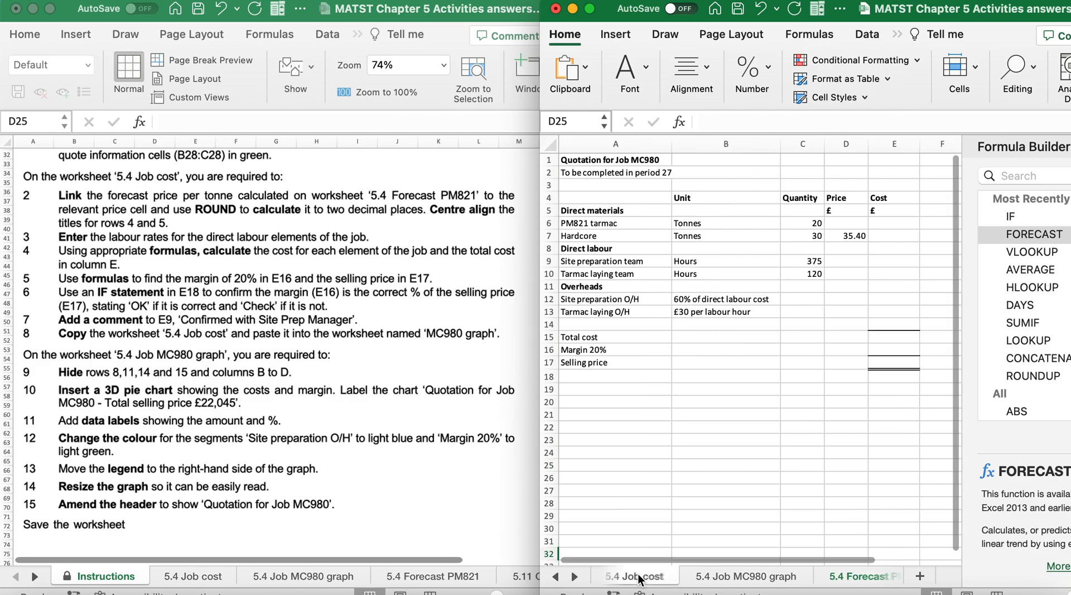
click(849, 221)
text(=)
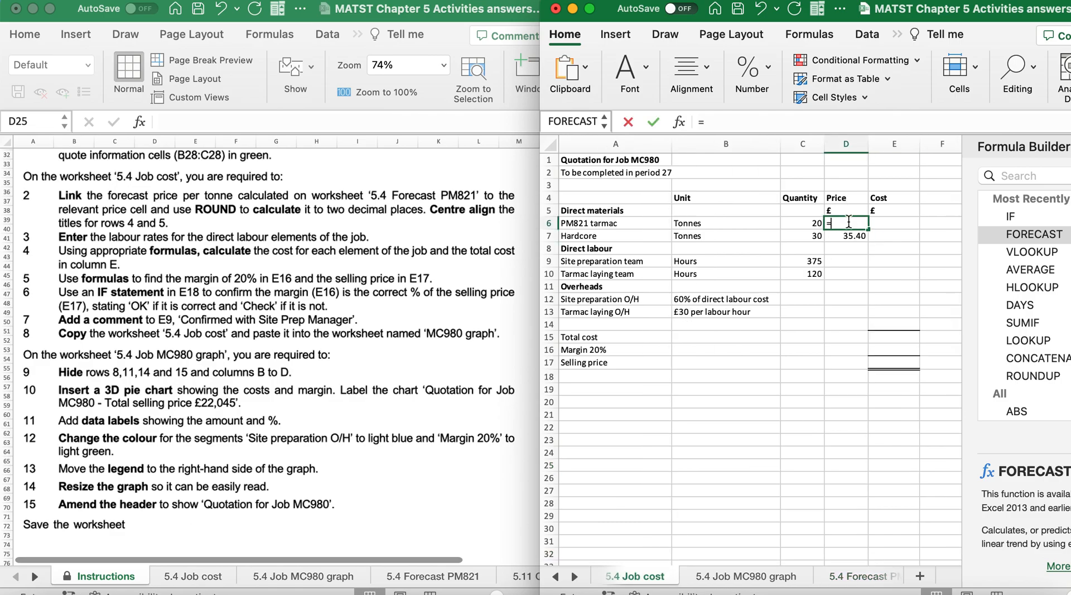
click(857, 579)
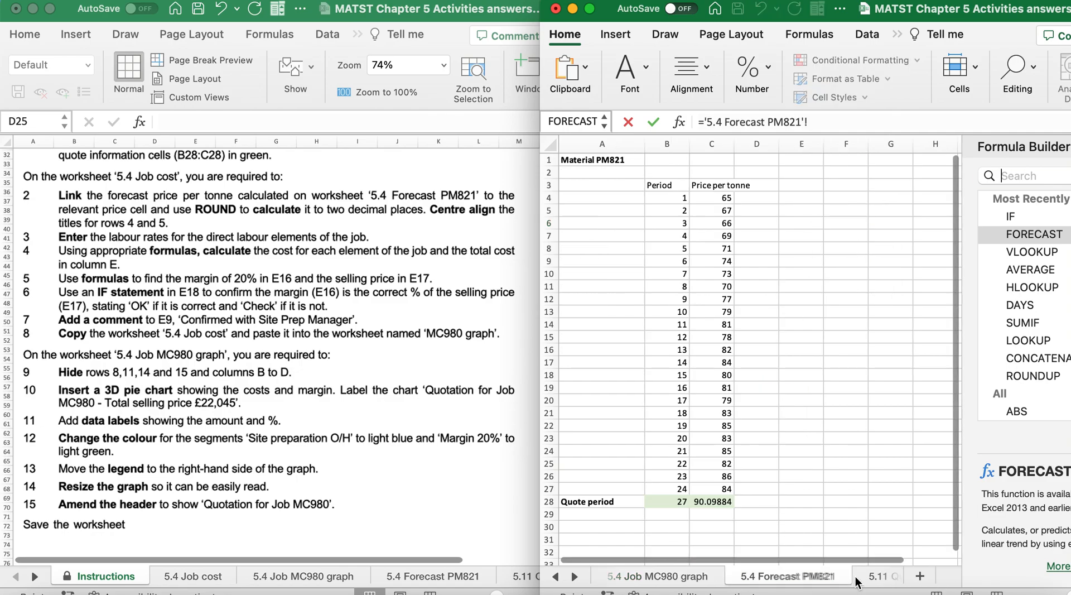
click(709, 501)
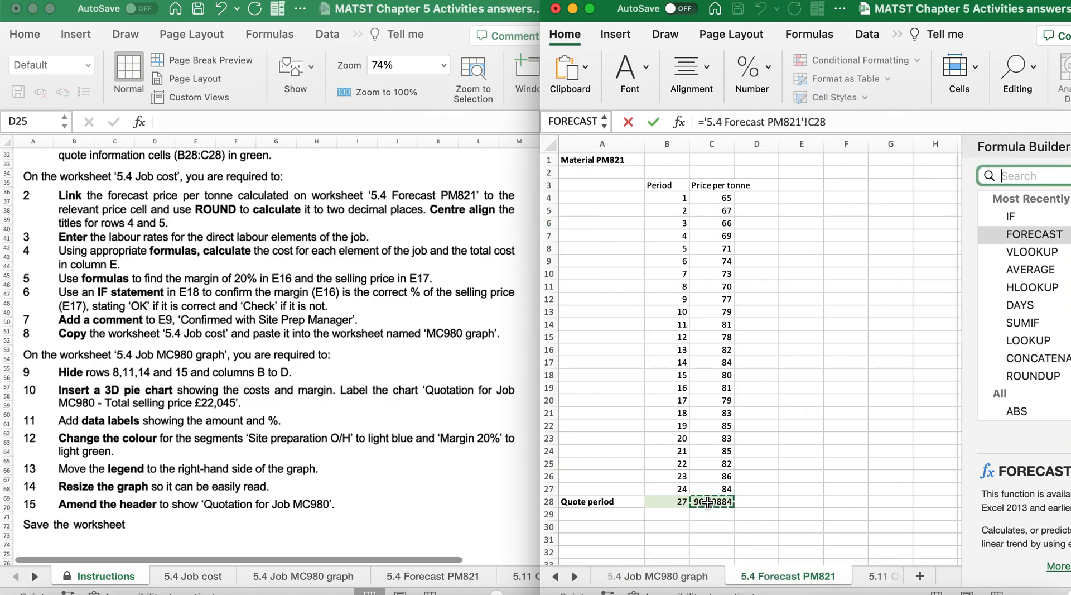
click(832, 121)
key(Return)
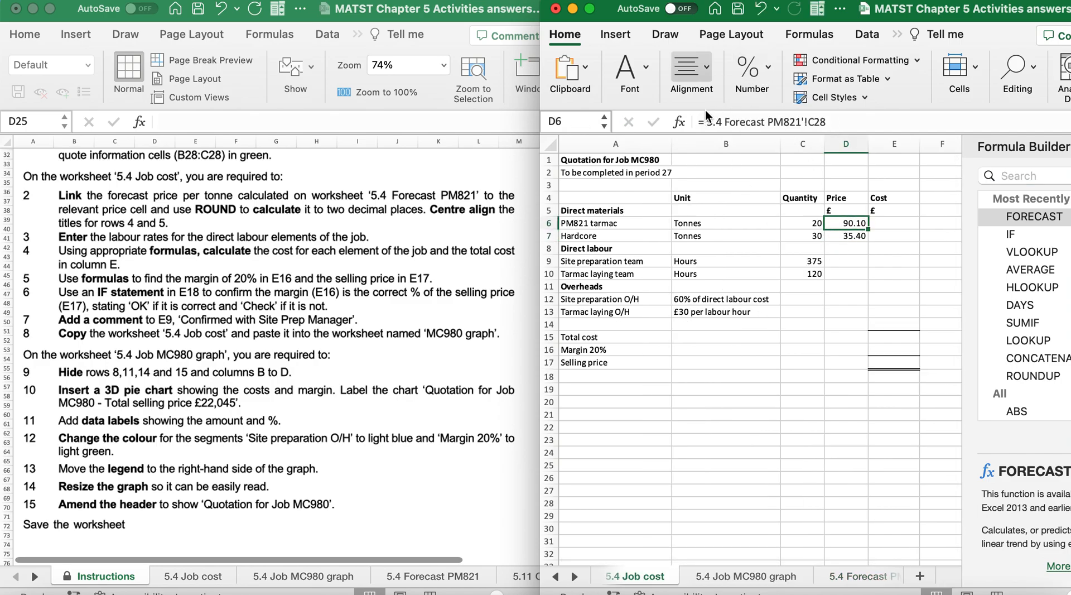
Wrap the linked price in cell D6 in a ROUND function with 2 decimal places.
click(706, 122)
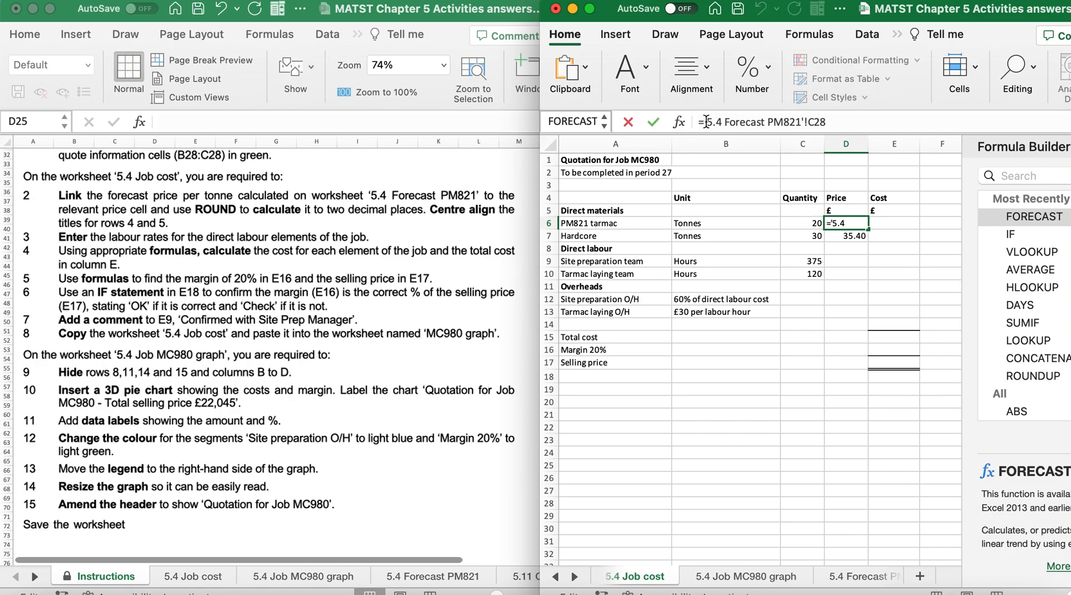
text(round()
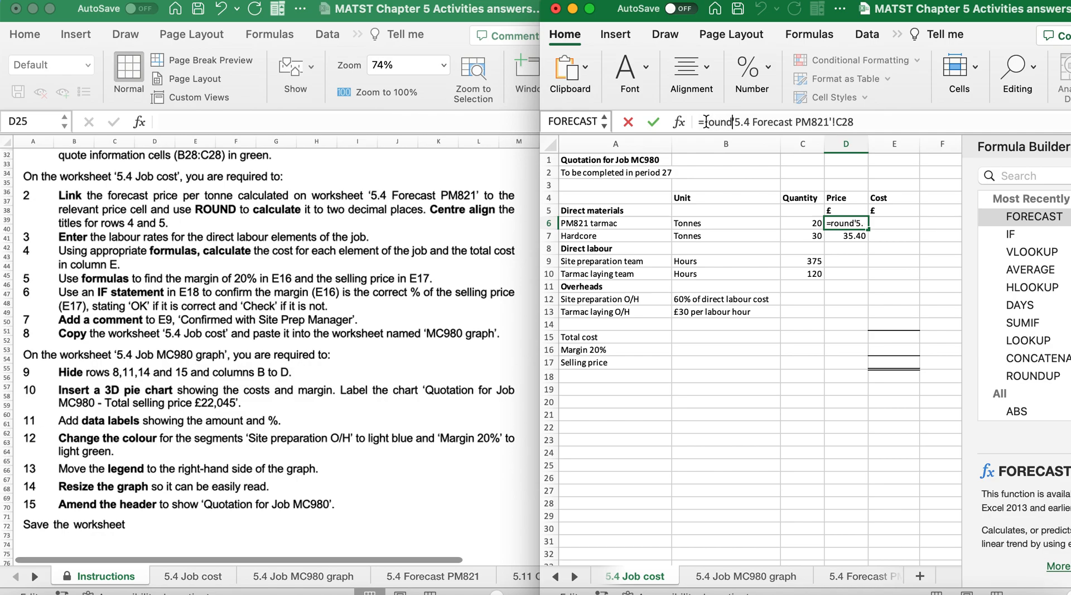
click(868, 122)
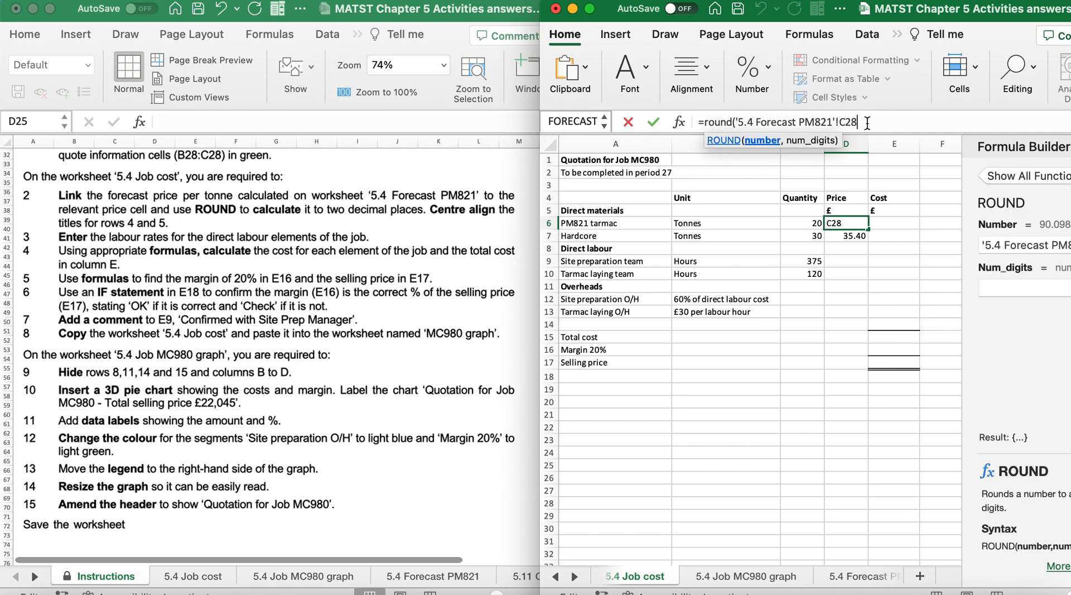
text(,)
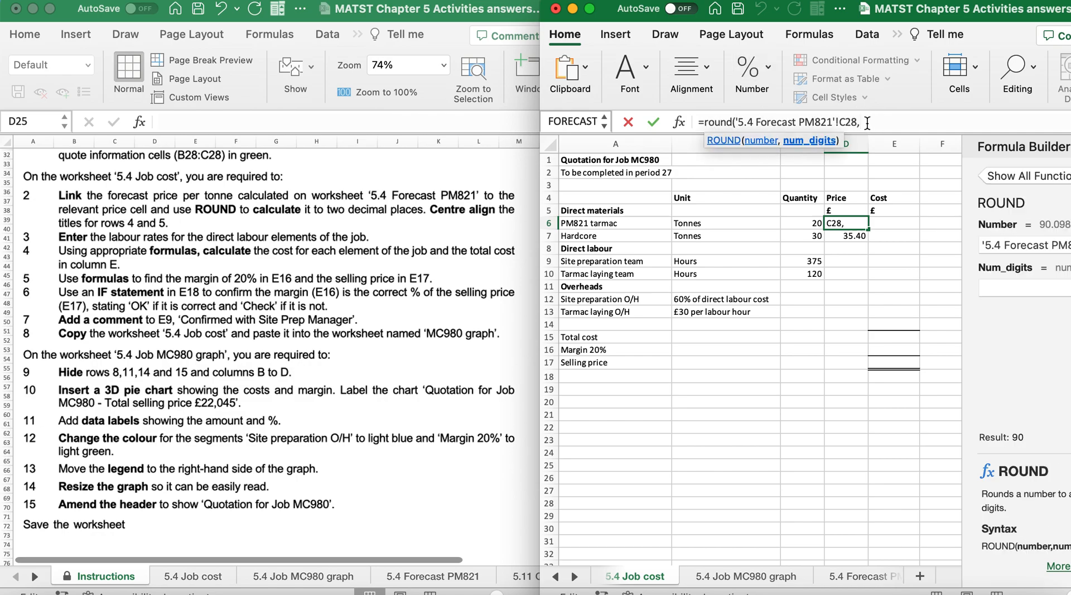
text(2))
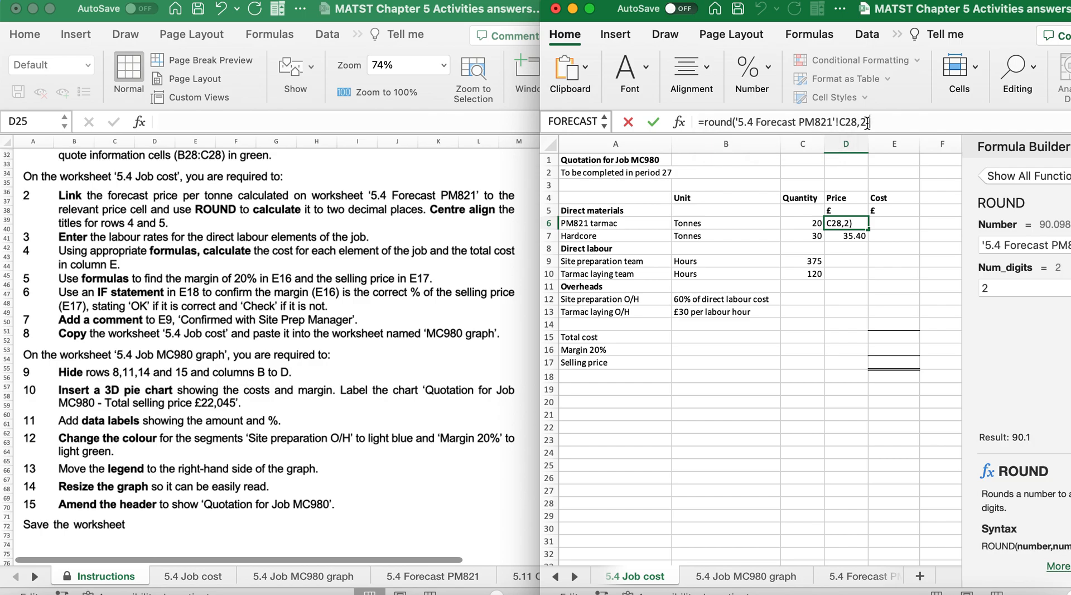
key(Return)
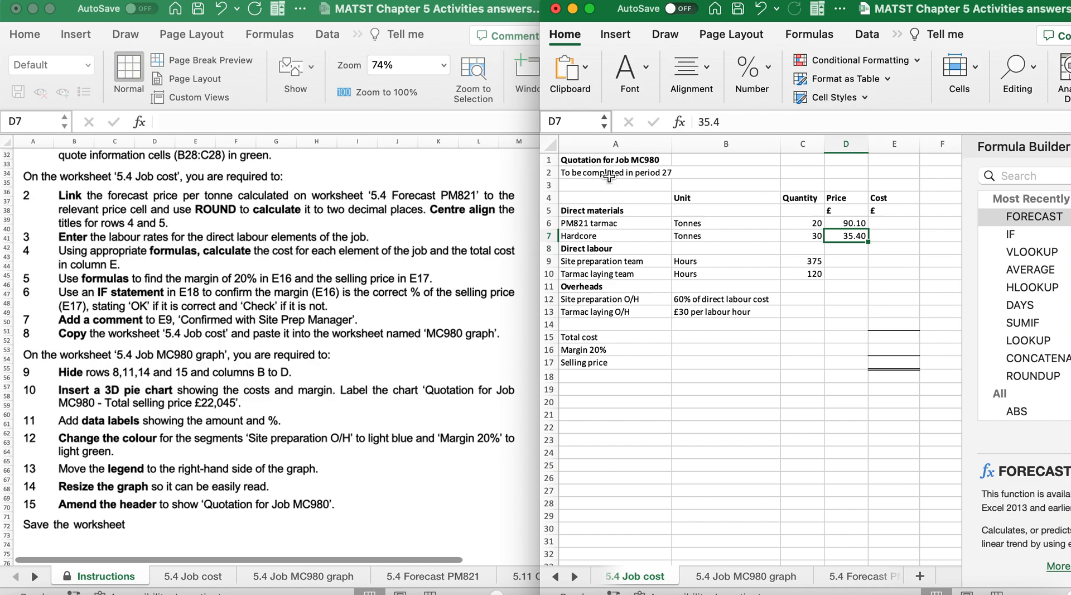
Centre align the titles in rows 4 and 5 of the job cost sheet.
drag(549, 198, 550, 211)
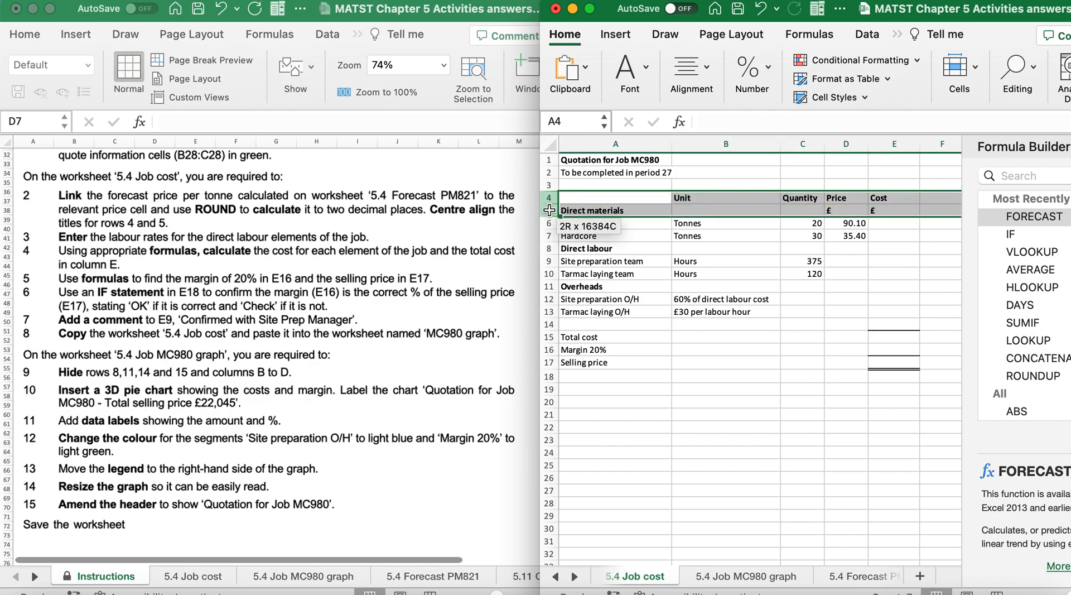
click(710, 71)
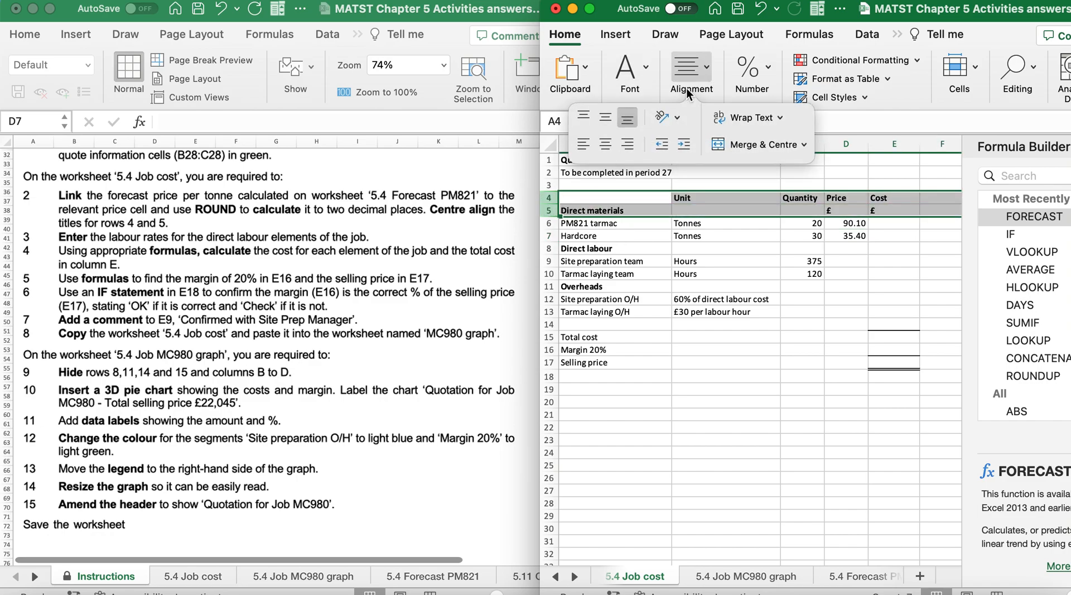
click(606, 146)
click(616, 414)
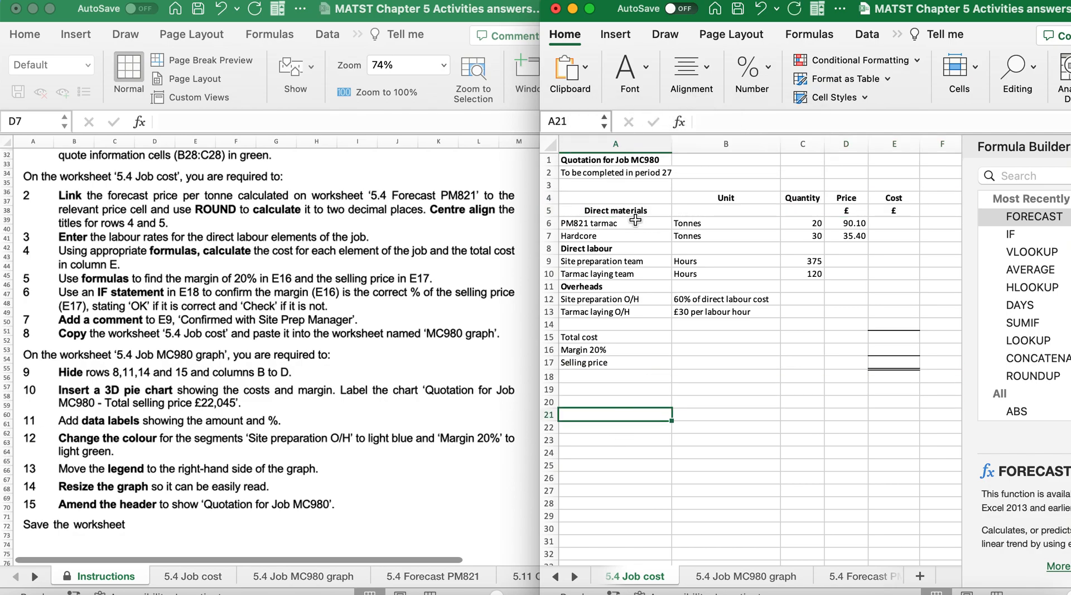
Enter the direct labour rates from the instructions: 15 for the site preparation team in D9 and 18.10 for the tarmac laying team in D10.
scroll(379, 377, down, 3)
scroll(379, 373, down, 3)
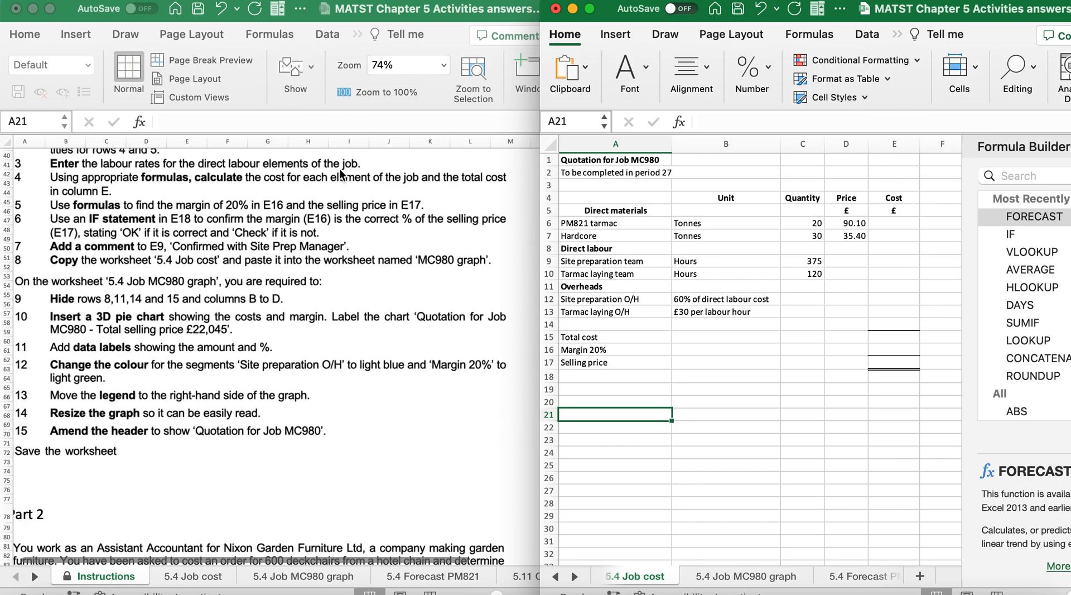
scroll(340, 175, up, 10)
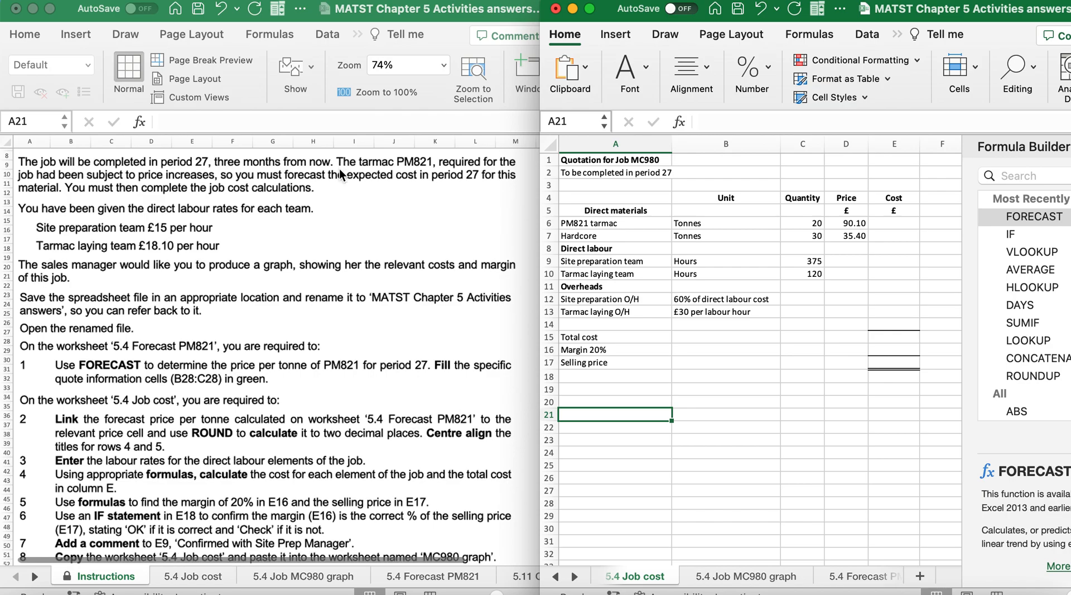
click(841, 259)
text(15)
key(Return)
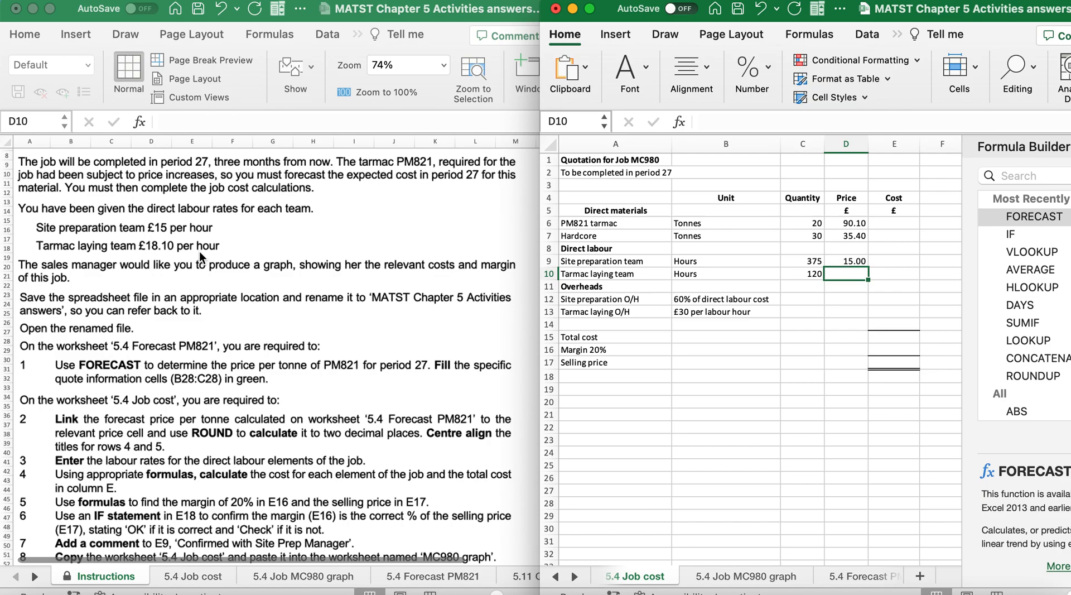
text(18.10)
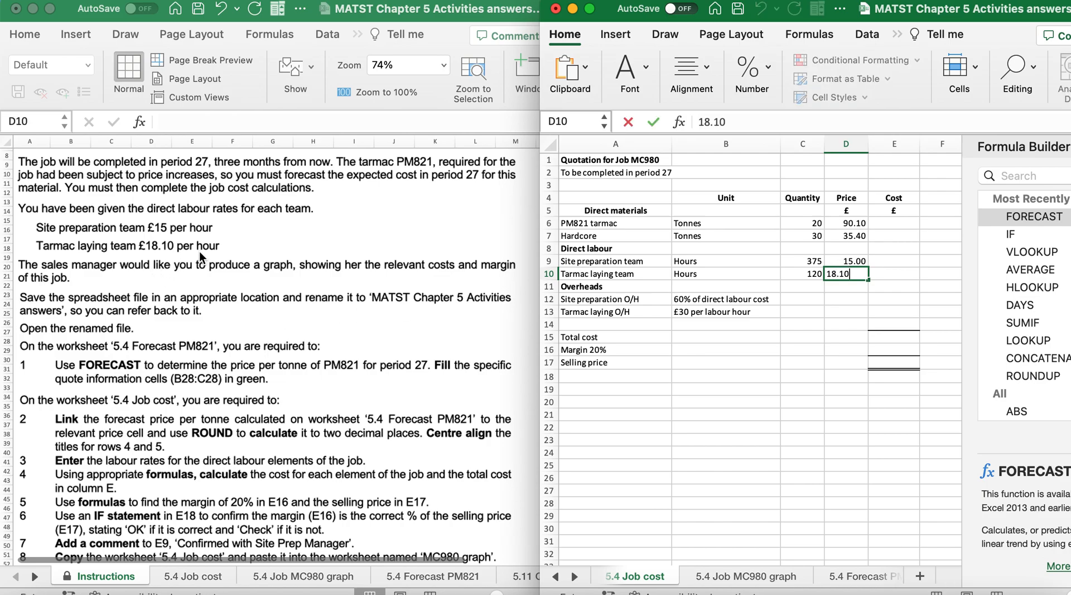
key(Return)
Calculate the PM821 tarmac cost in cell E6 as quantity times price with the formula =(C6*D6).
scroll(95, 410, down, 10)
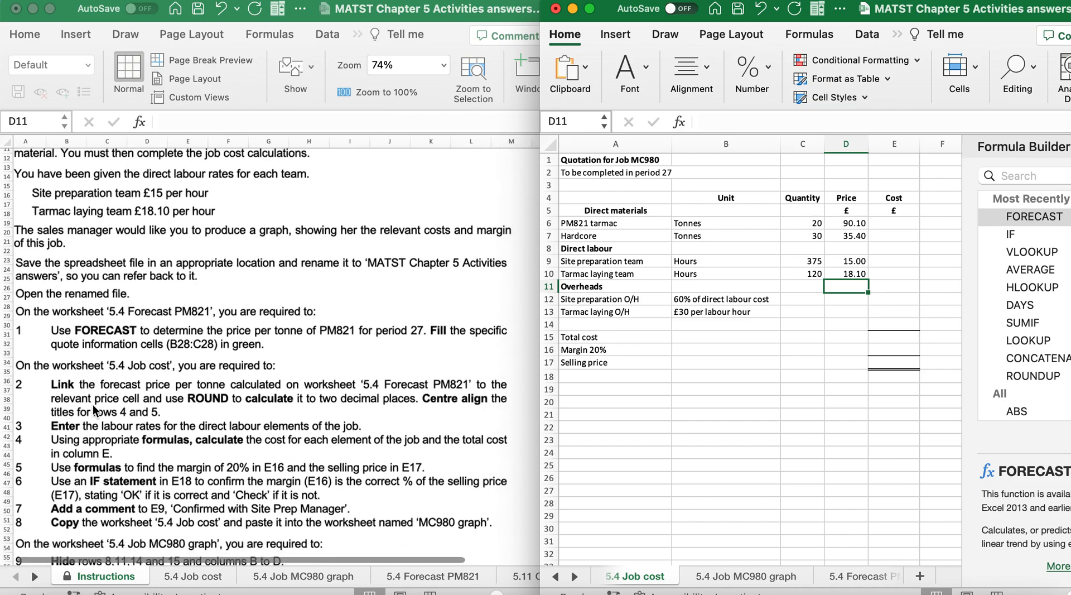
scroll(95, 410, up, 2)
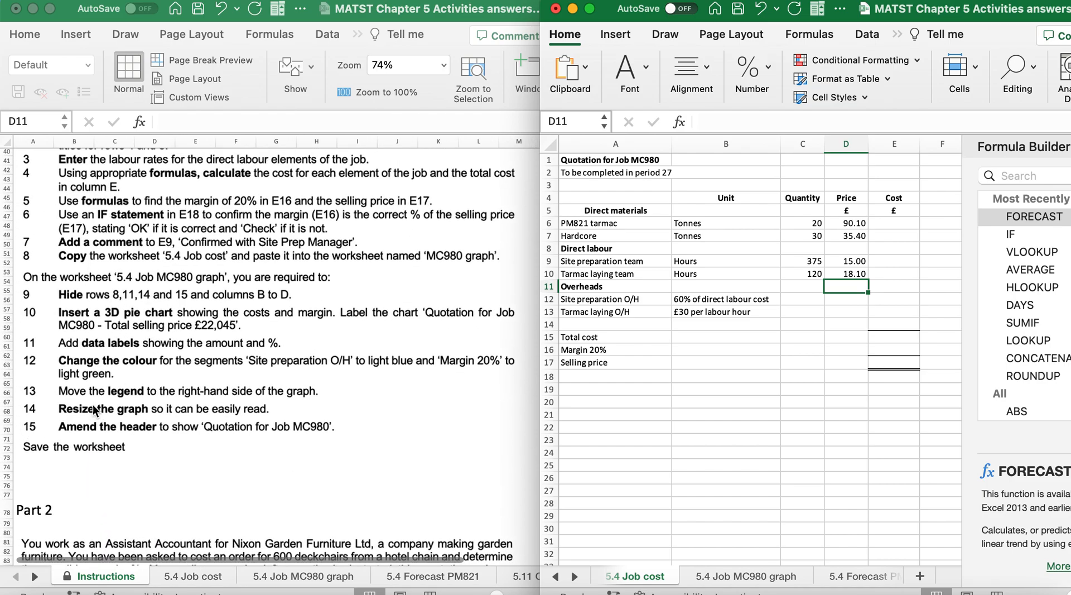
scroll(96, 411, down, 1)
scroll(95, 410, right, 1)
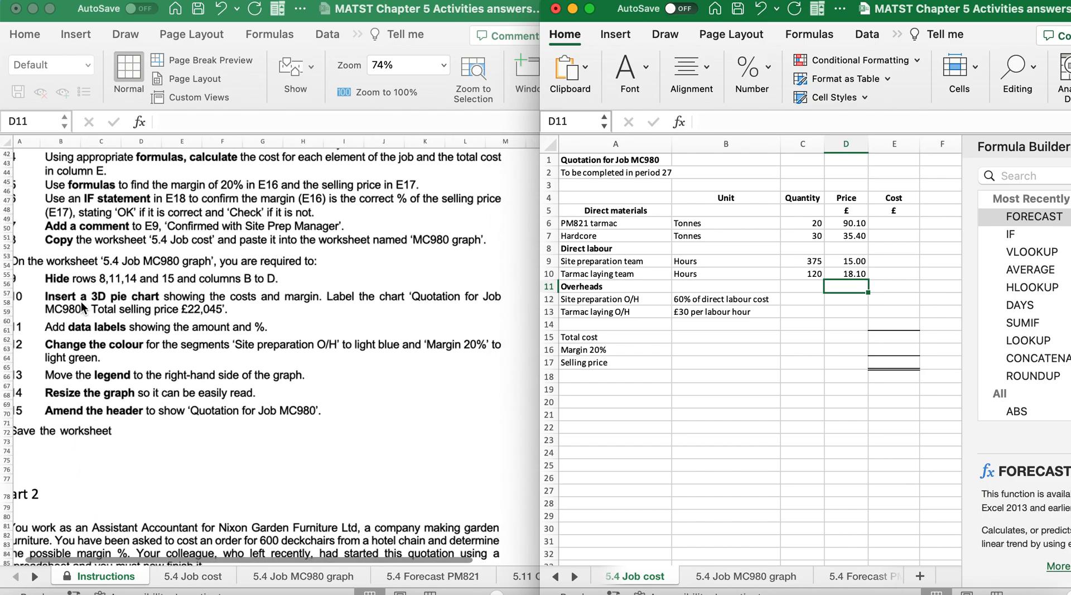
scroll(133, 184, up, 1)
scroll(134, 184, left, 1)
scroll(133, 182, up, 1)
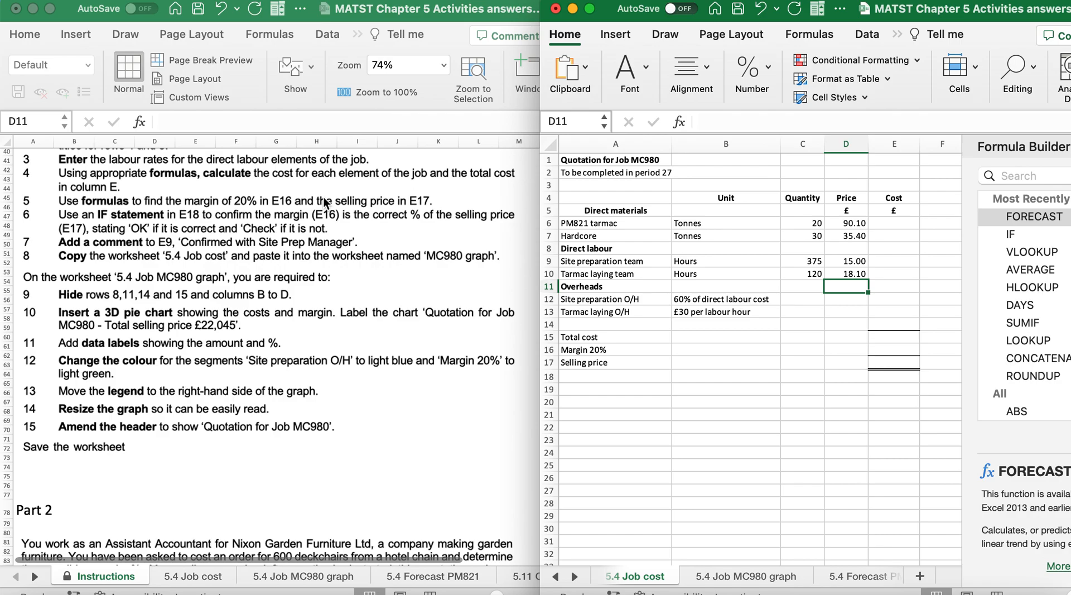
click(893, 223)
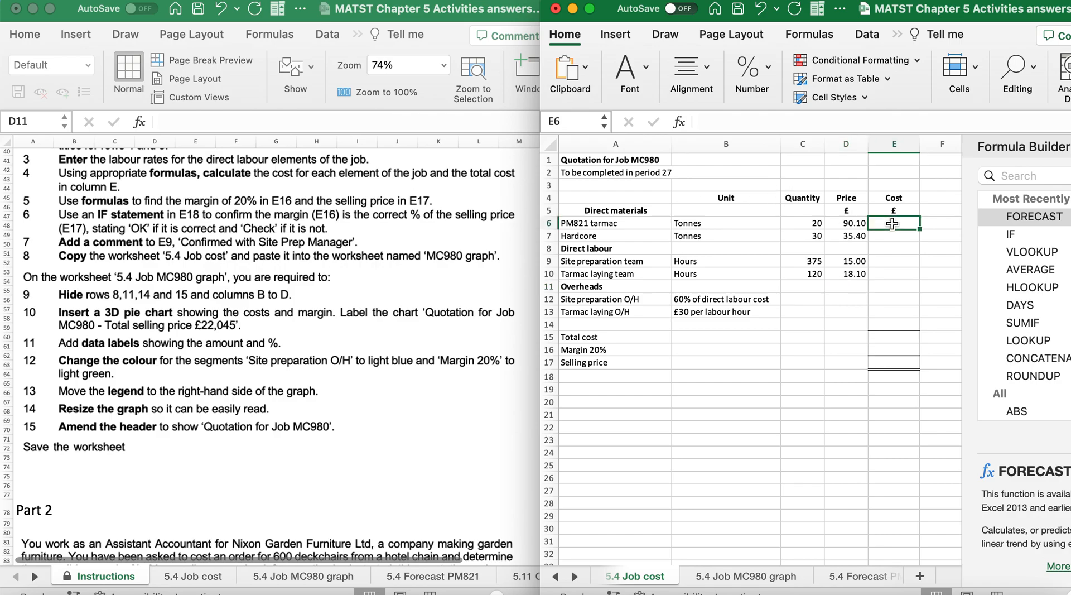
text(=()
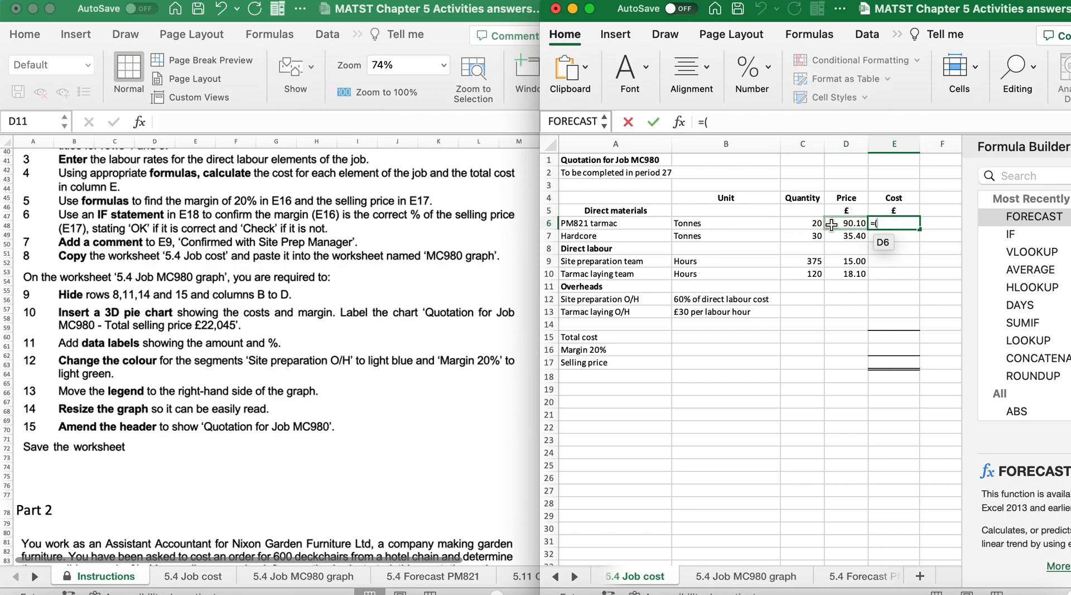
click(814, 223)
text(*)
click(850, 222)
text())
key(Return)
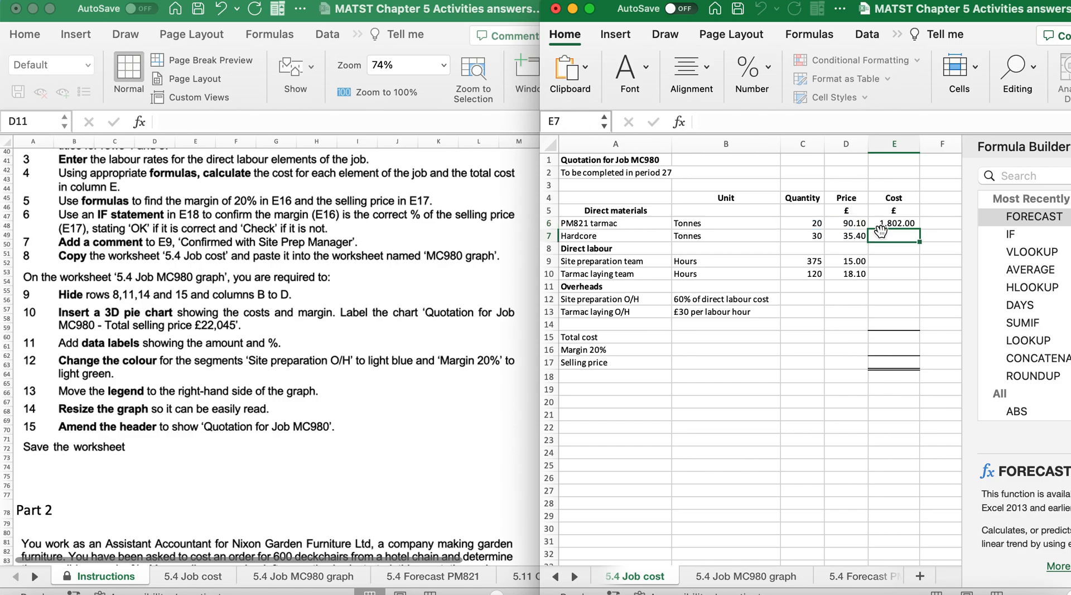
Copy the E6 cost formula down to E10 and clear cell E8 in the Direct labour heading row.
click(896, 222)
drag(920, 229, 920, 273)
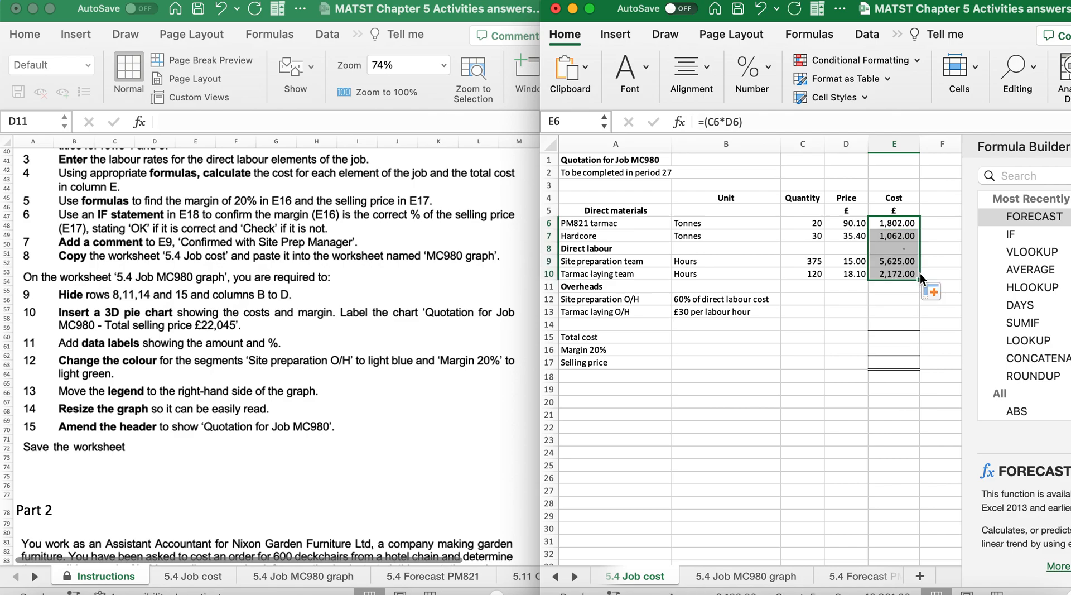
click(891, 248)
key(Delete)
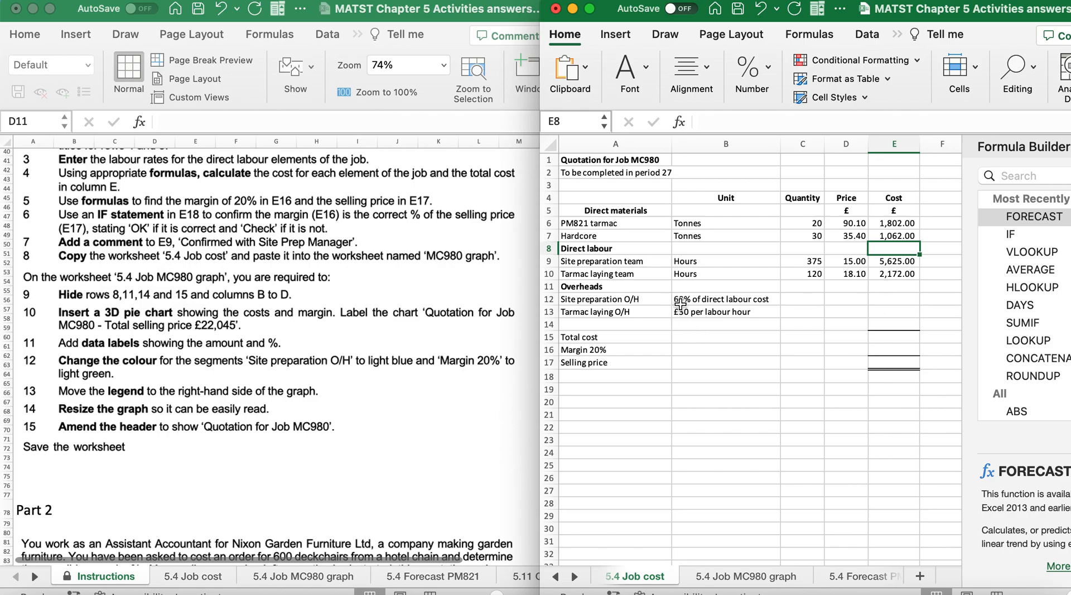
Calculate the site preparation overhead in cell E12 with the formula =(E9*60%).
click(891, 298)
text(=()
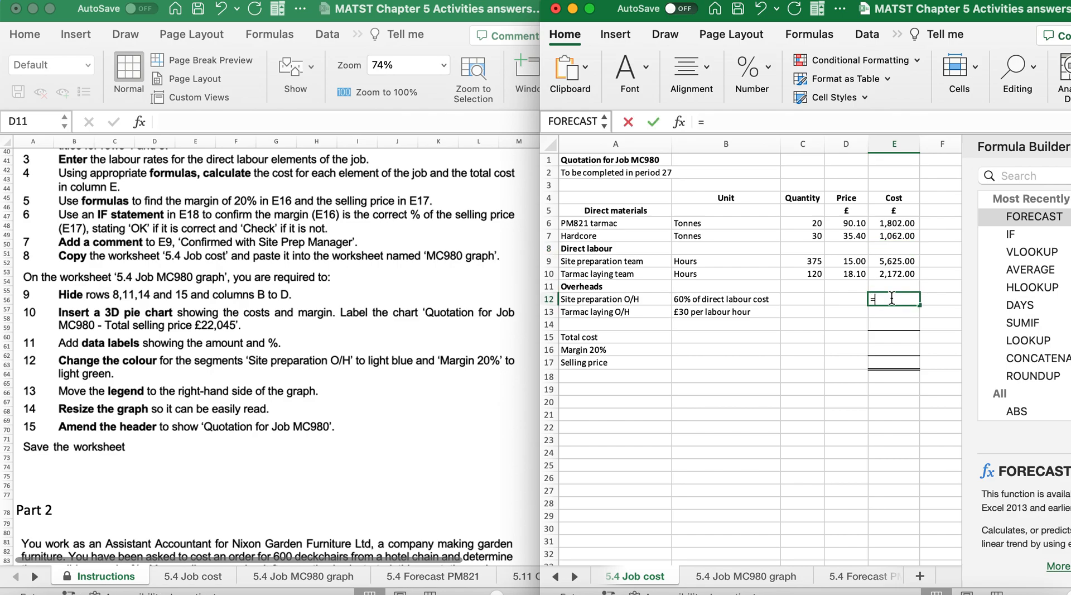
click(885, 262)
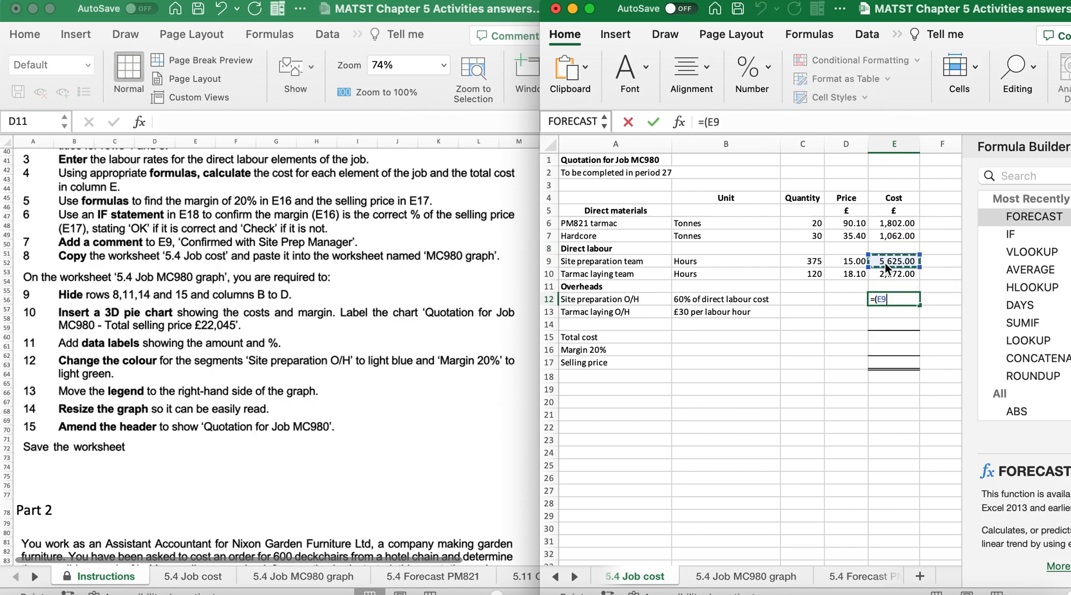
text(*60%))
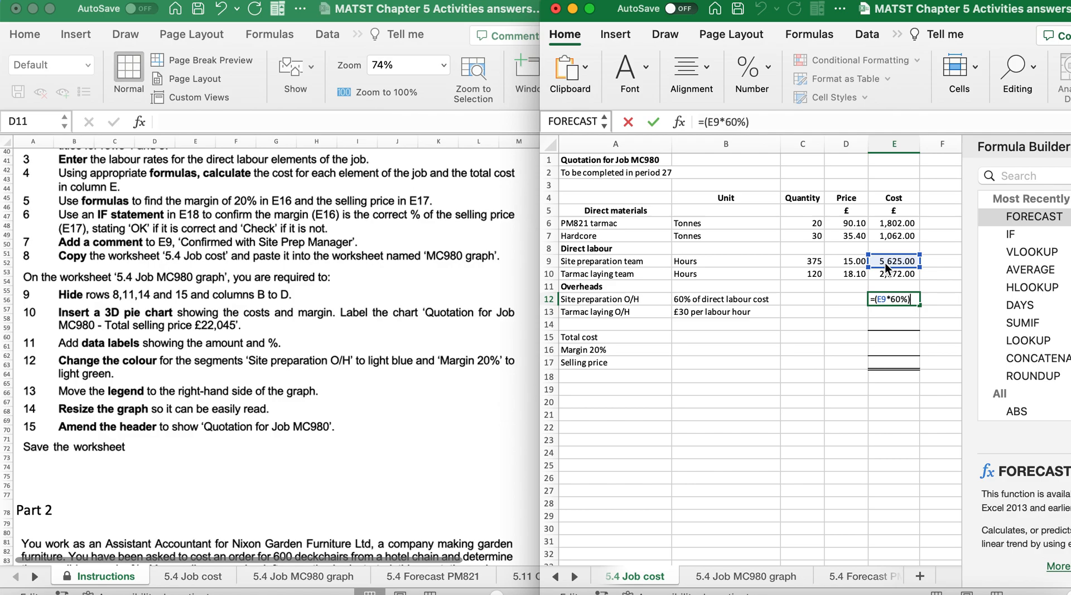
key(Return)
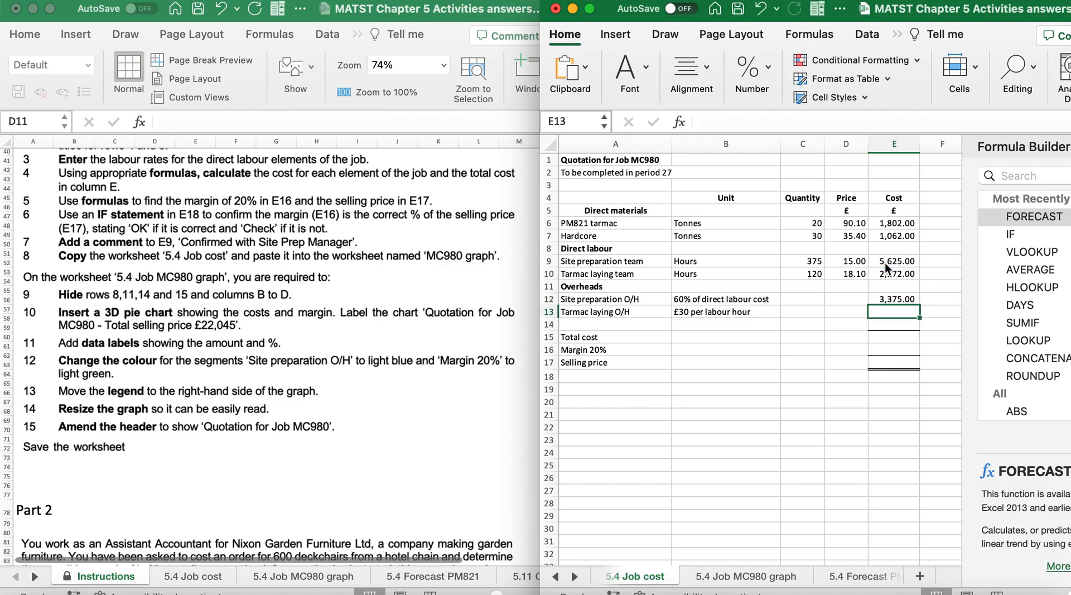
Calculate the tarmac laying overhead in cell E13 as labour hours times £30 with the formula =(C10*30).
text(=()
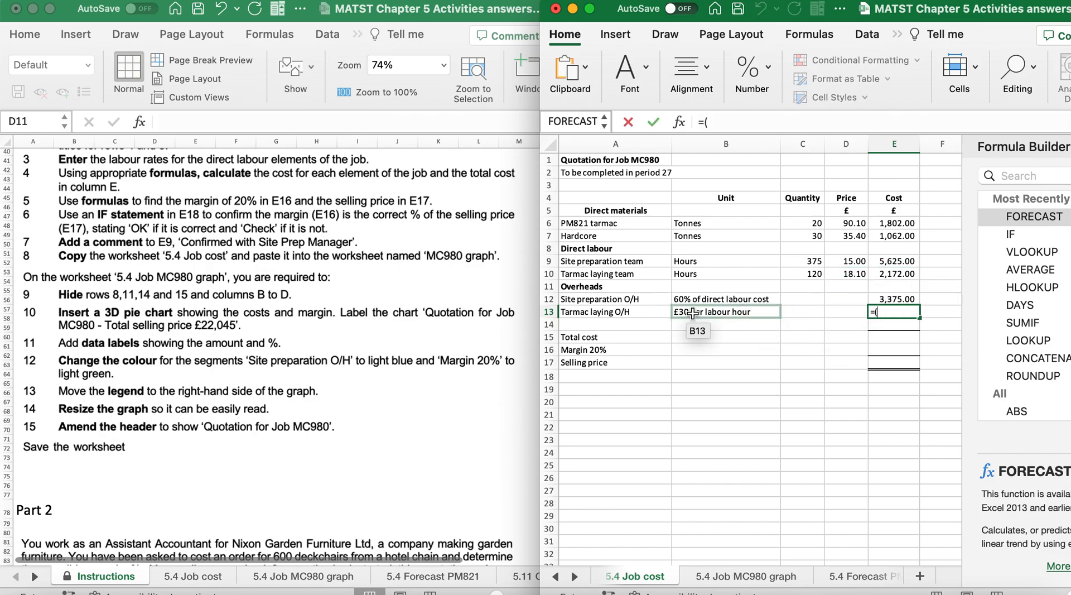
click(806, 273)
text(*)
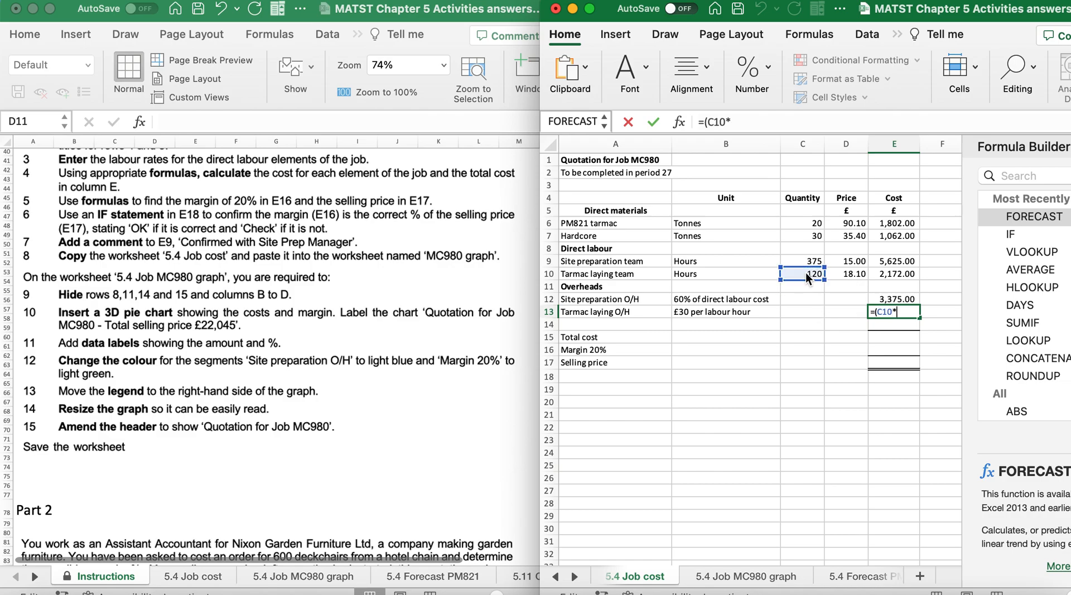
text(30))
key(Return)
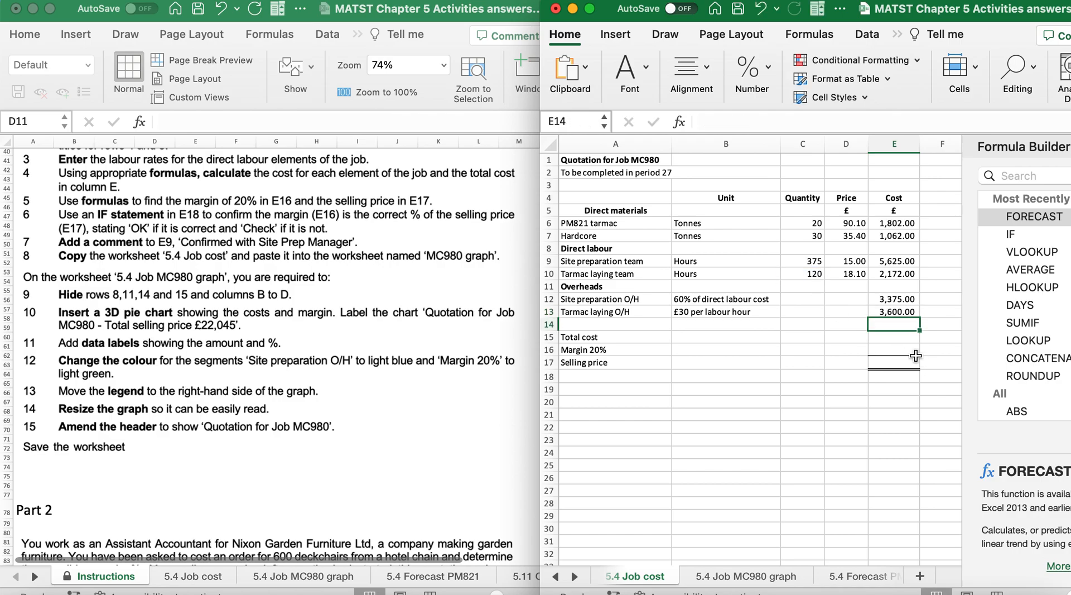
Calculate the total cost in cell E15 by summing the cost column with =SUM(E6:E14).
click(886, 339)
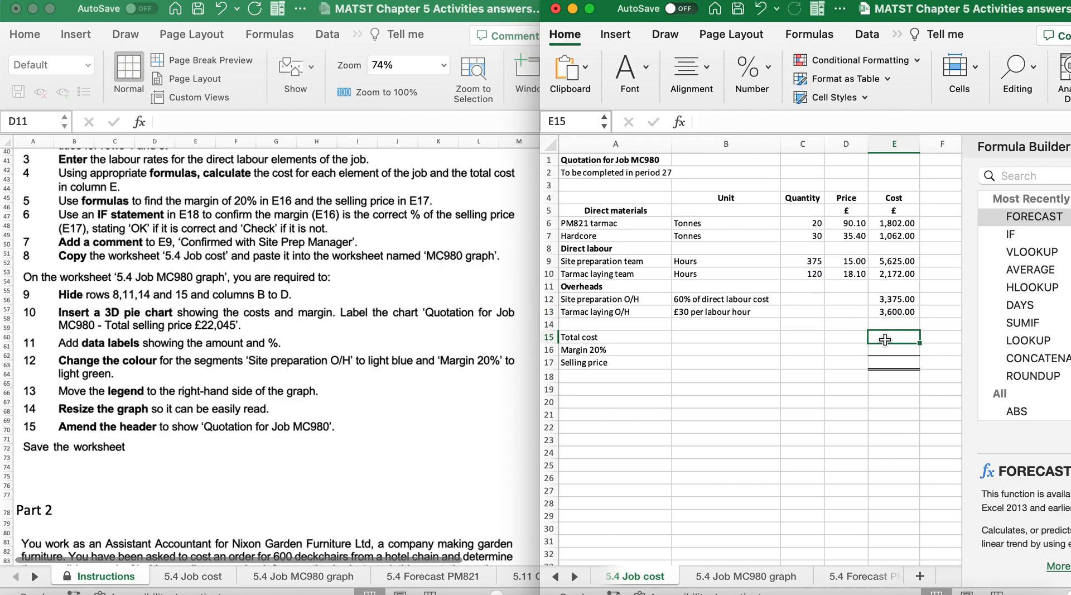
click(819, 34)
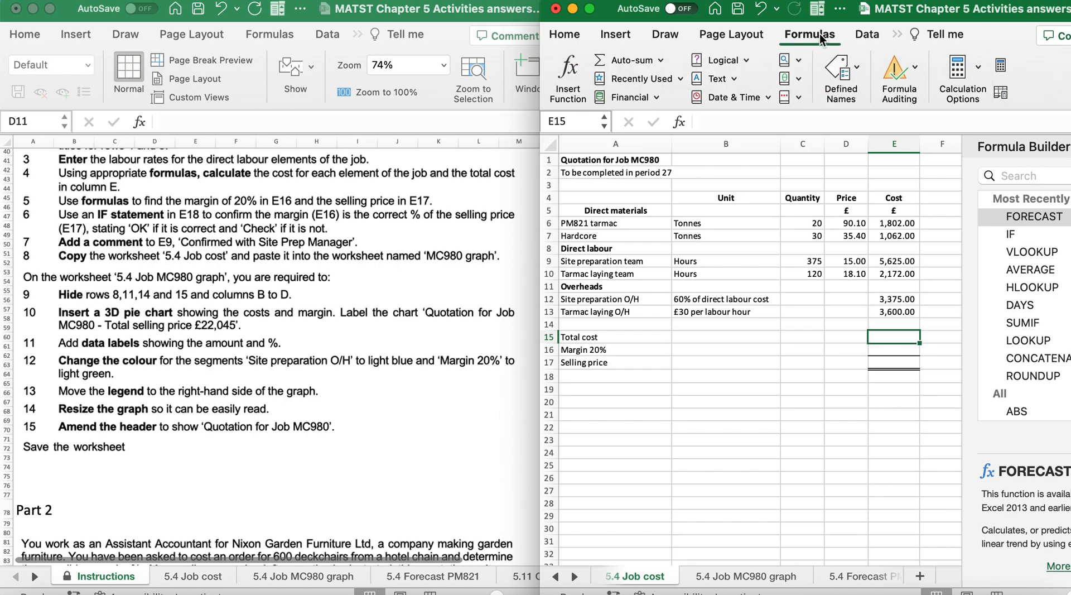
click(608, 57)
drag(895, 225, 898, 318)
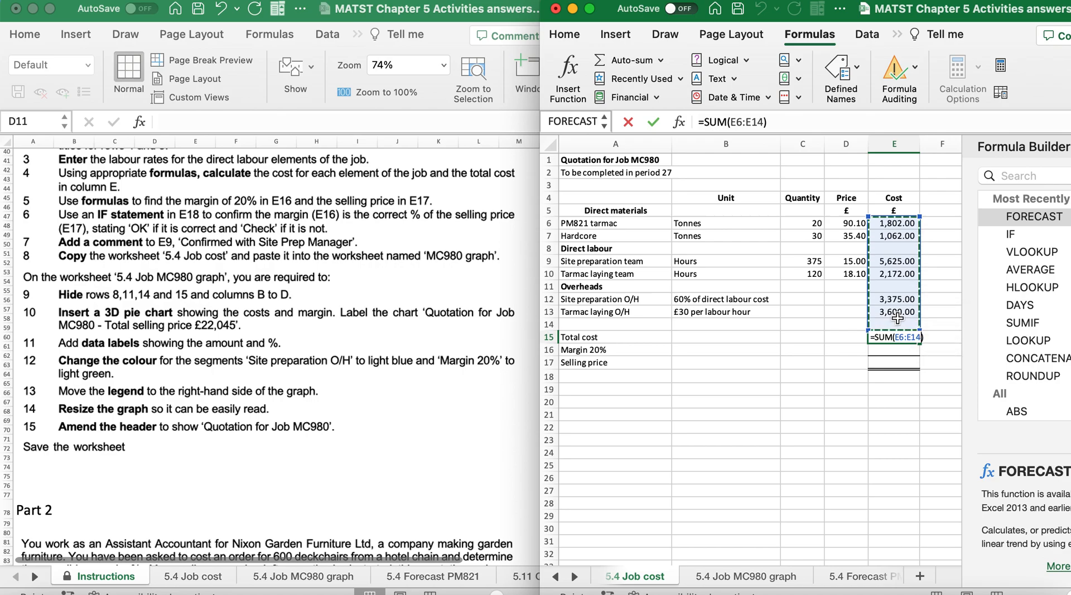
key(Return)
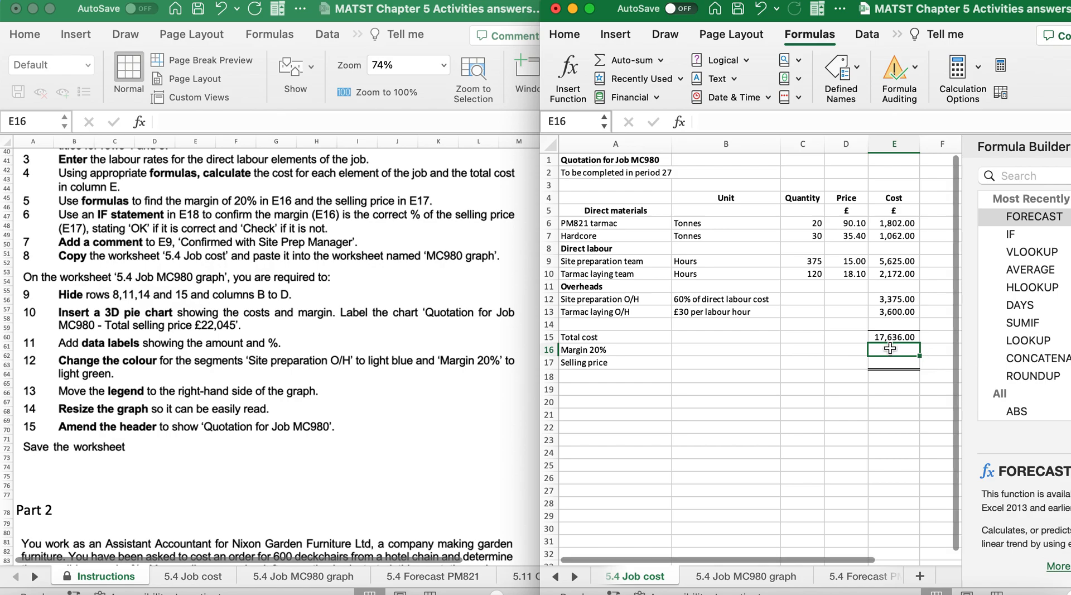
Enter the temporary working labels S, COGS and GP in cells B21 to B23 below the quotation.
click(704, 412)
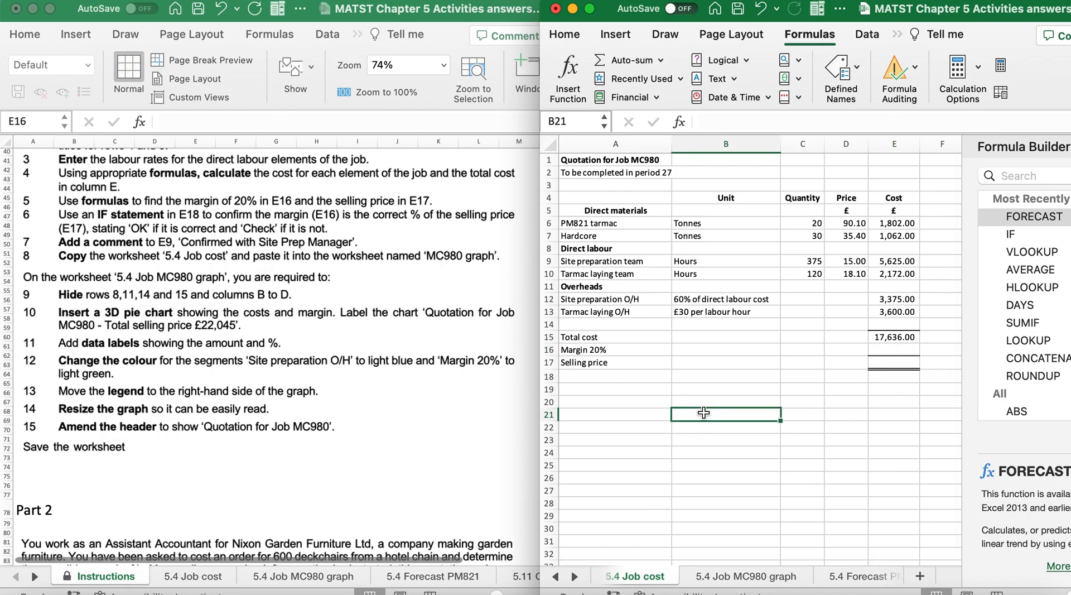
text(S)
key(Return)
text(COGS)
key(Return)
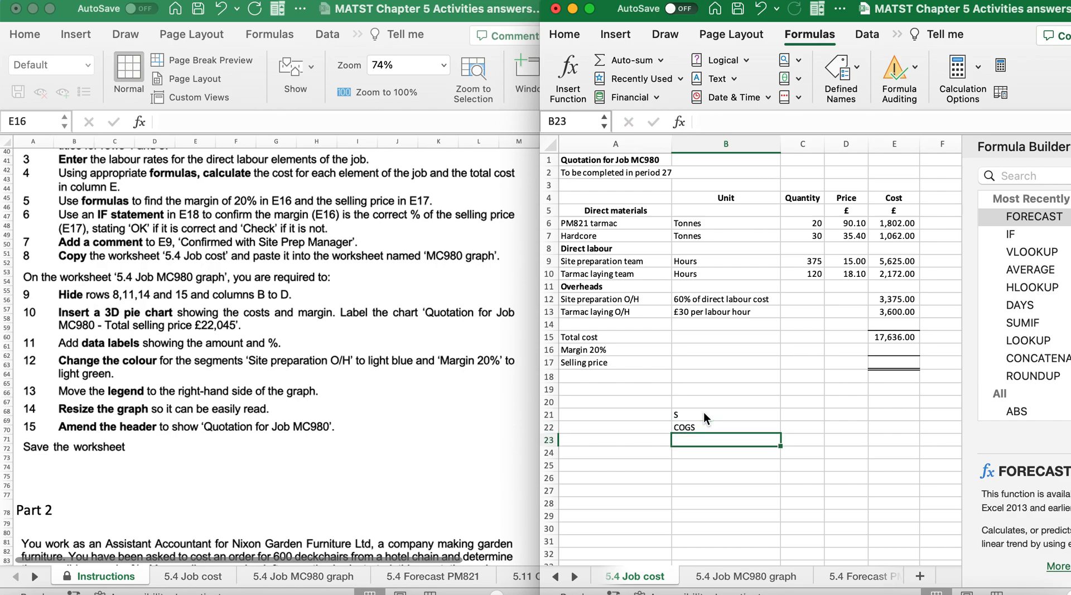
text(GP)
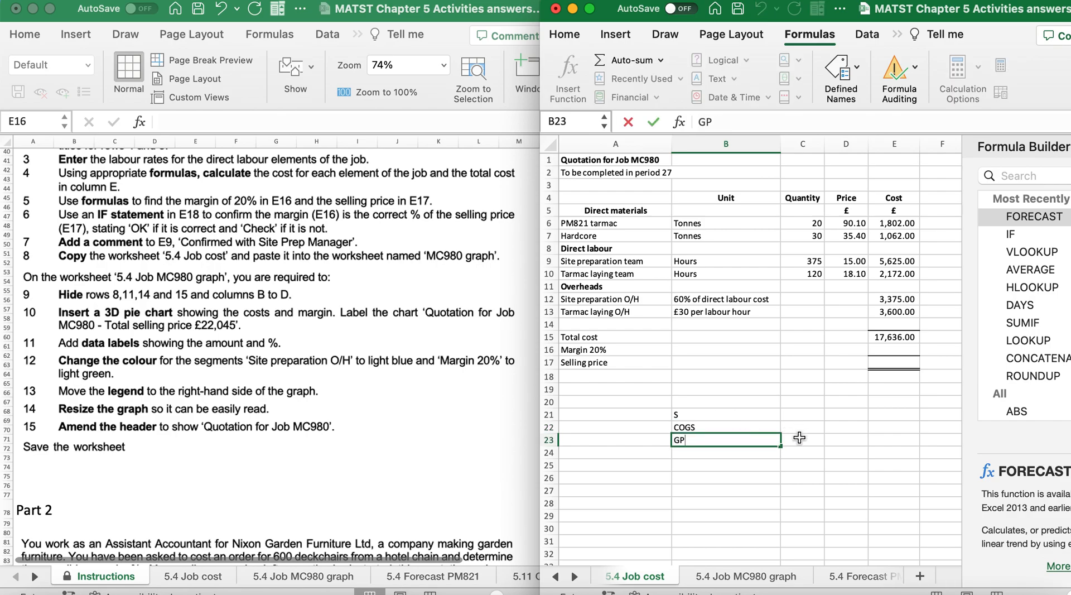
Enter the illustrative margin percentages beside the labels: 100 for S, 80 for COGS and 20 for GP.
click(802, 440)
text(20)
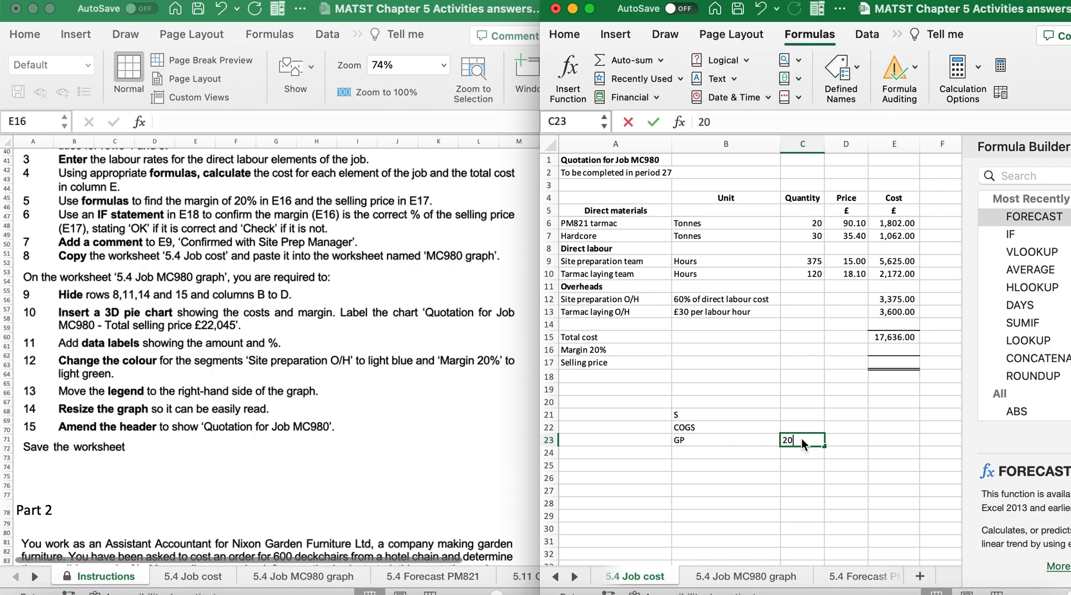
click(803, 417)
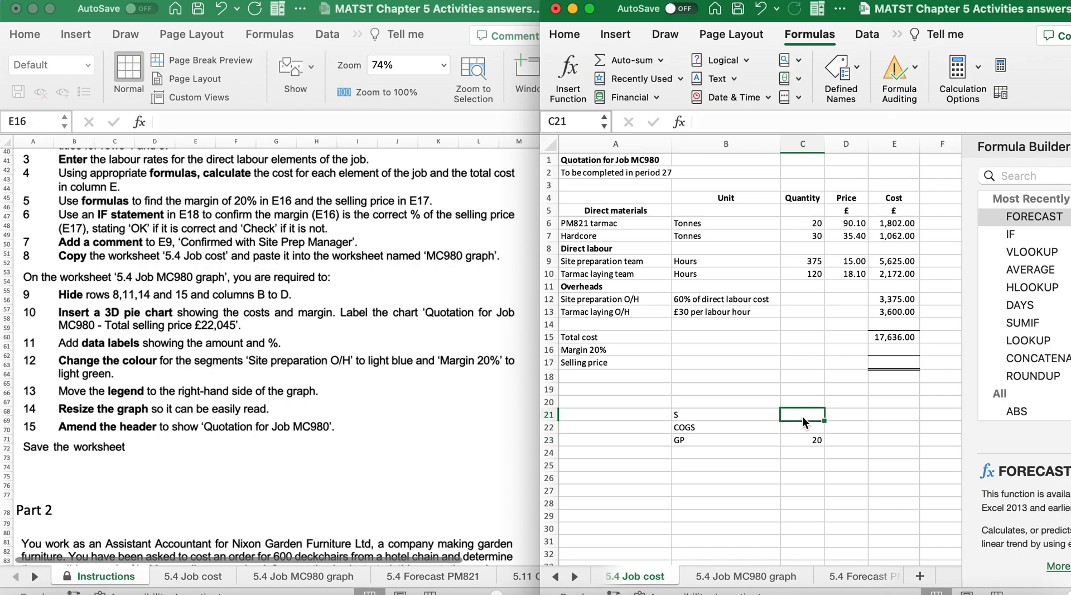
text(100)
click(798, 430)
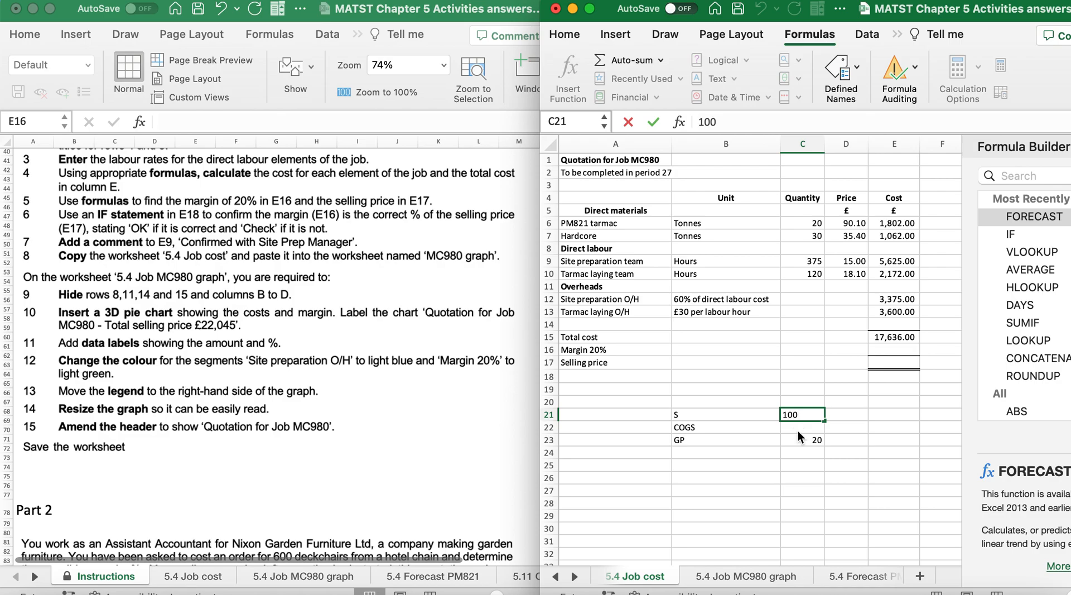
text(80)
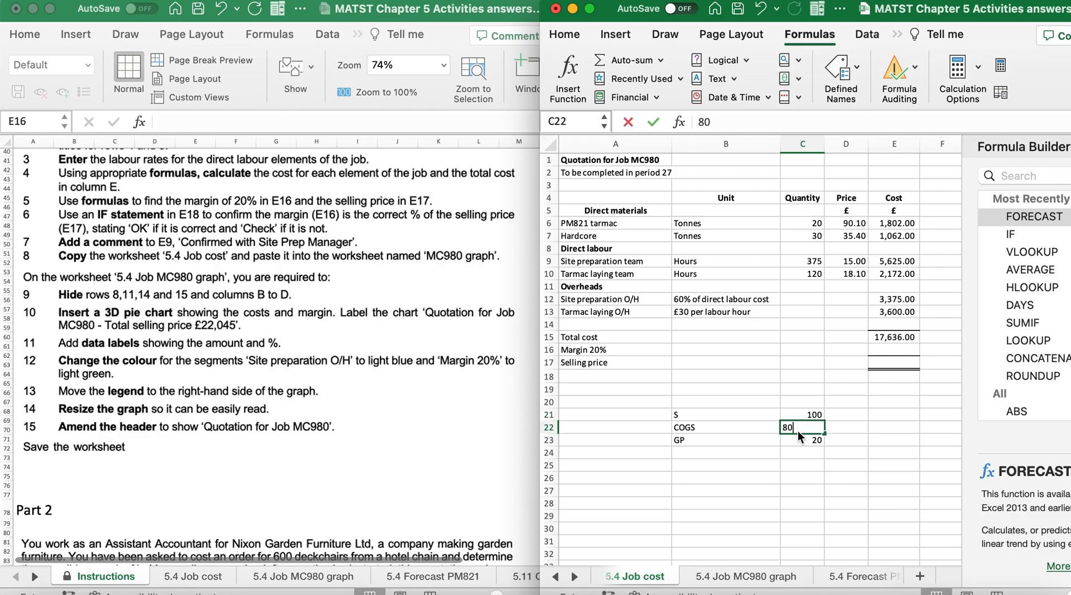
key(Return)
Clear the temporary margin working from cells B21 to C23.
click(887, 339)
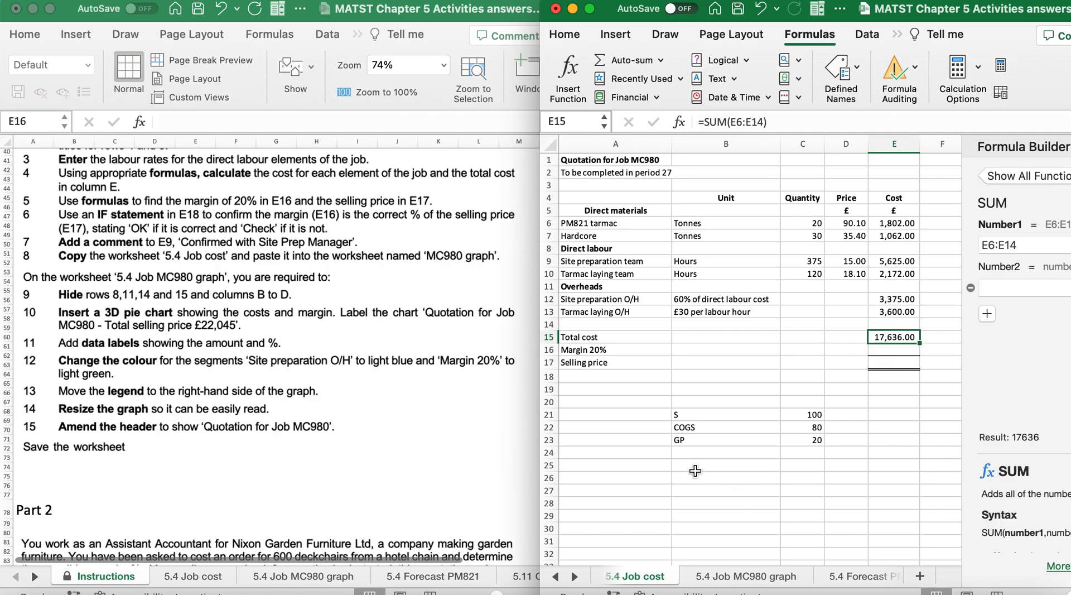
drag(704, 416, 816, 441)
key(Delete)
Calculate the 20% margin in cell E16 with the formula =(E15/0.80)*0.2.
click(877, 351)
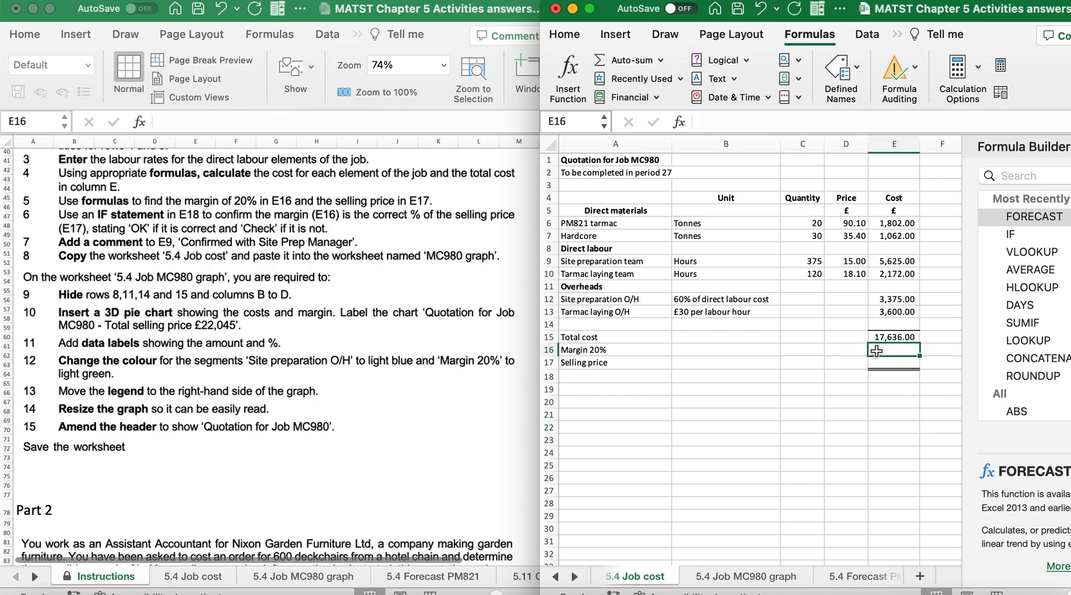
text(=()
click(882, 337)
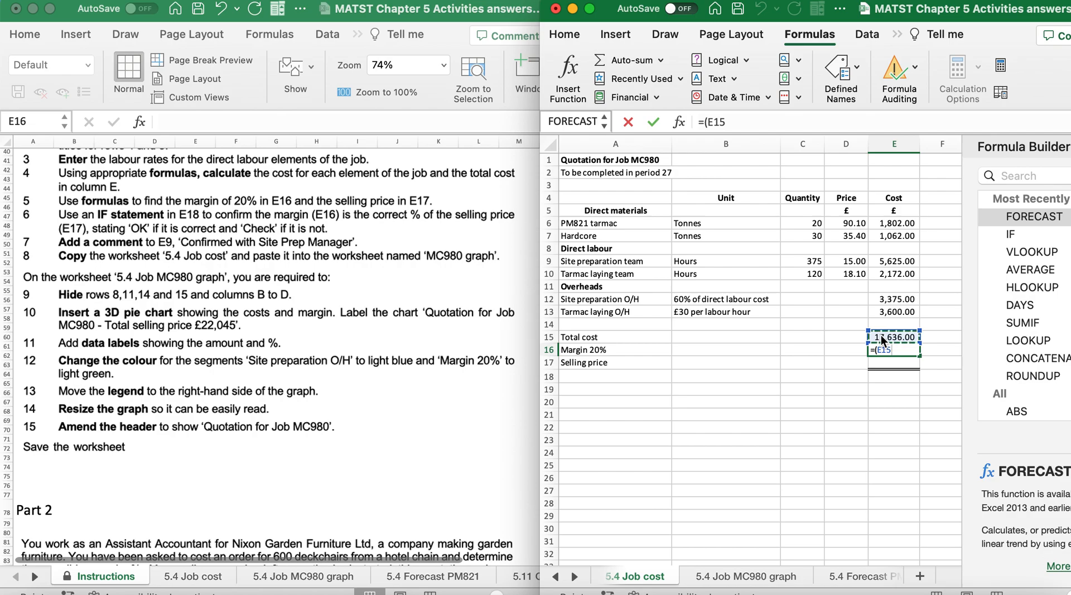
text(/0.80)*0.2)
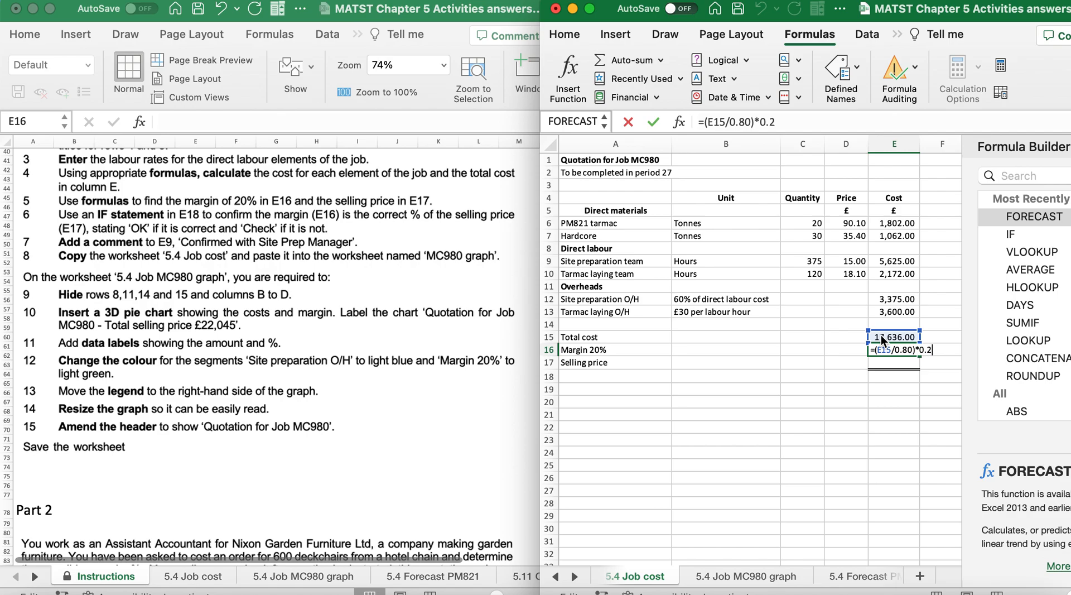
key(Return)
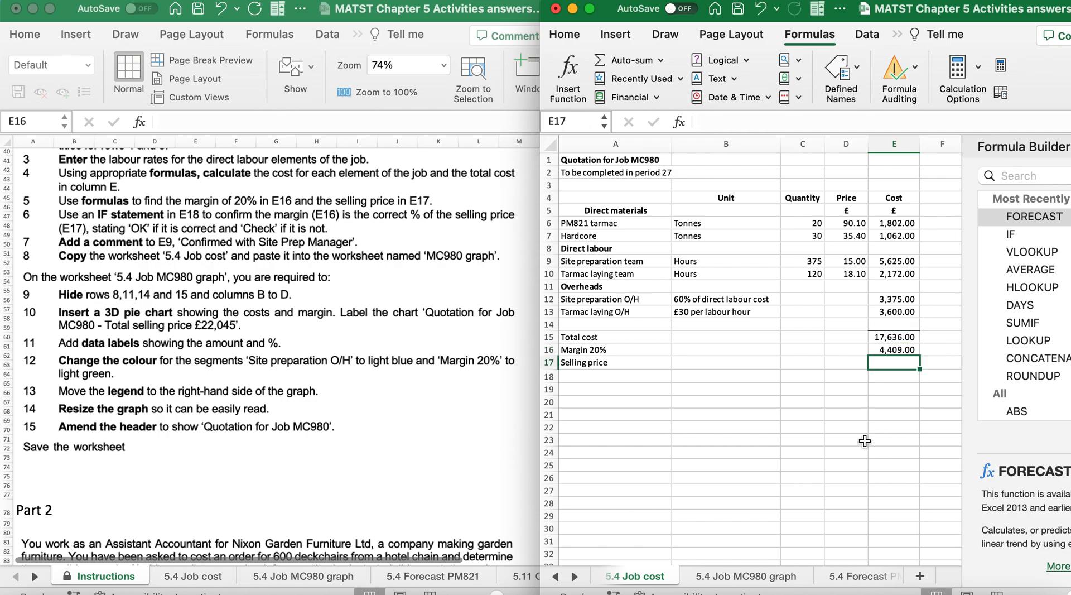
Calculate the selling price in cell E17 by adding total cost and margin with =SUM(E15:E16).
click(610, 55)
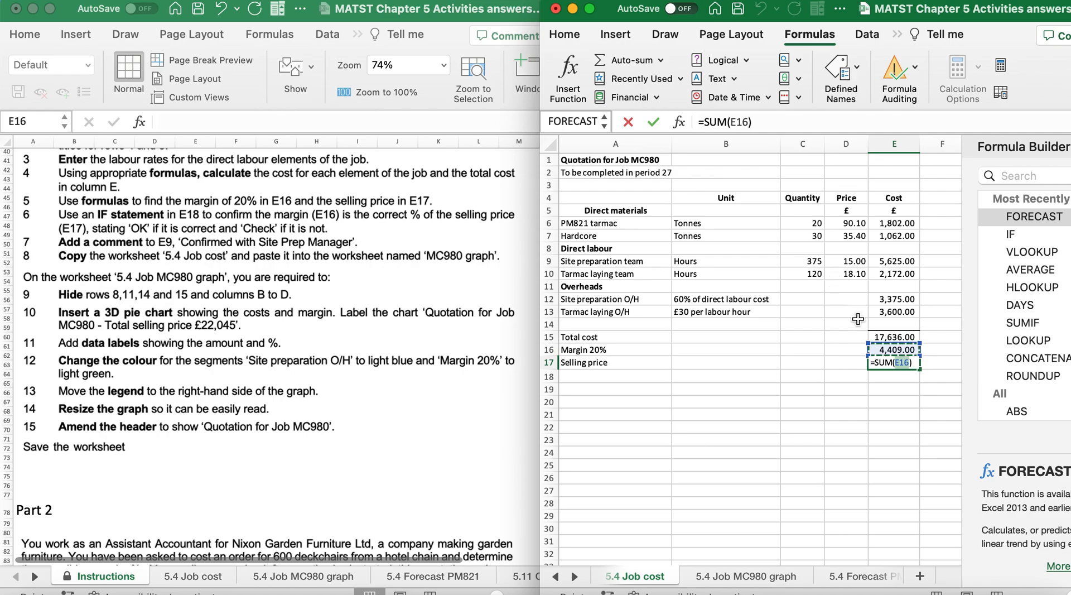
drag(877, 336, 878, 352)
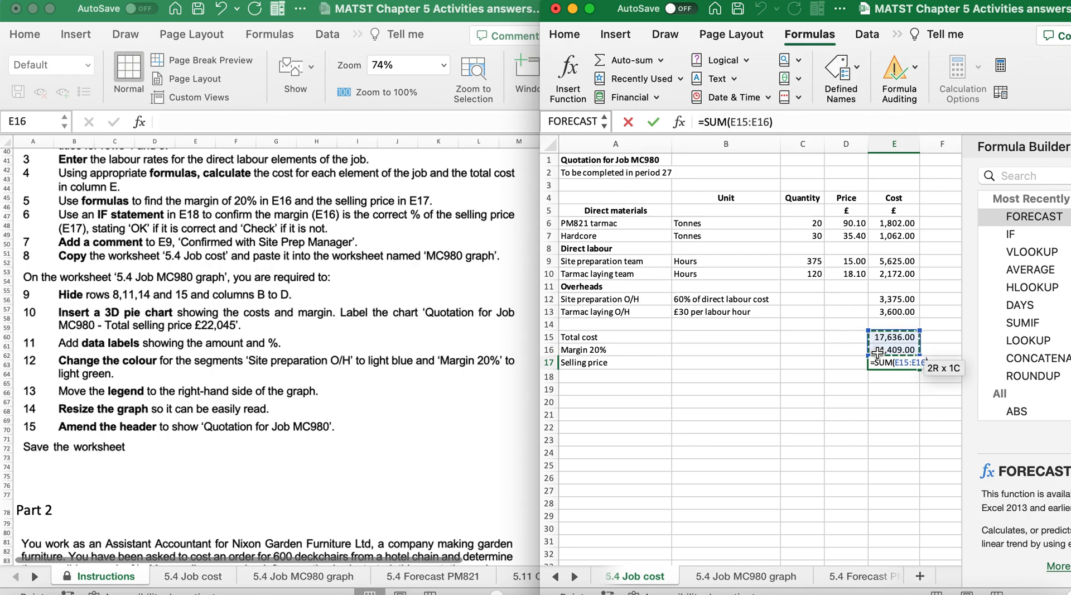
key(Return)
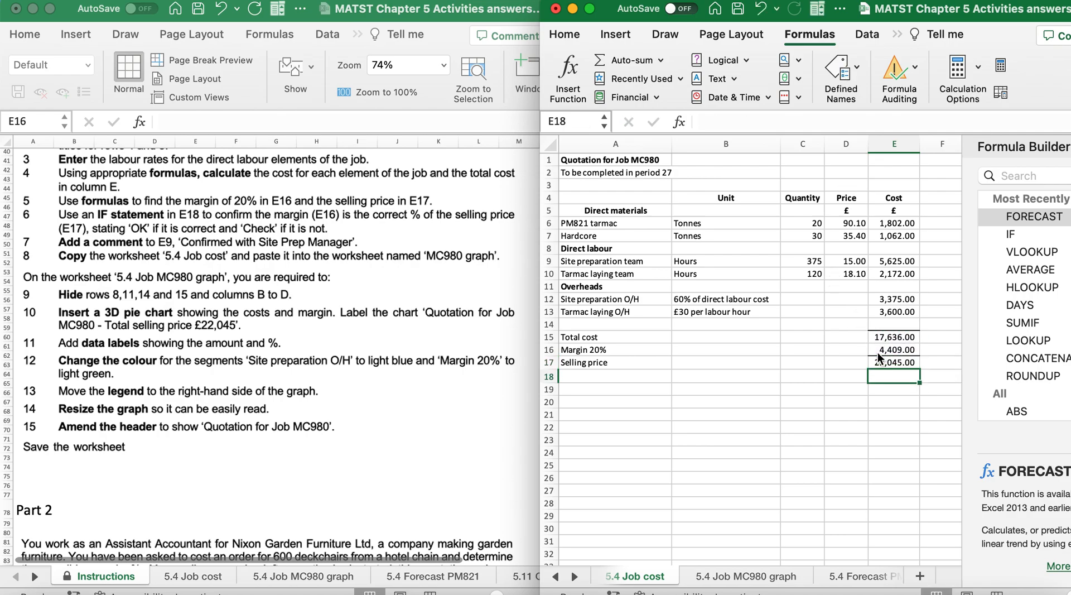
Start an IF function in cell E18 with the logical test E16/E17=0.2.
scroll(431, 318, down, 3)
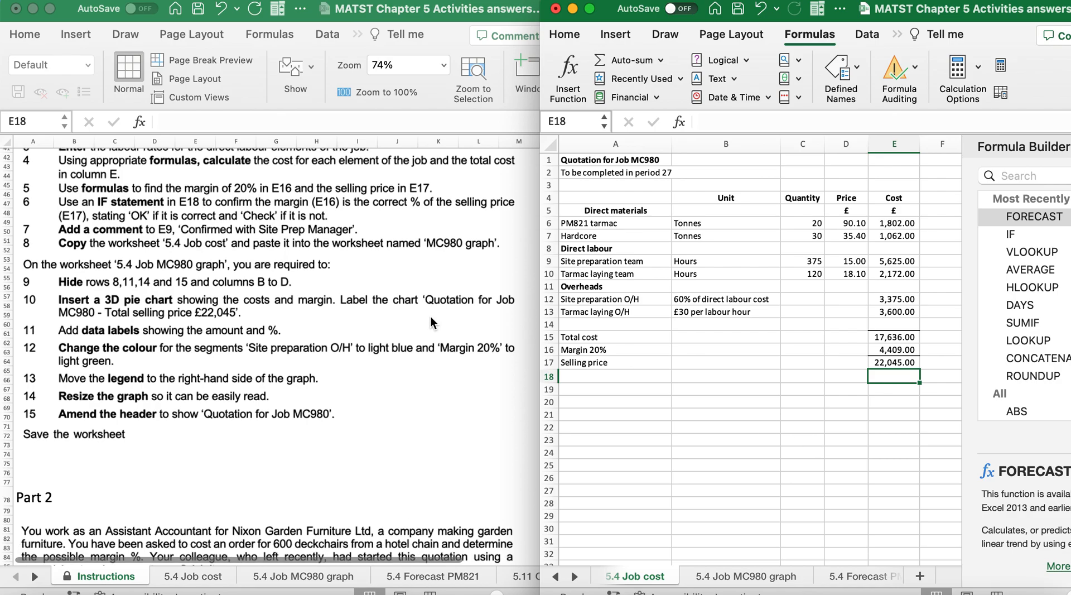
scroll(430, 316, down, 1)
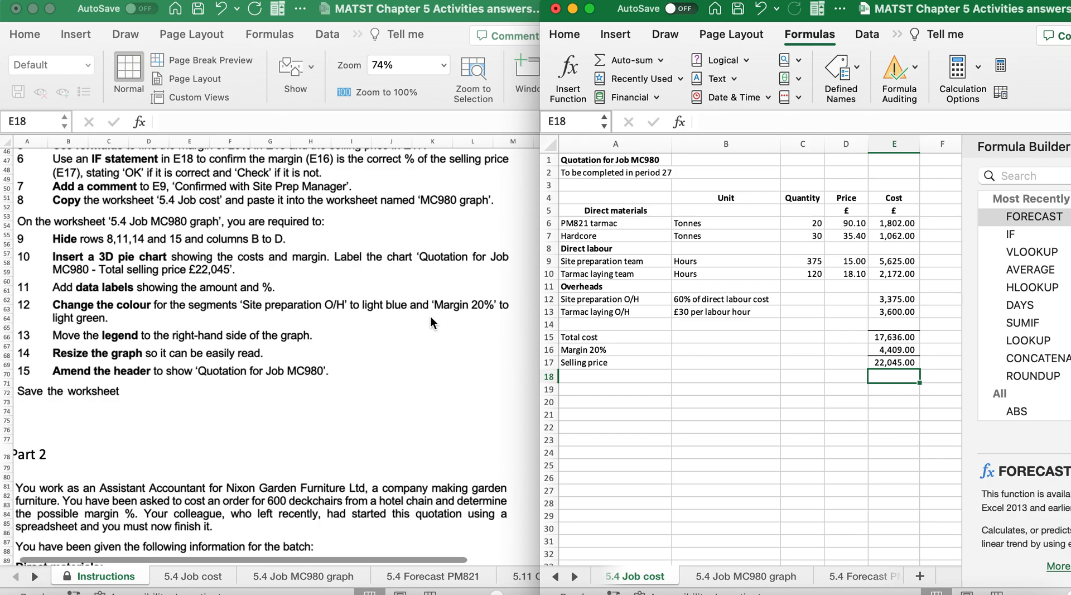
double_click(1005, 233)
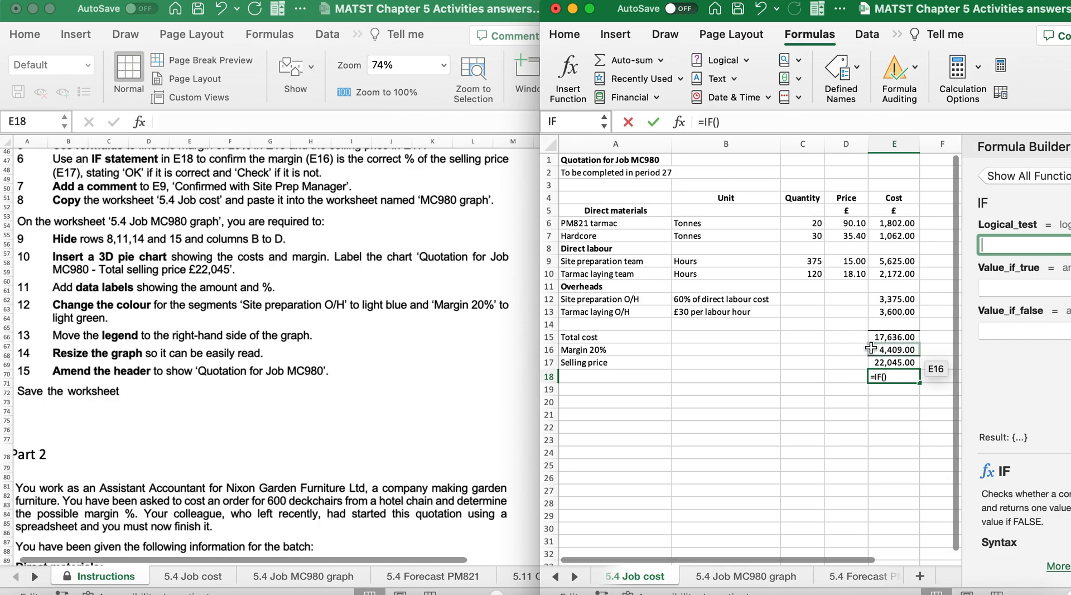
click(880, 350)
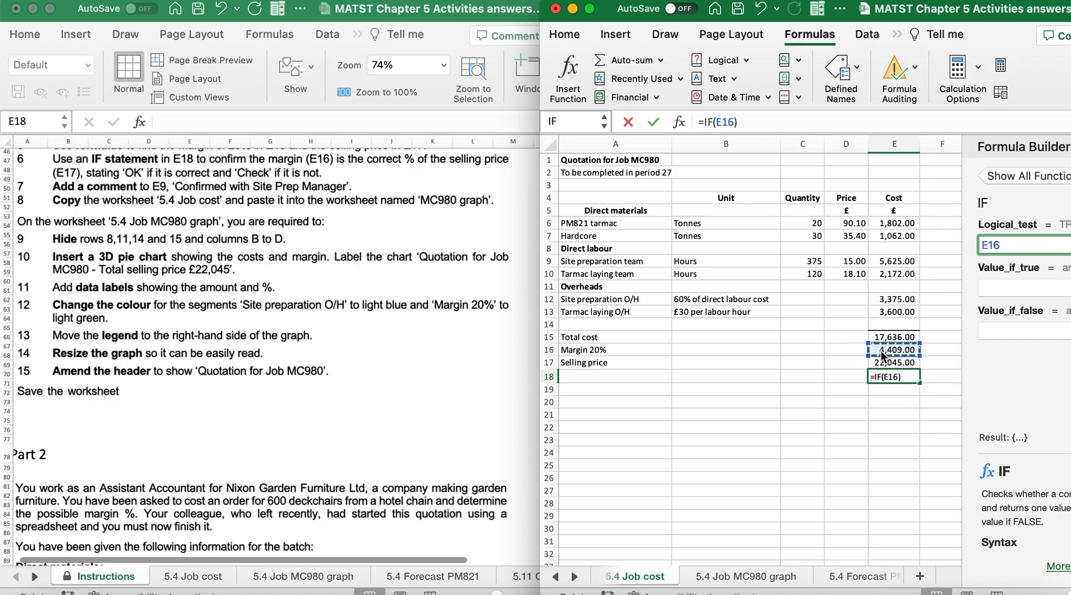
text(/)
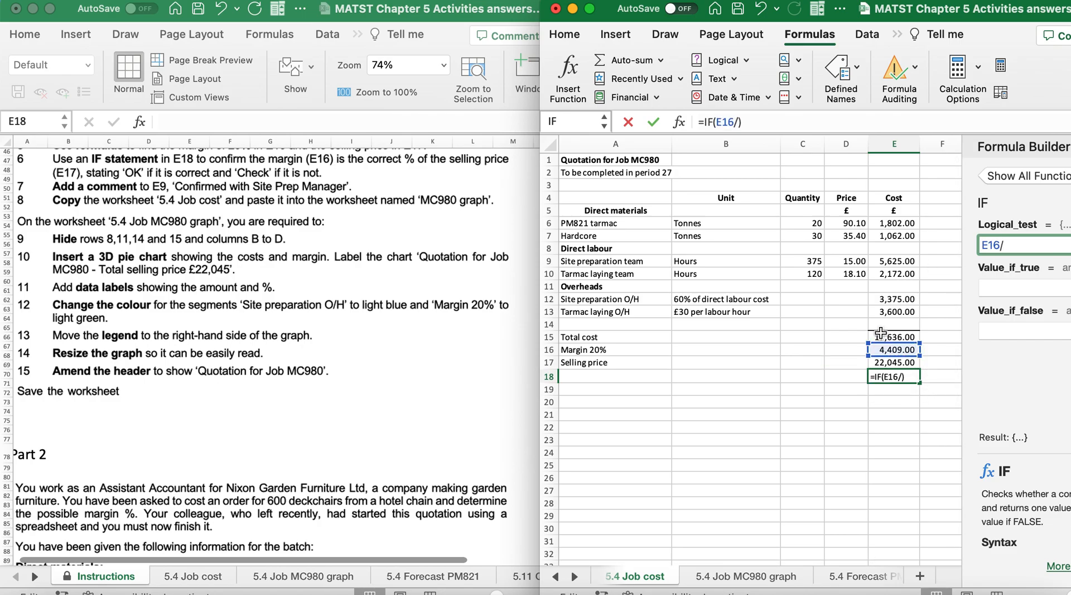
click(882, 362)
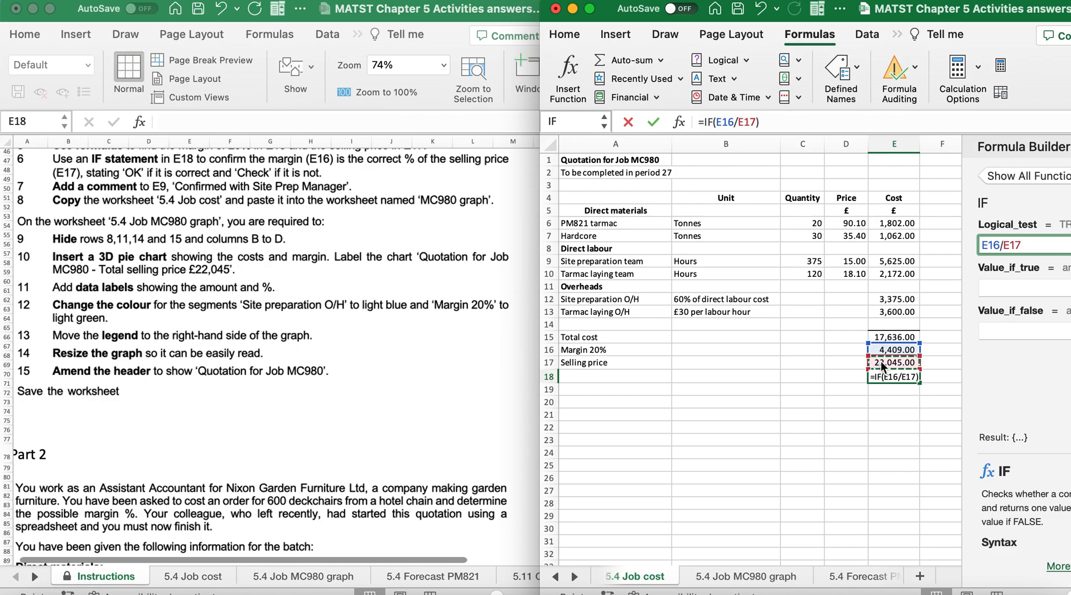
text(=0.2)
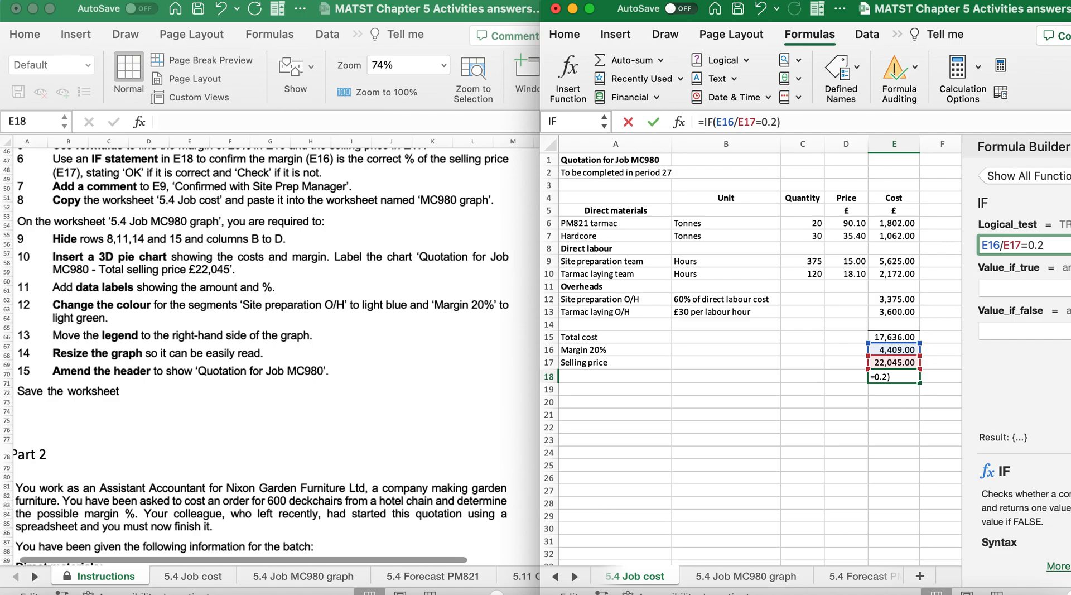
Complete the E18 IF function with OK as the value if true and Check as the value if false.
click(1018, 287)
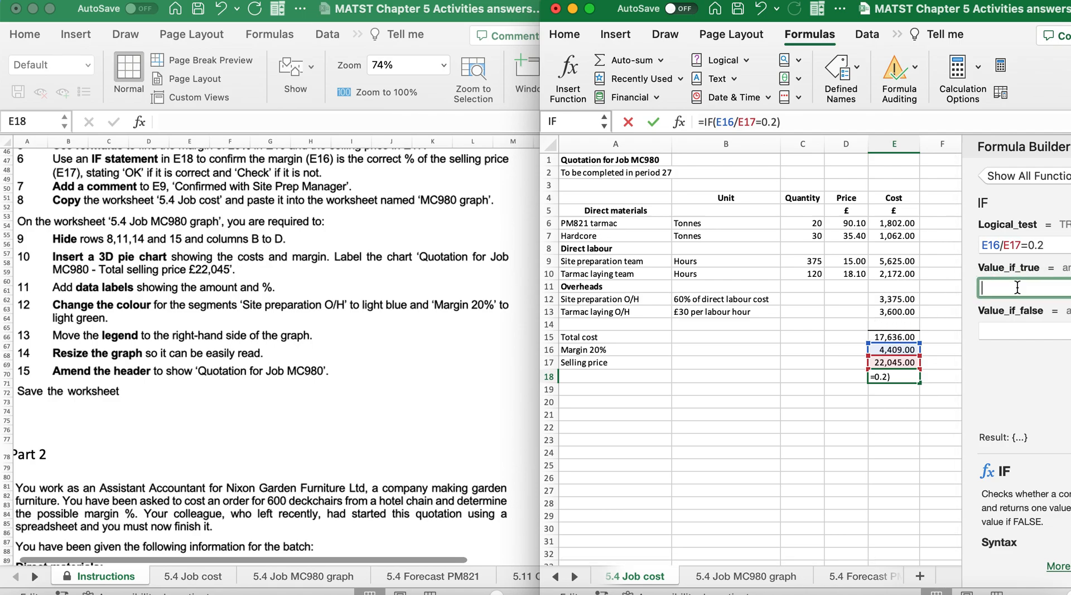
text(OK)
click(1007, 330)
text(Cha)
key(BackSpace)
text(eck)
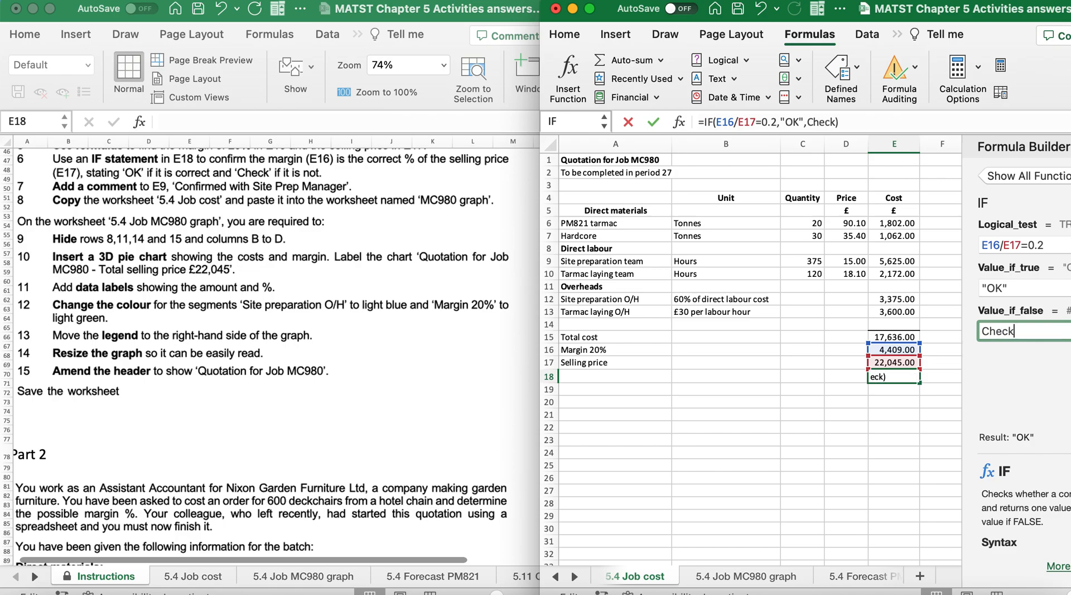
key(Return)
click(848, 437)
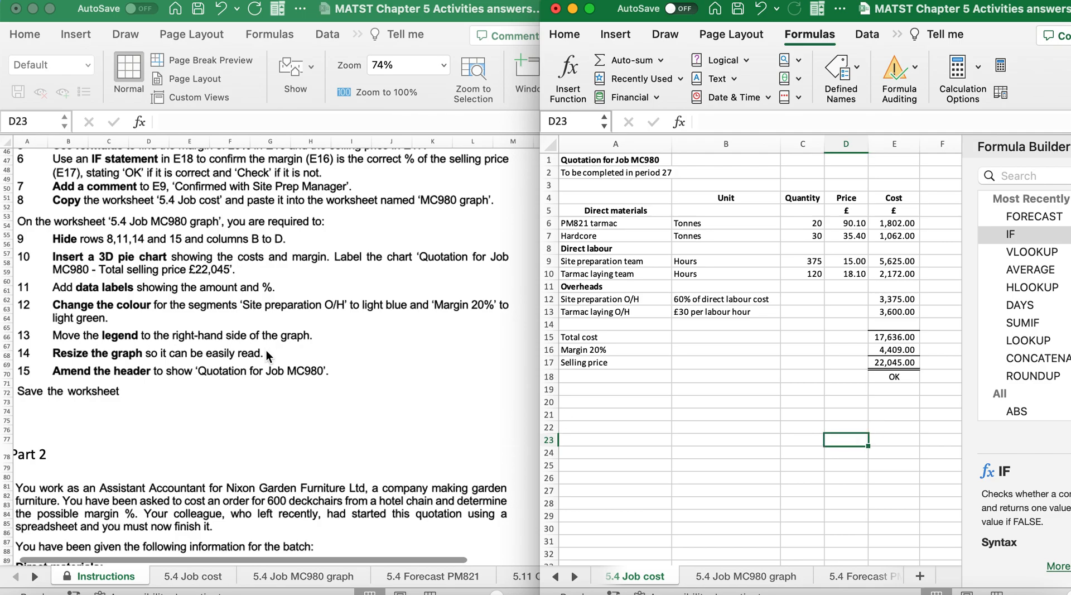
Add the comment "Confirmed with Site Prep Manager" to cell E9 on the 5.4 Job cost sheet.
scroll(266, 350, down, 2)
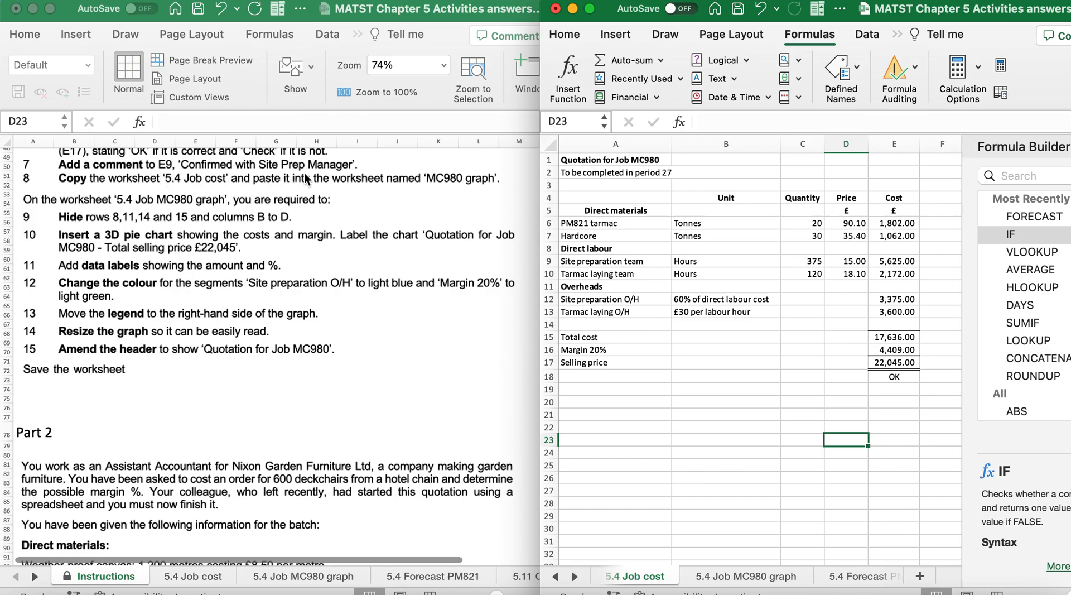
click(895, 264)
scroll(893, 264, down, 1)
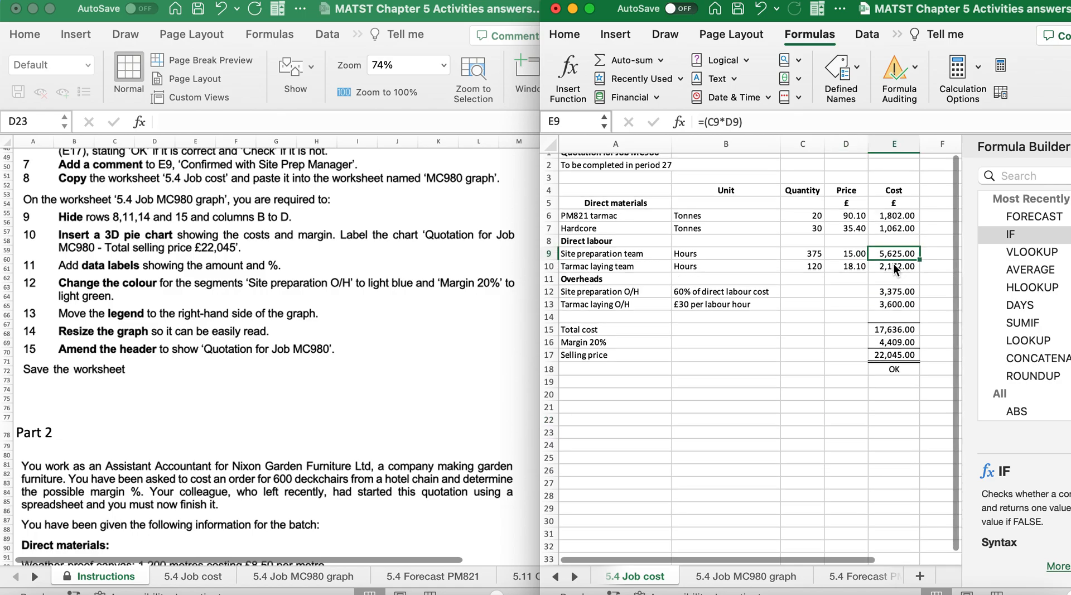
right_click(893, 262)
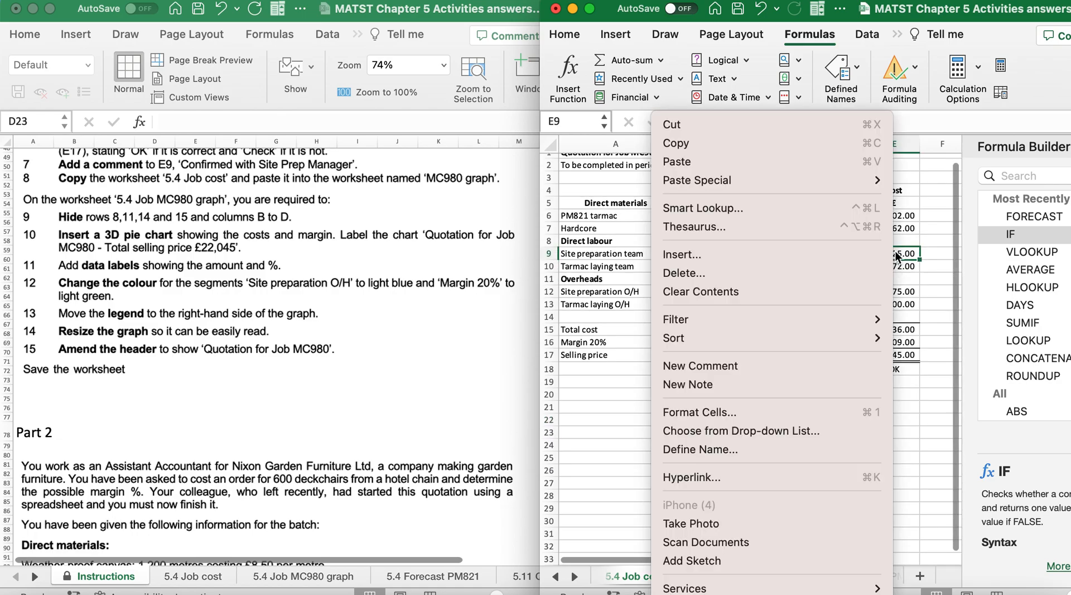
click(738, 368)
text(Confirmed w)
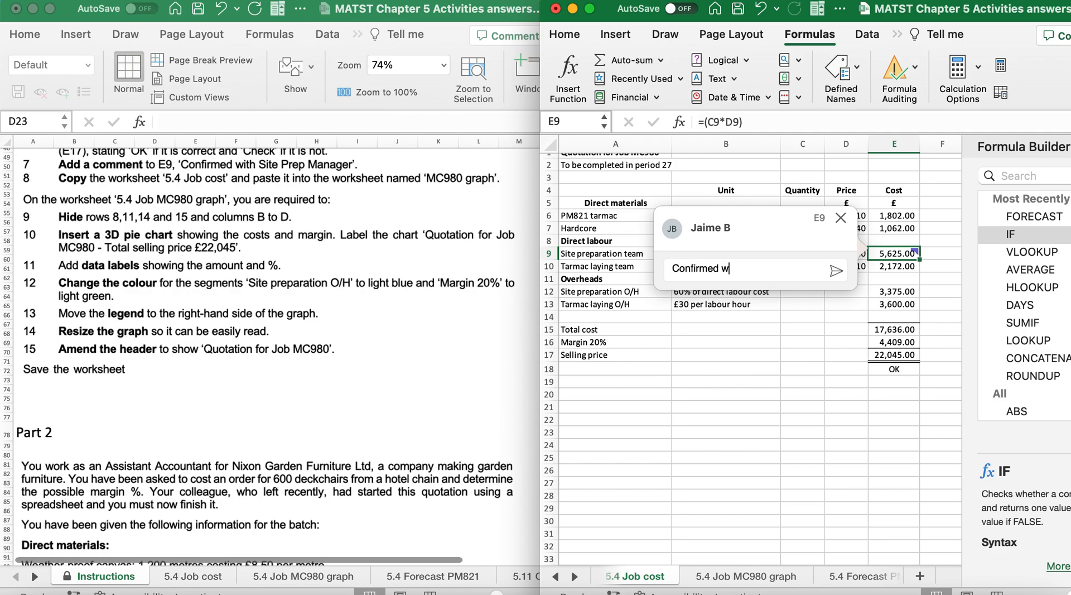
text(ith Site Prep Manager)
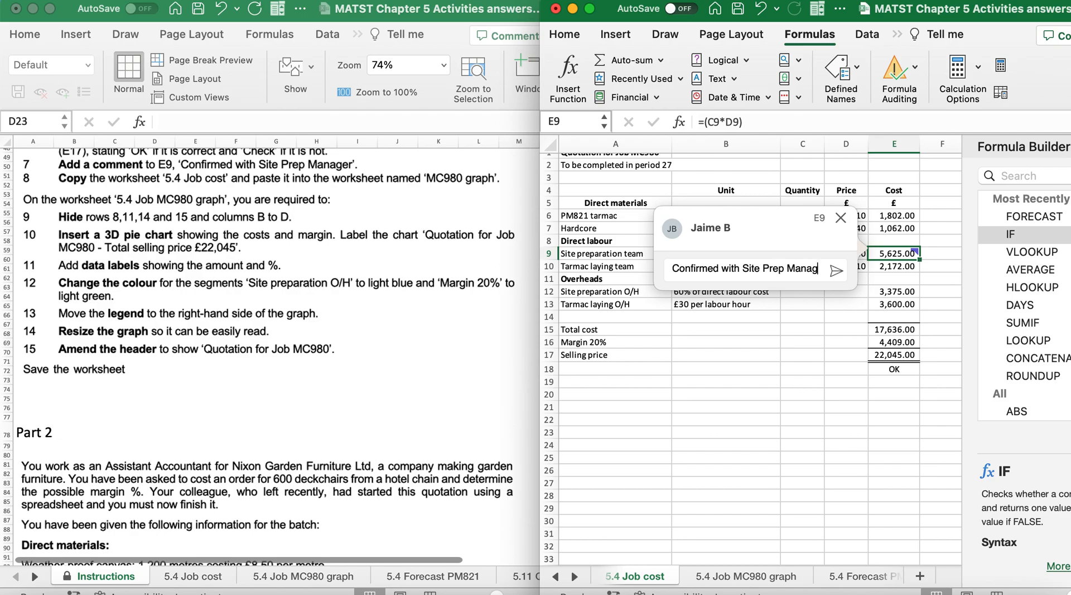
click(836, 276)
click(818, 372)
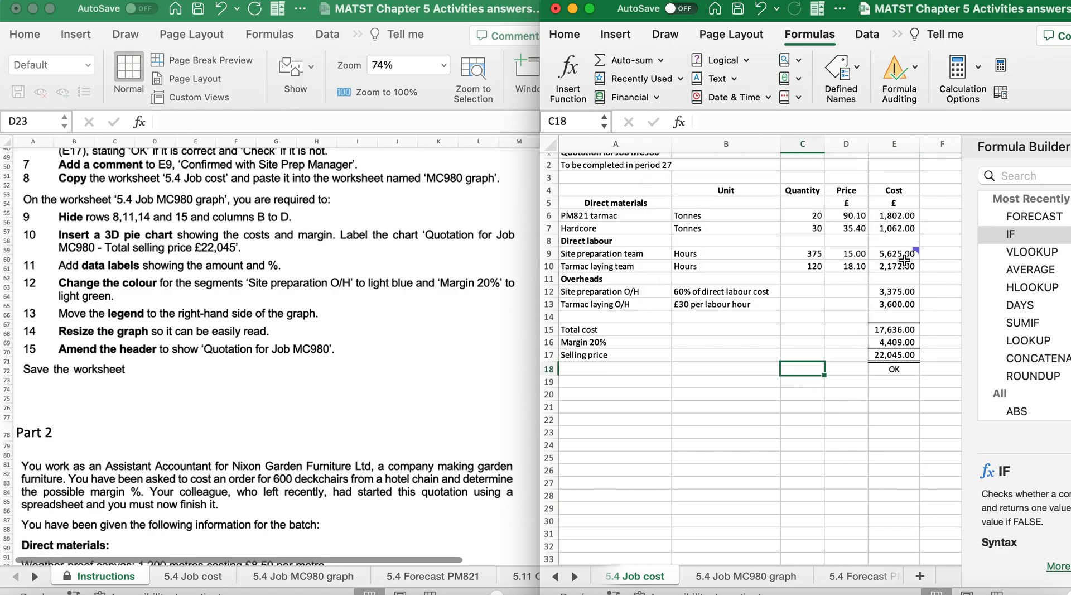
mouse_move(917, 256)
Copy the entire 5.4 Job cost worksheet.
scroll(417, 302, down, 1)
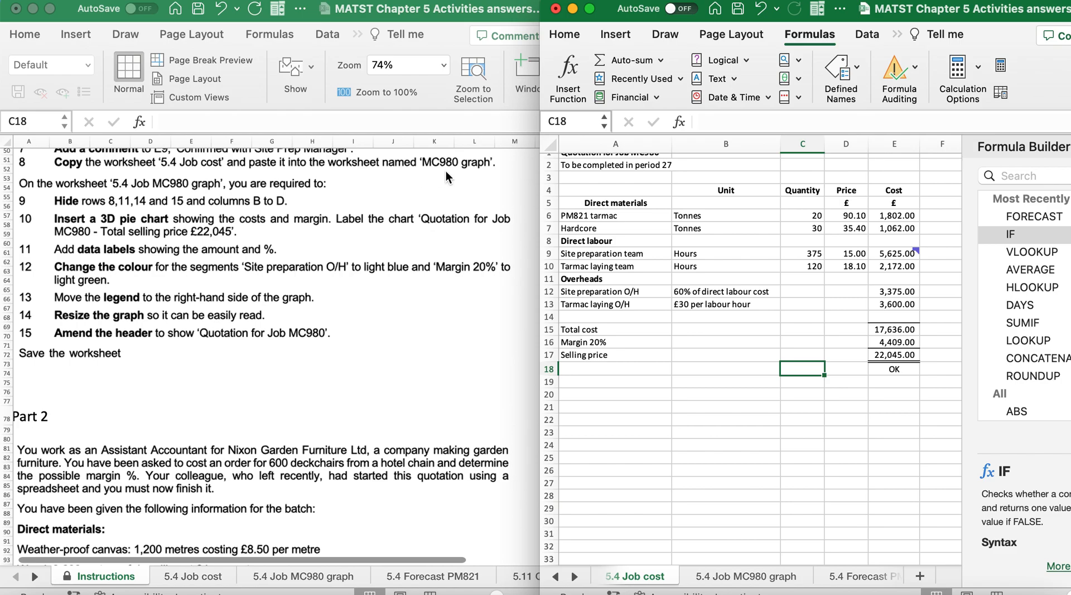
click(619, 218)
scroll(619, 218, up, 1)
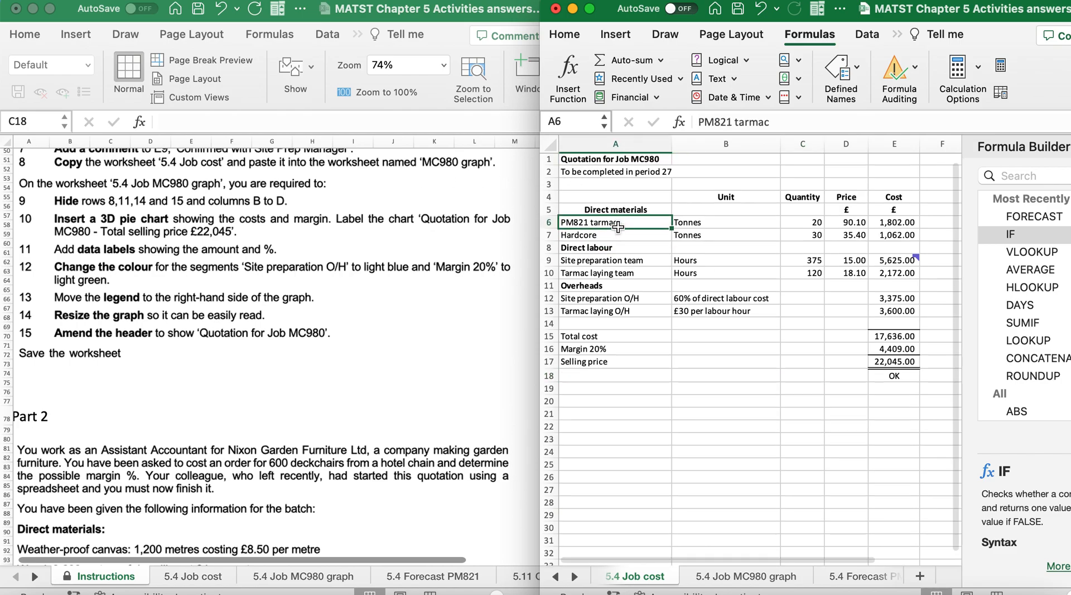
click(550, 145)
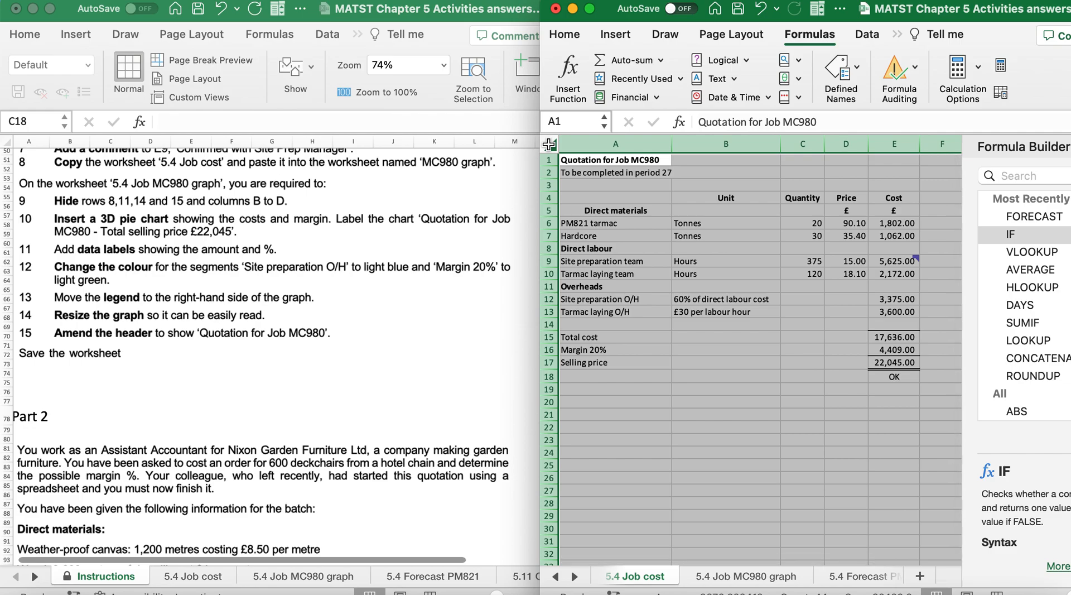
click(564, 35)
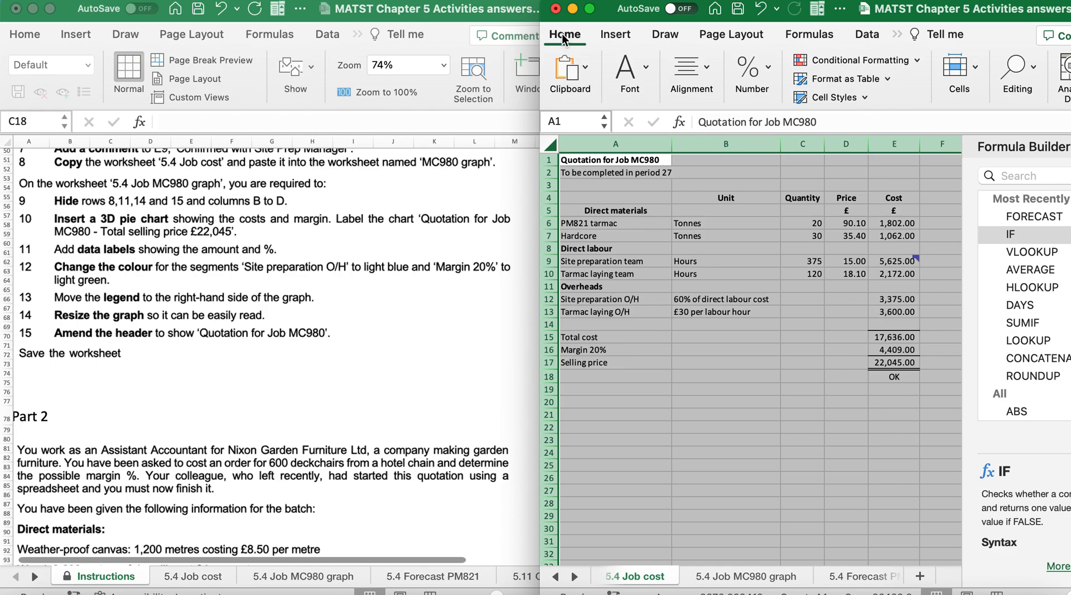
click(586, 69)
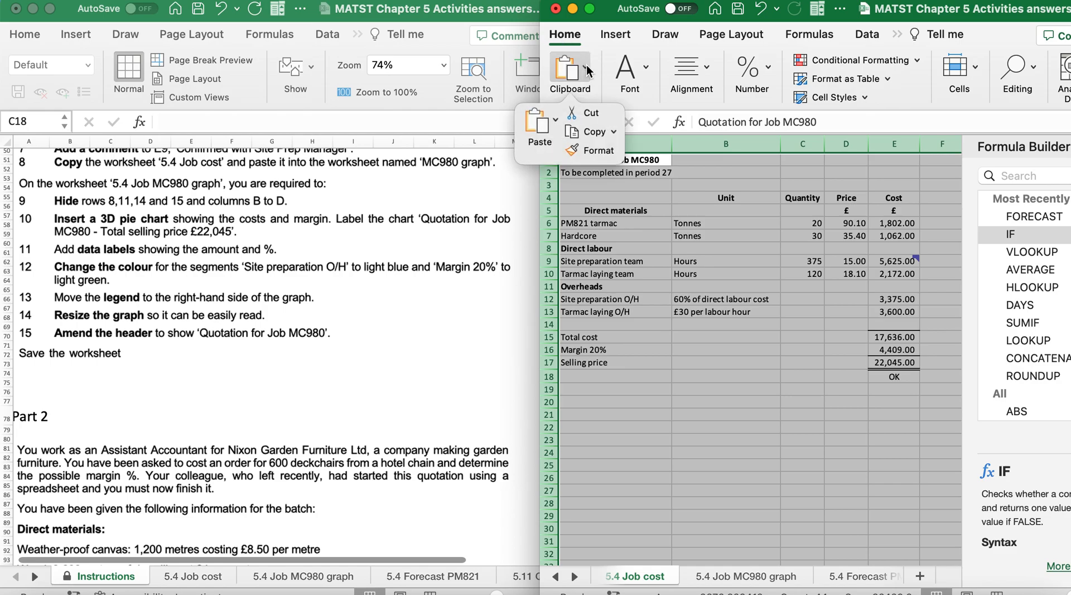
click(586, 131)
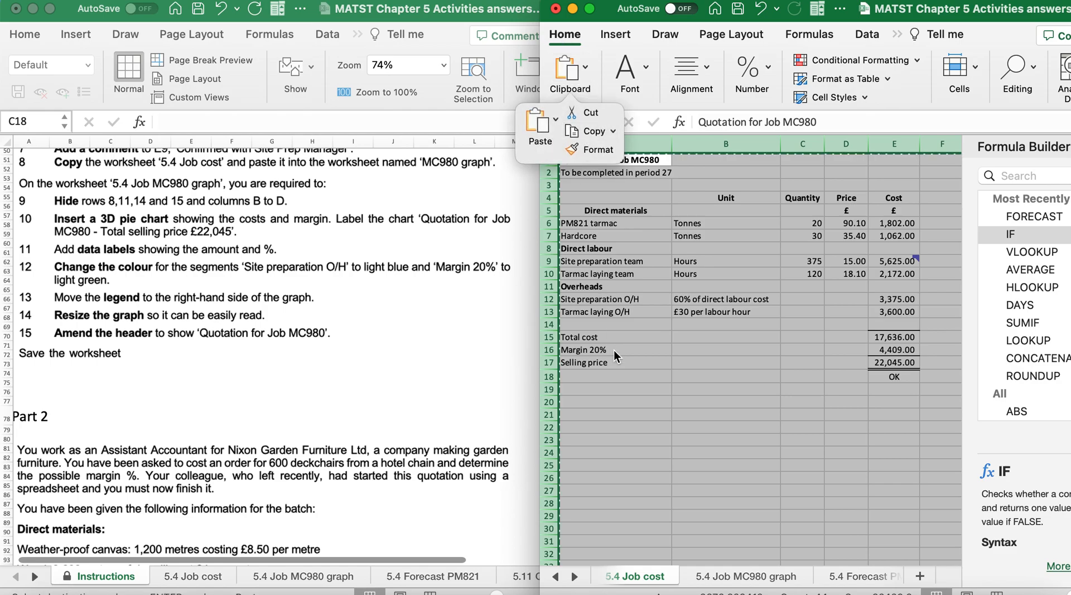
Paste the copied worksheet into the 5.4 Job MC980 graph sheet, starting at cell A1.
click(721, 580)
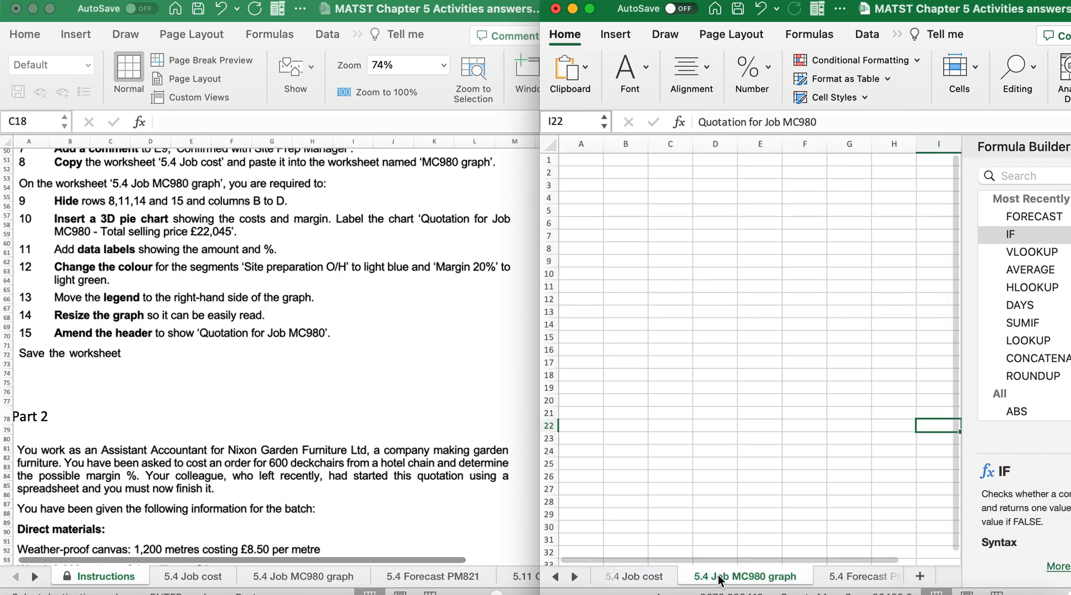
click(580, 162)
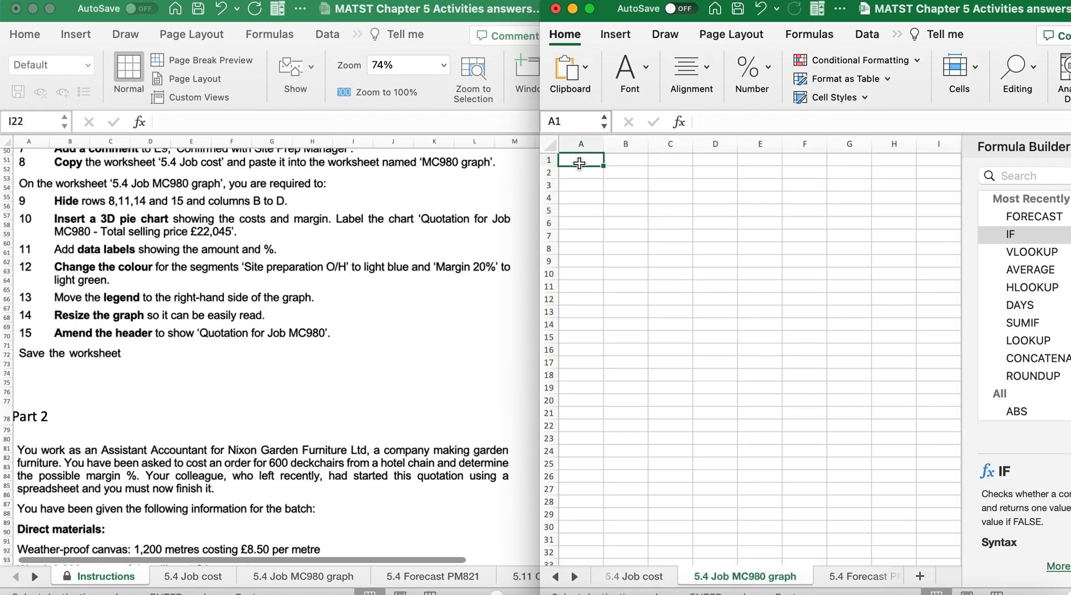
key(super+v)
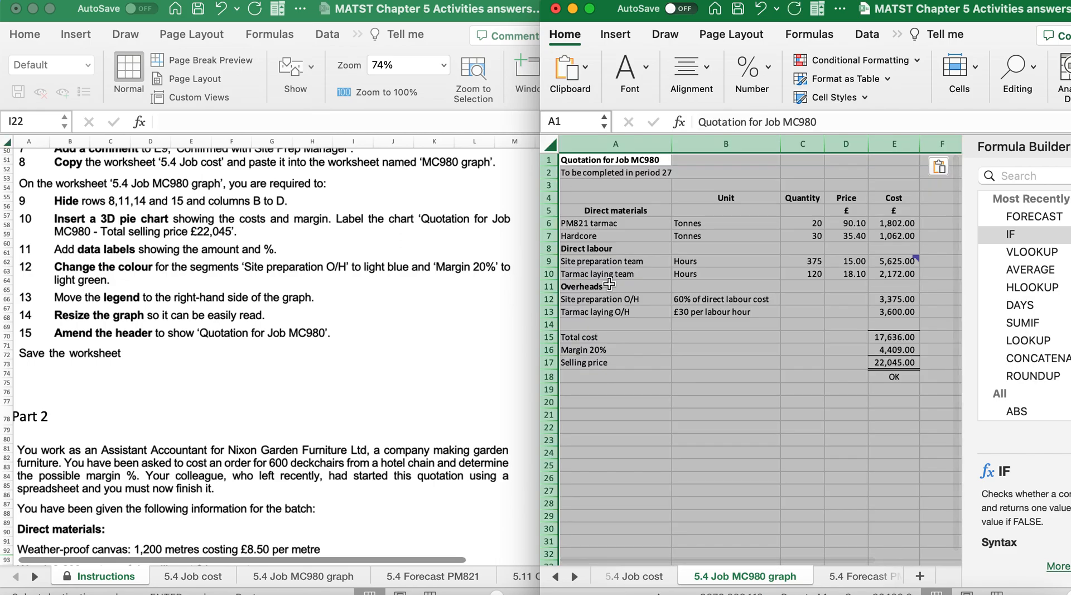
click(638, 396)
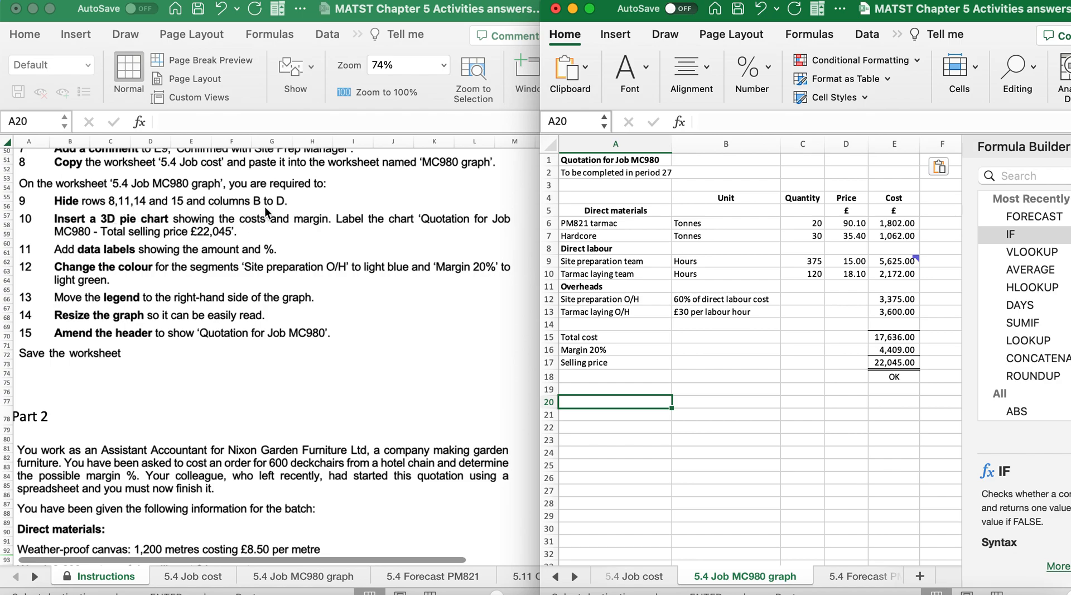
Try to hide rows 8, 11, 14 and 15 together with columns B to D in one operation.
click(549, 249)
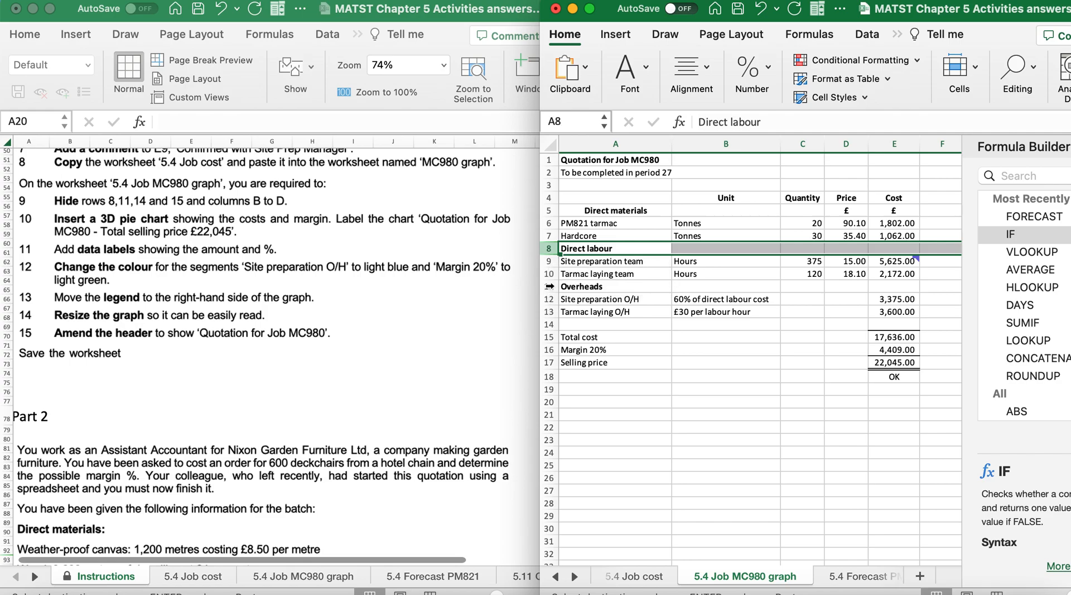
super+click(550, 286)
super+click(549, 325)
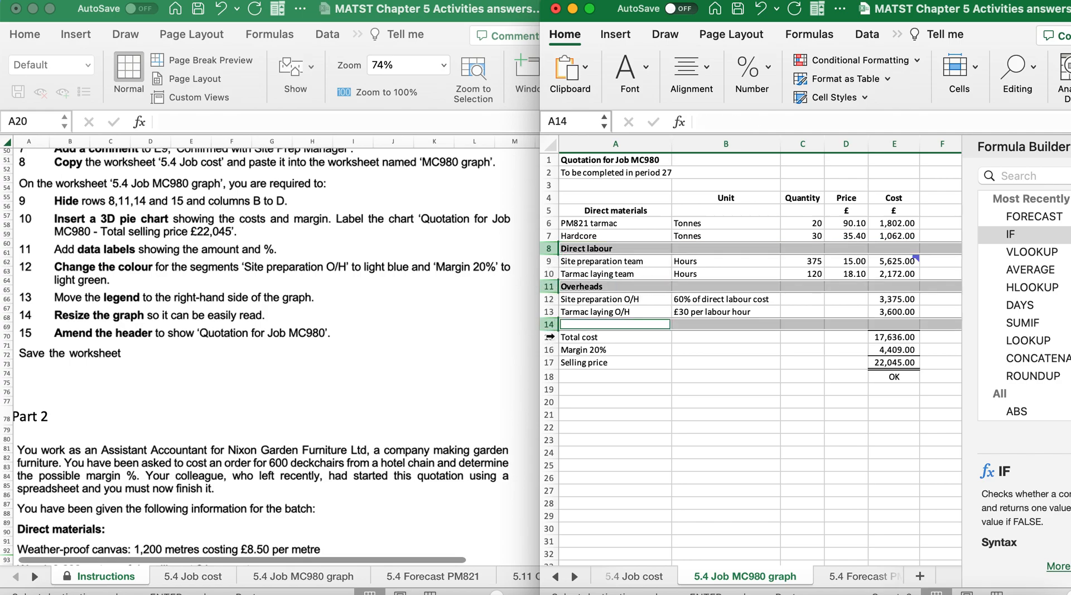
super+click(550, 336)
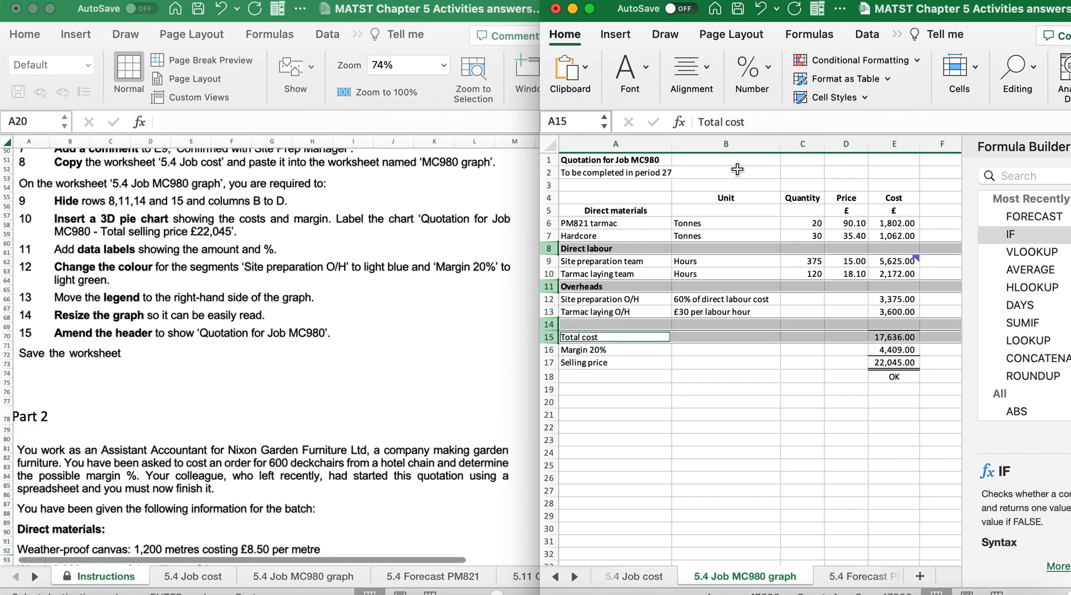
super+click(746, 144)
drag(747, 144, 838, 139)
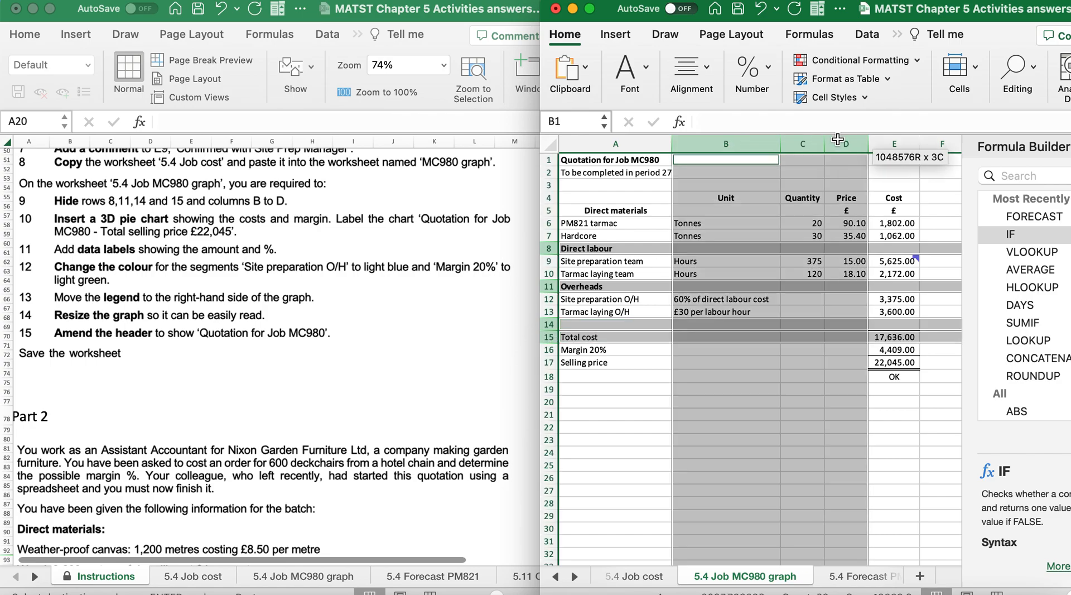
right_click(838, 139)
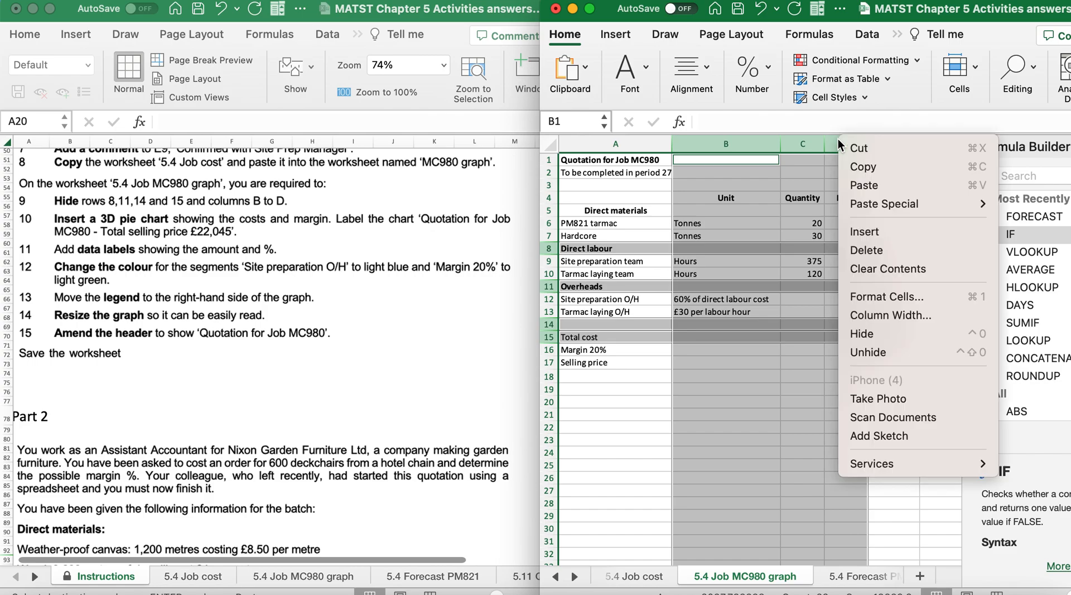
click(858, 333)
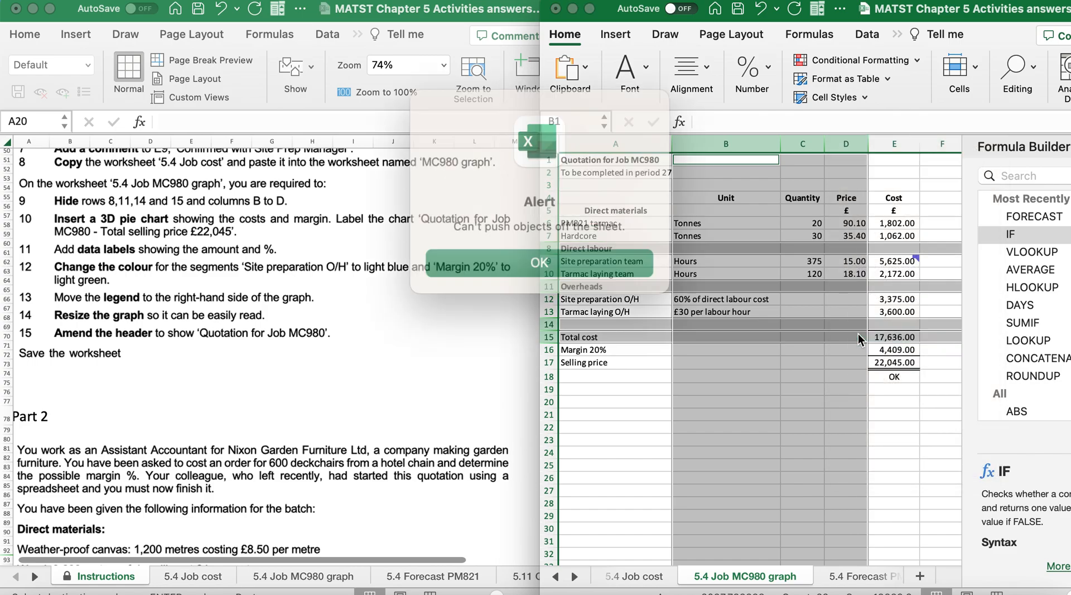
click(515, 252)
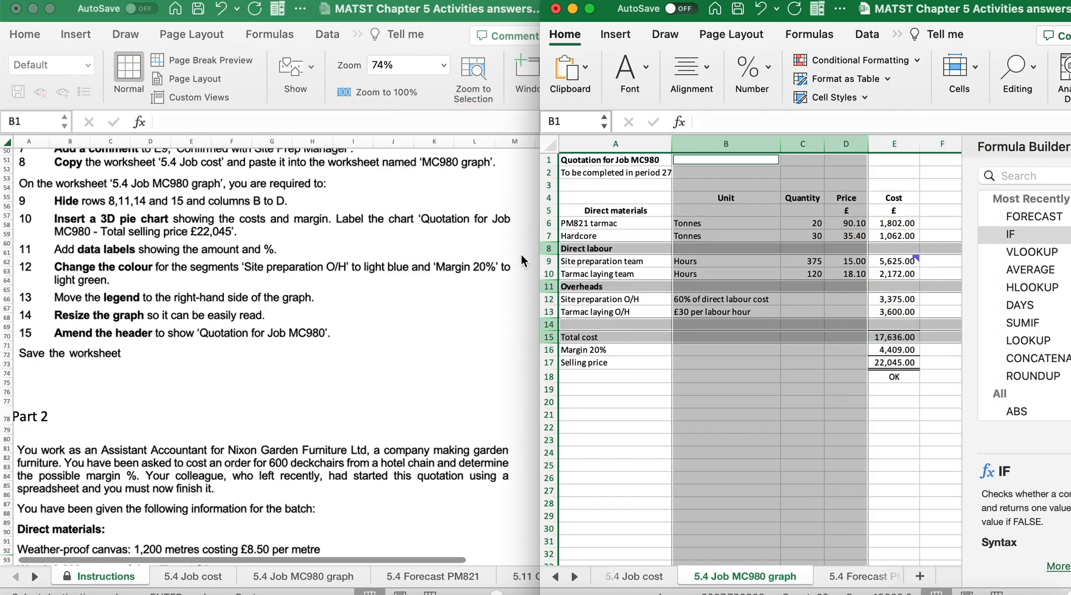
Remove columns B to D from the selection and hide only rows 8, 11, 14 and 15.
super+click(730, 144)
super+click(799, 145)
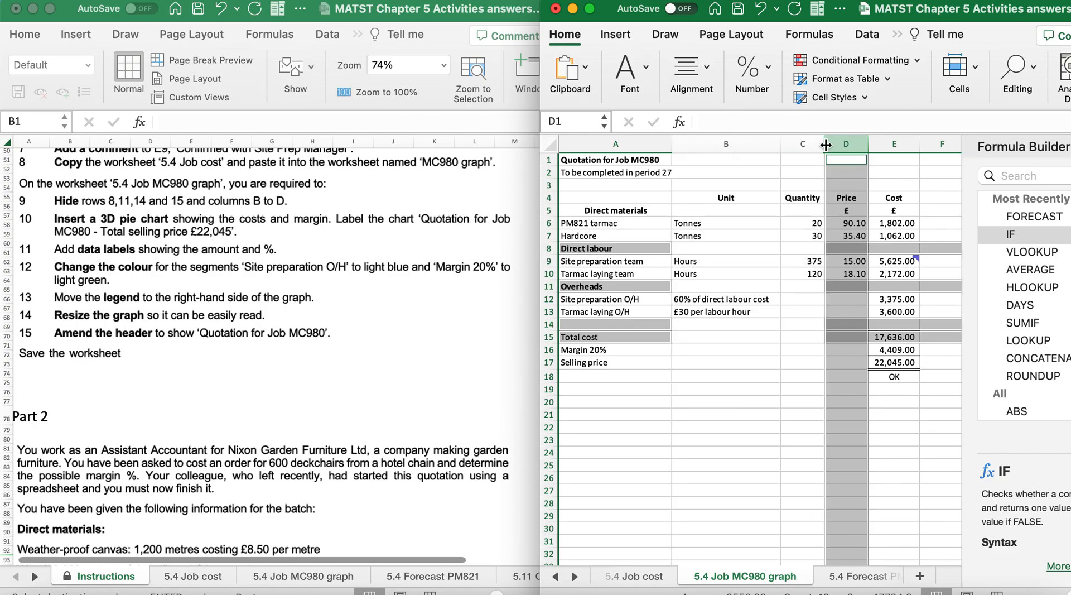
super+click(844, 144)
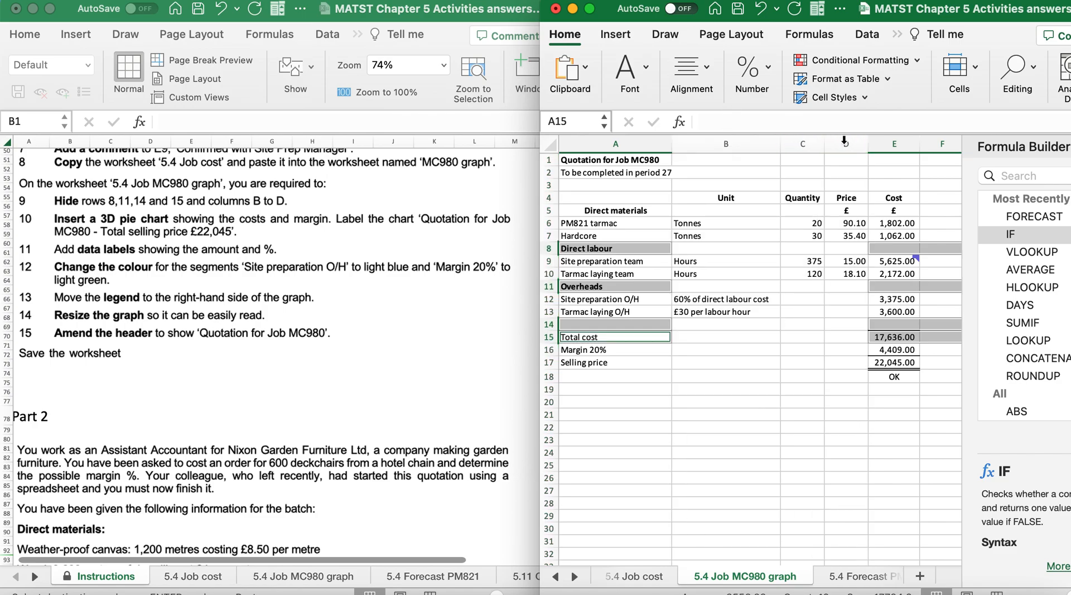
super+click(548, 247)
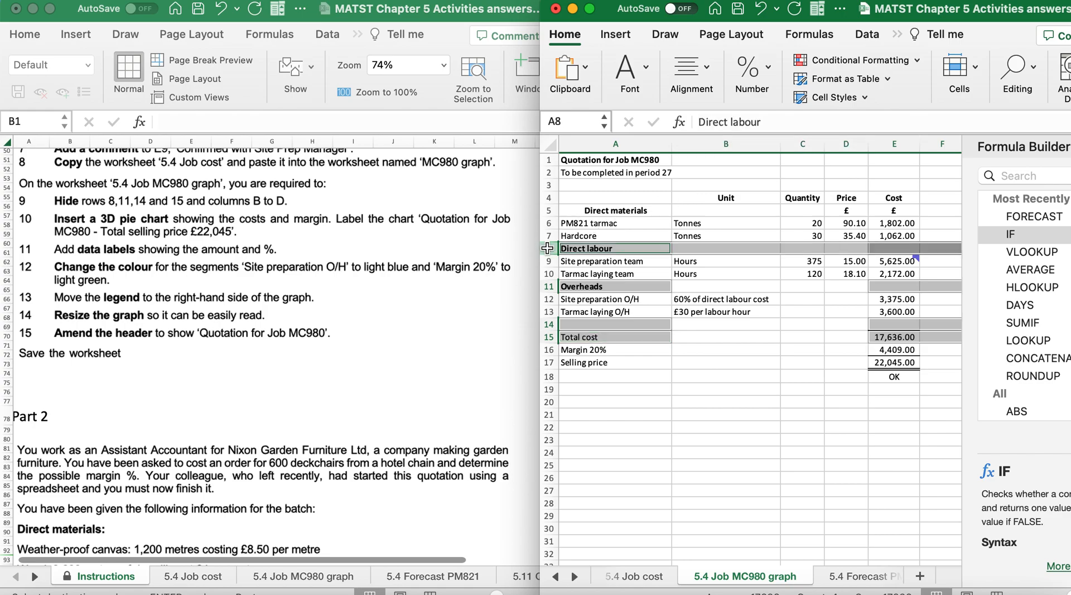
super+click(549, 287)
super+click(548, 324)
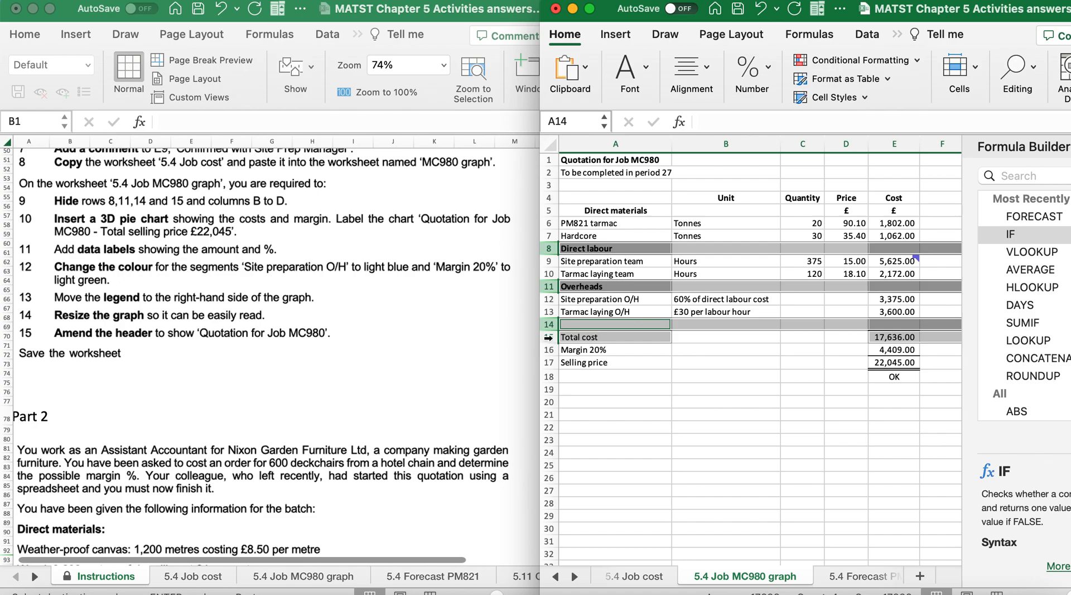
super+click(549, 337)
right_click(548, 338)
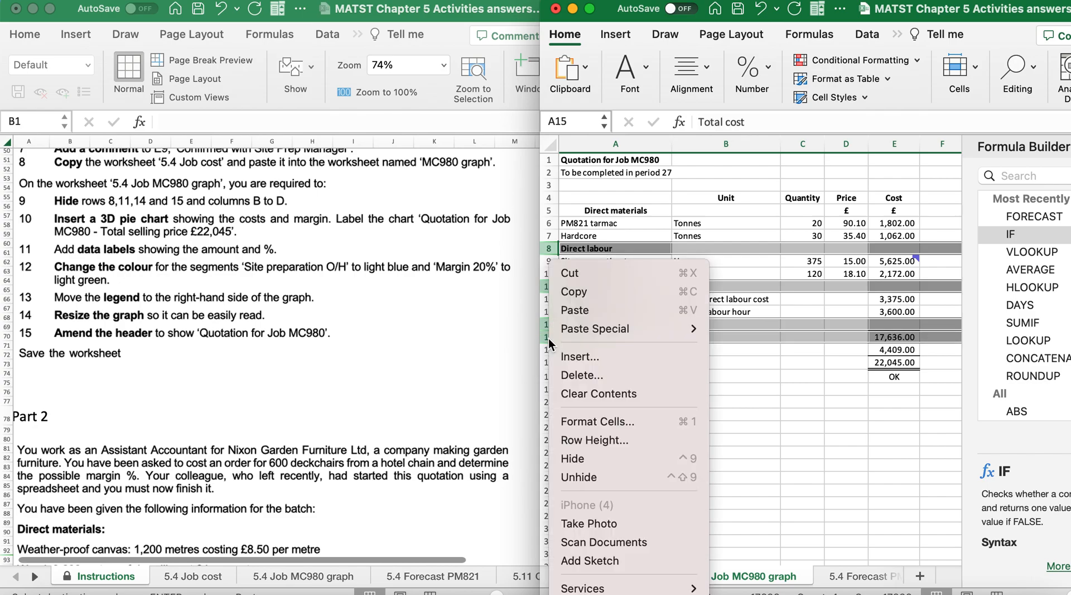
click(578, 460)
Hide columns B to D on the 5.4 Job MC980 graph sheet.
drag(730, 136, 848, 138)
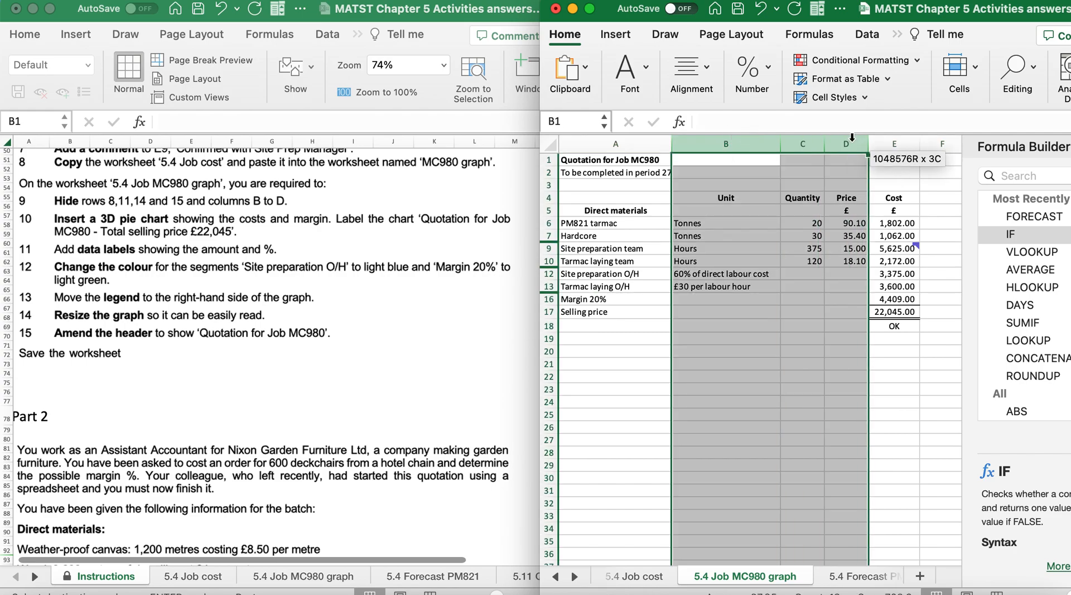
right_click(852, 137)
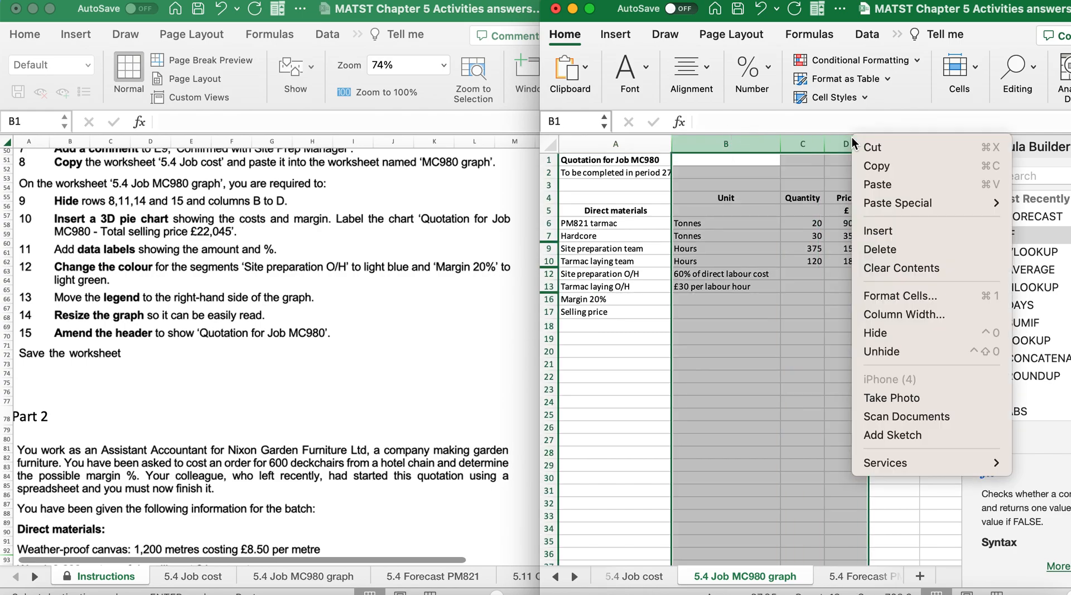
click(879, 340)
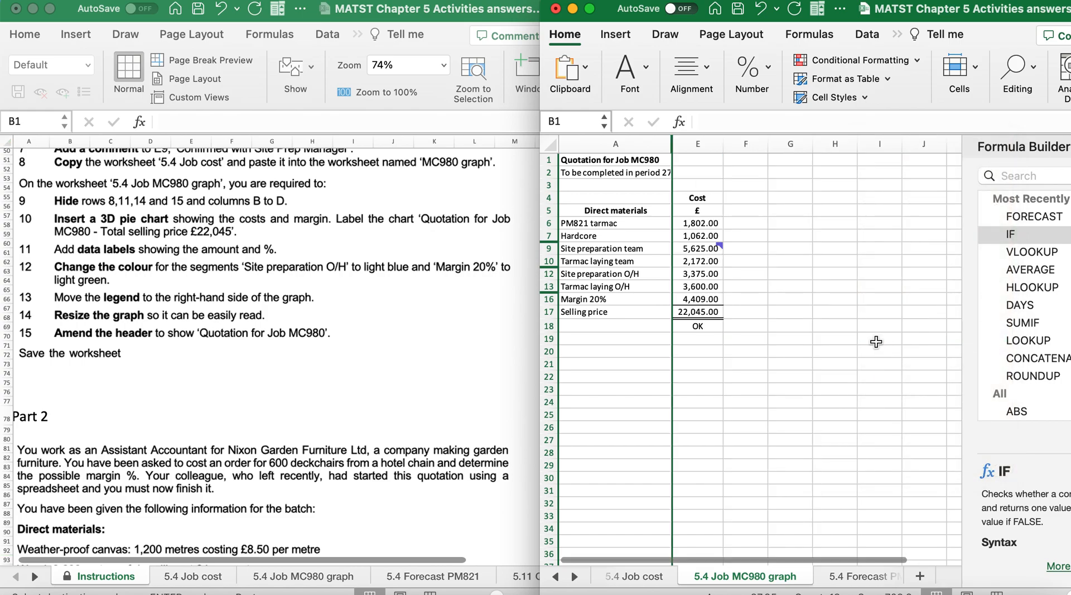
click(746, 353)
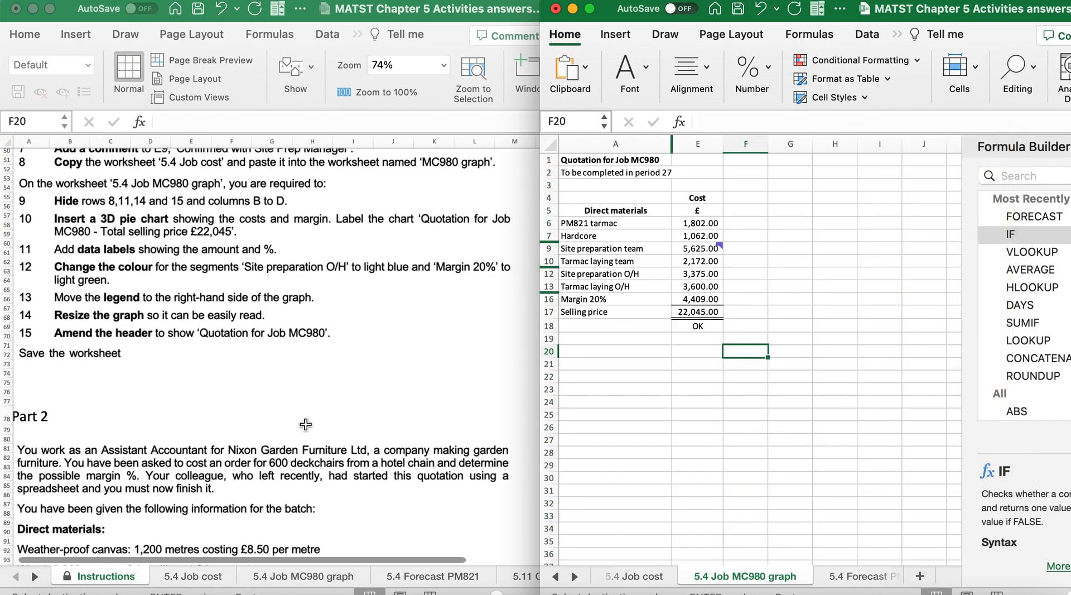
Insert a 3D pie chart from the visible item names and costs in A6 to E16, PM821 tarmac through Margin 20%.
scroll(305, 425, down, 3)
scroll(306, 426, right, 1)
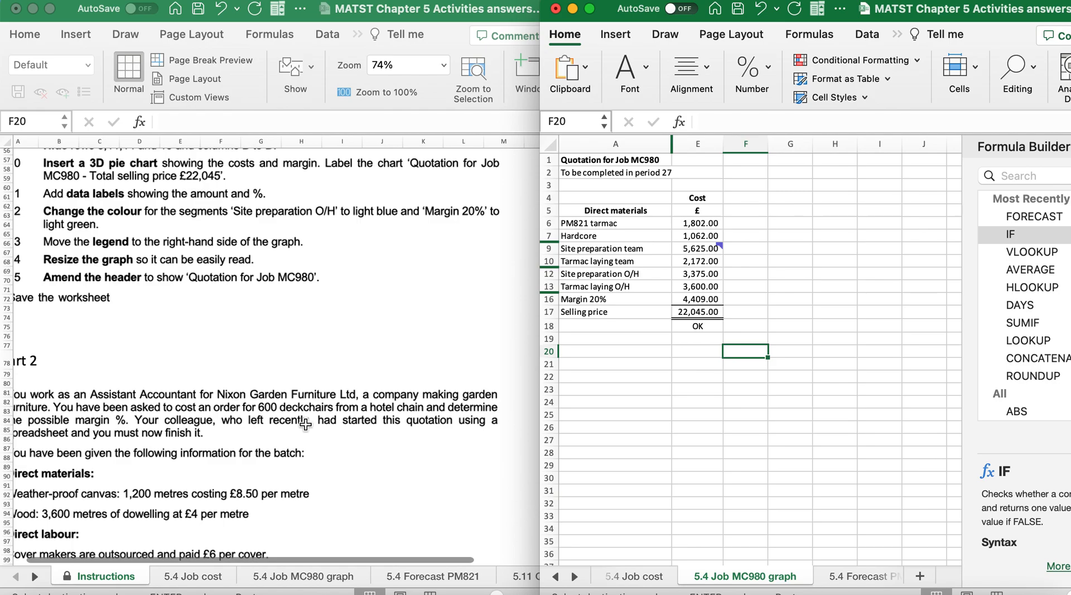
scroll(306, 425, left, 1)
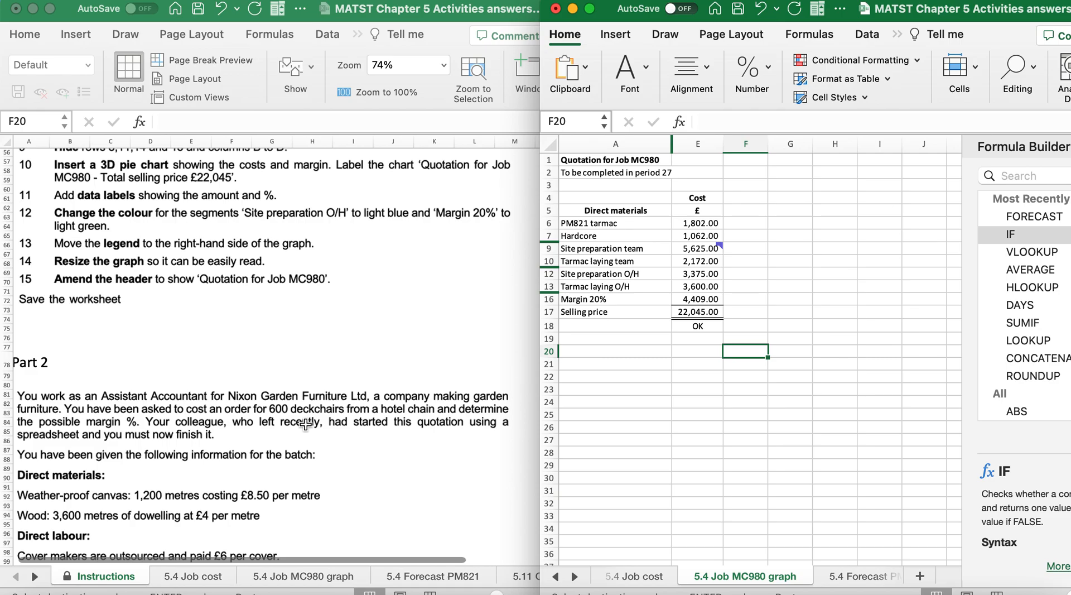
click(622, 223)
mouse_move(622, 223)
mouse_down()
mouse_move(701, 250)
mouse_move(707, 299)
mouse_up()
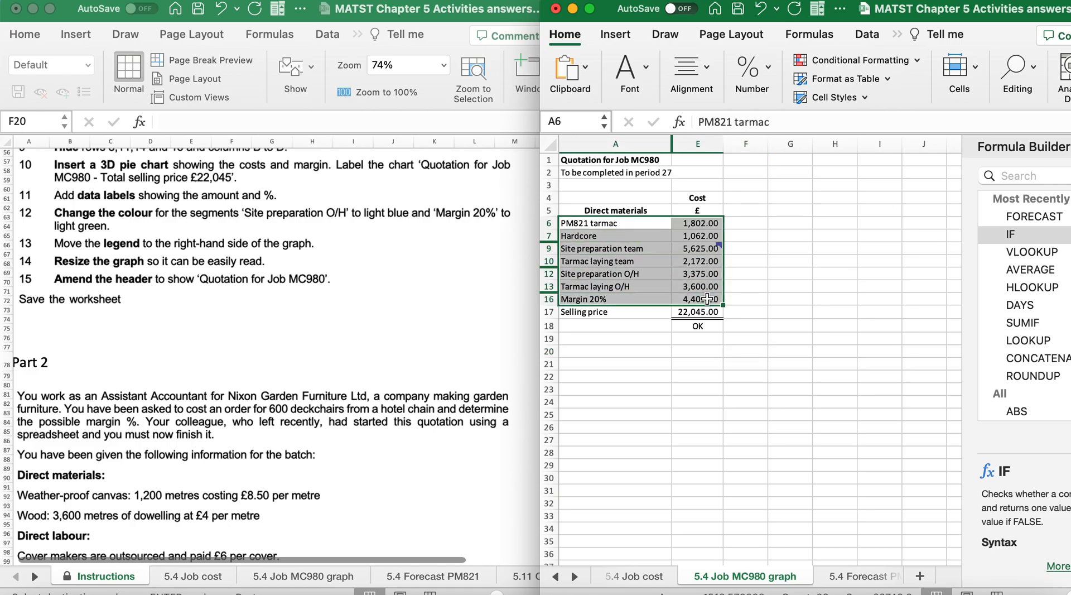
click(612, 35)
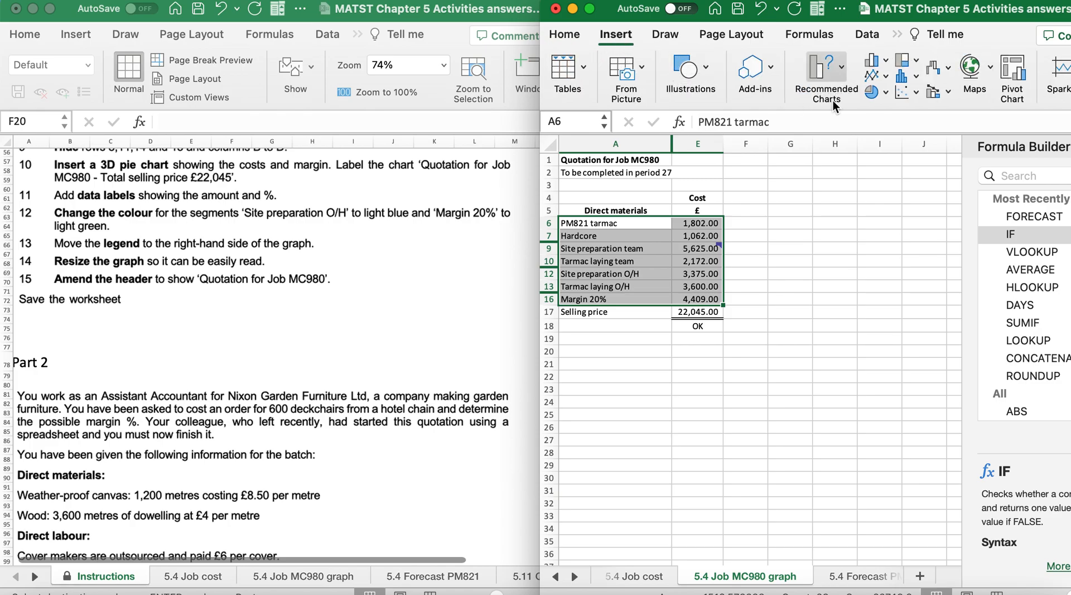
click(884, 94)
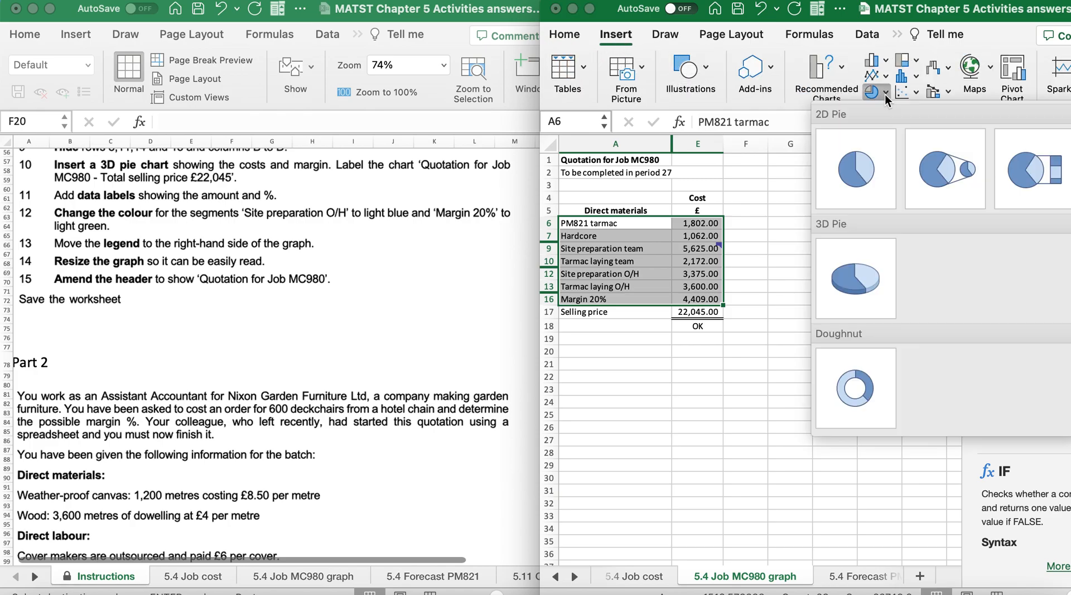
click(851, 295)
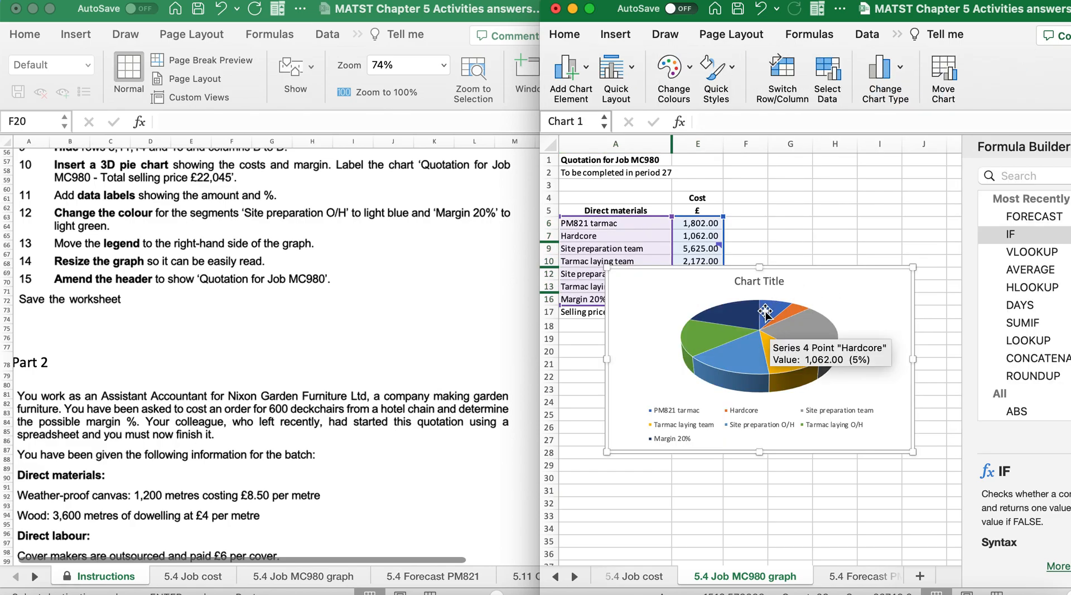
Place the title above the pie chart and set it to "Quotation for Job MC980 - Total selling price £22,045".
click(571, 68)
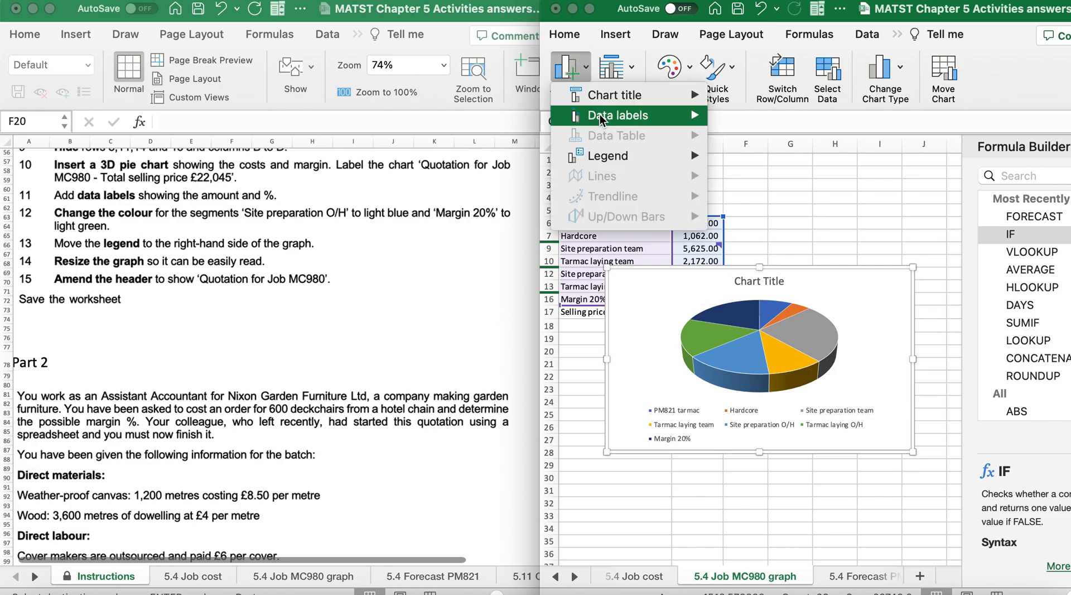
mouse_move(602, 119)
mouse_move(669, 95)
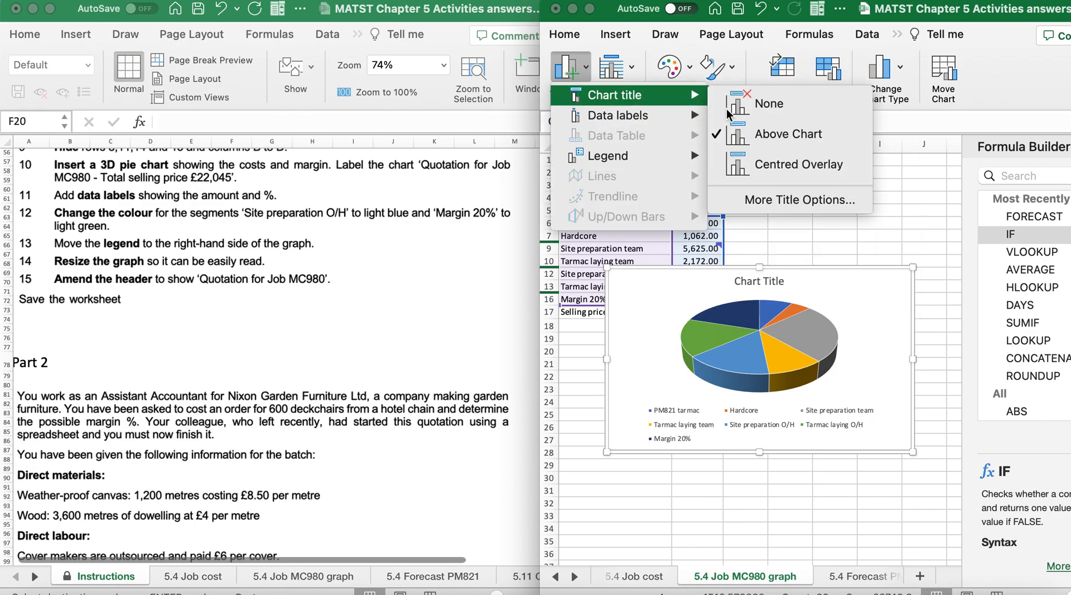
click(752, 132)
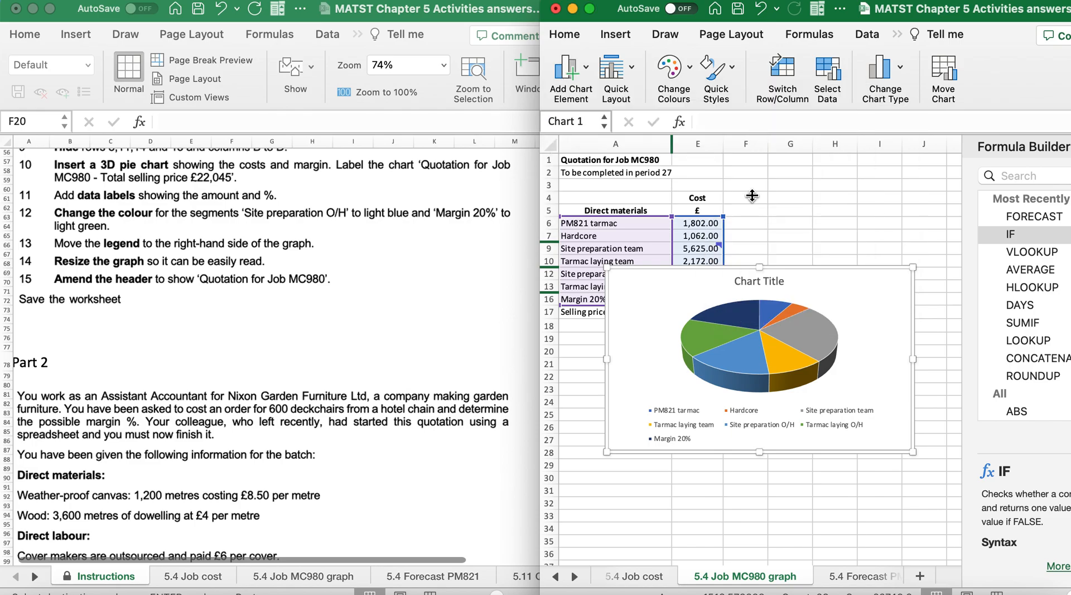
click(745, 280)
double_click(745, 282)
triple_click(744, 281)
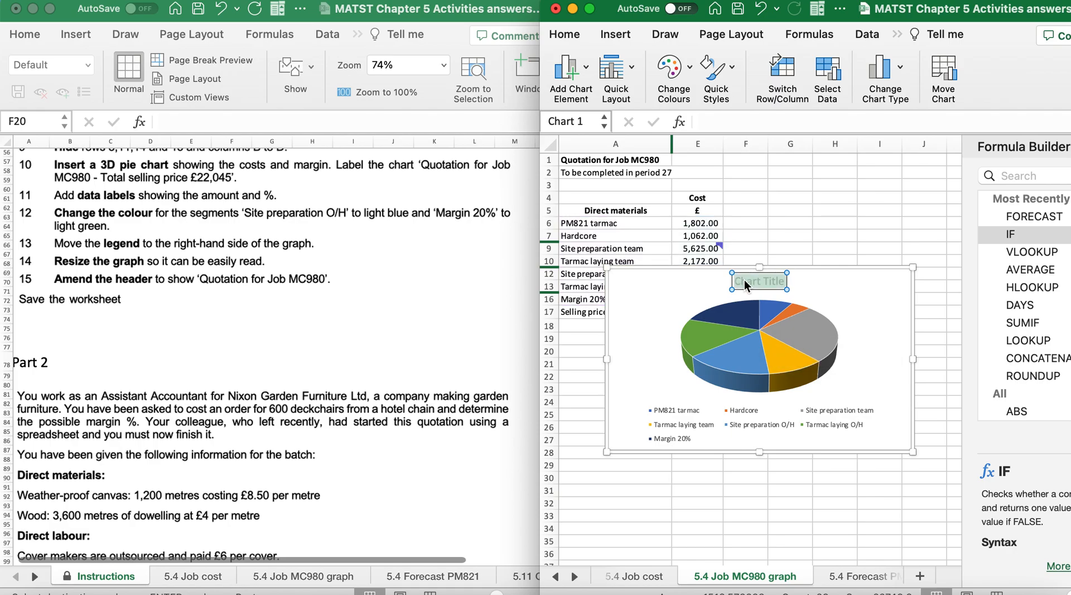
text(Quotation for)
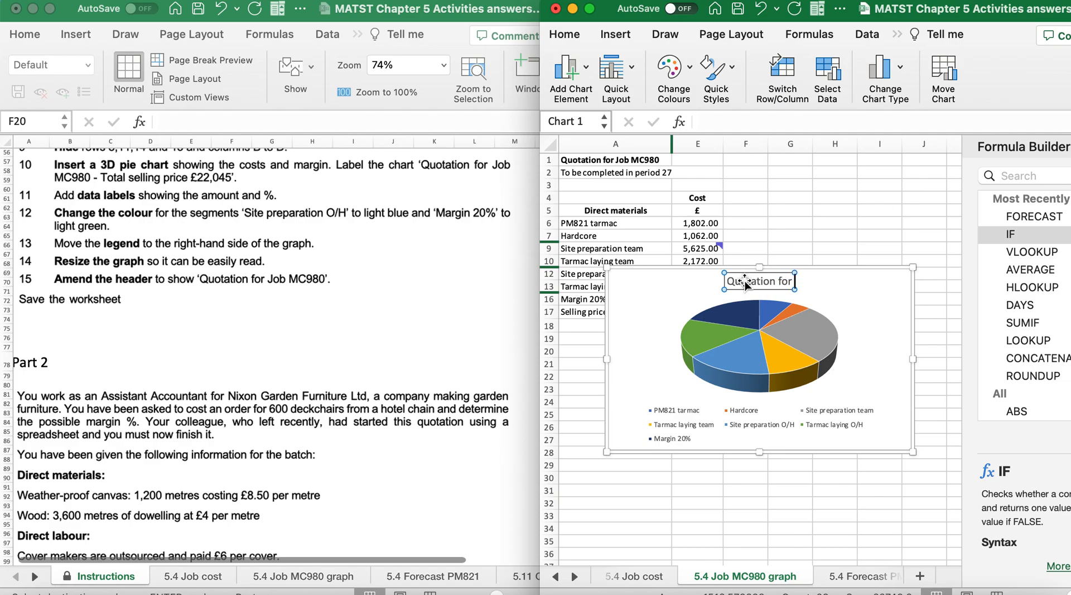
text( Job MC980 - To)
text(tal sell)
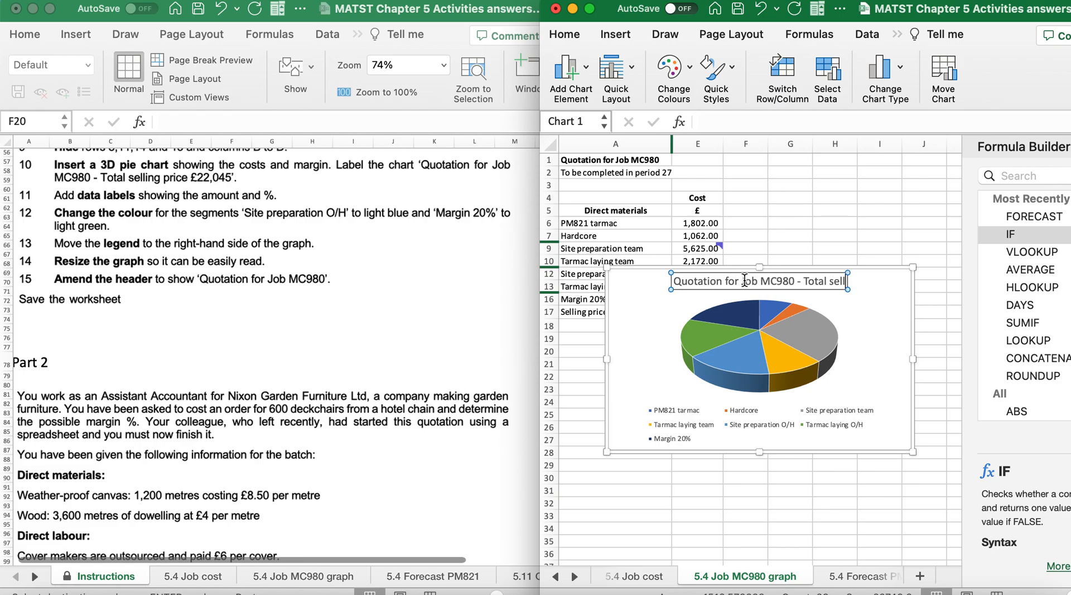
text(ing pr)
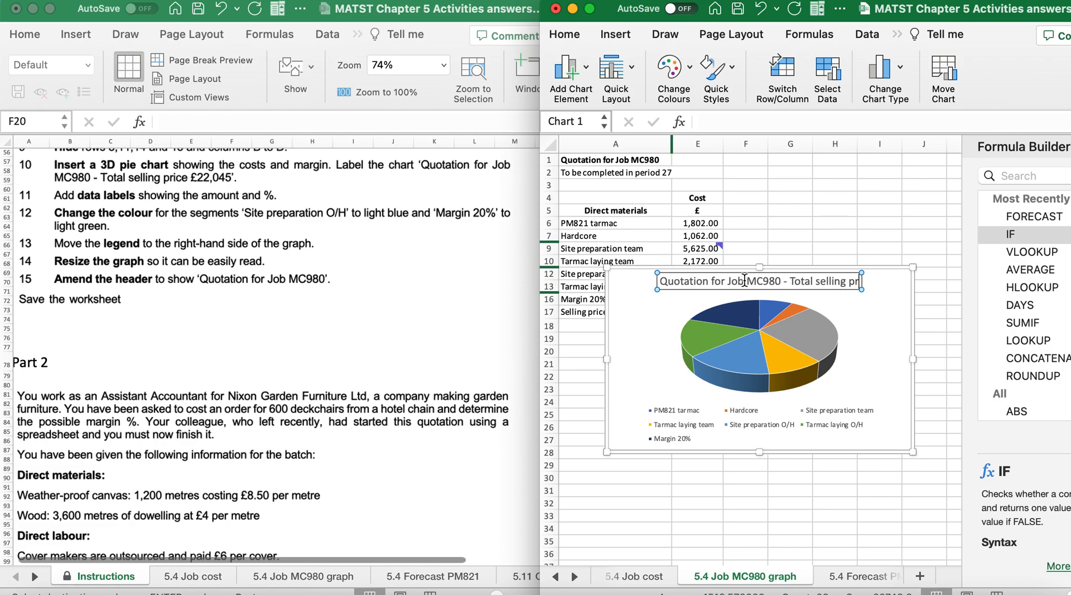
text(ice £22,045)
click(662, 372)
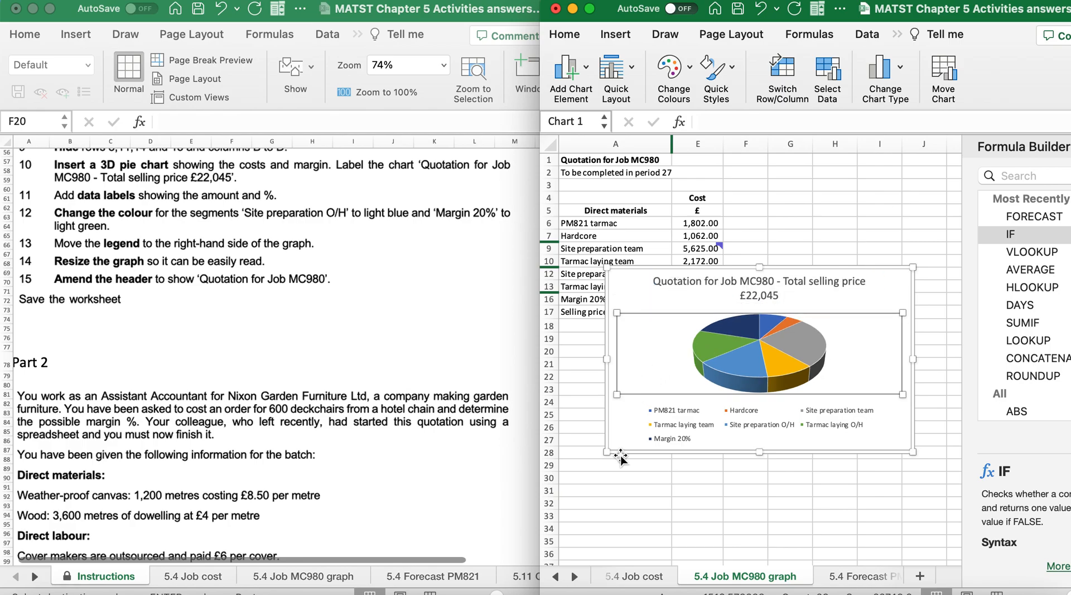
click(642, 465)
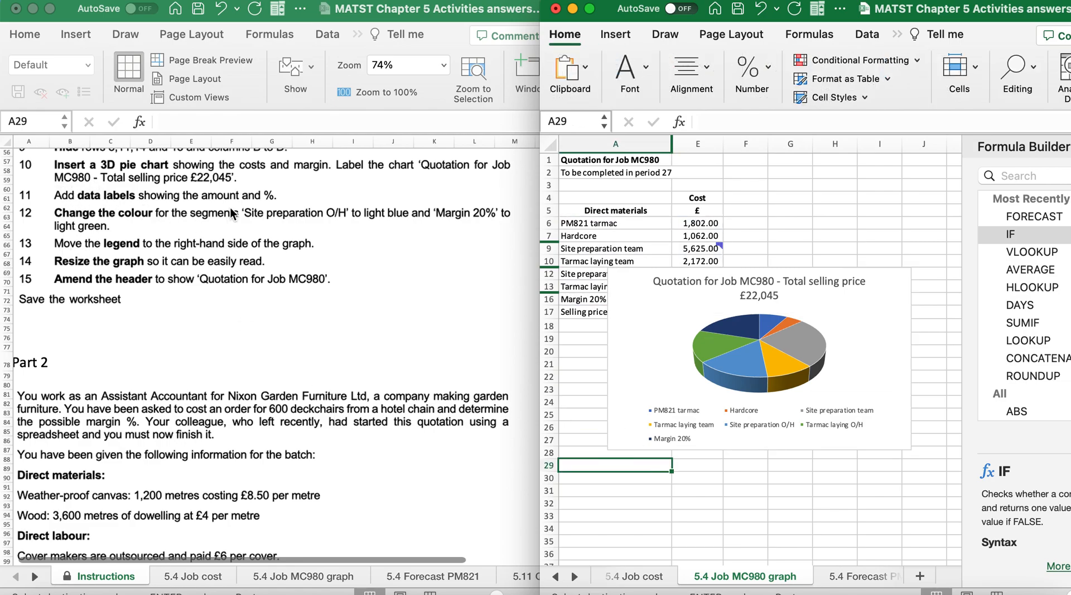
Add data labels to the pie chart showing value and percentage, positioned at Inside End.
click(647, 338)
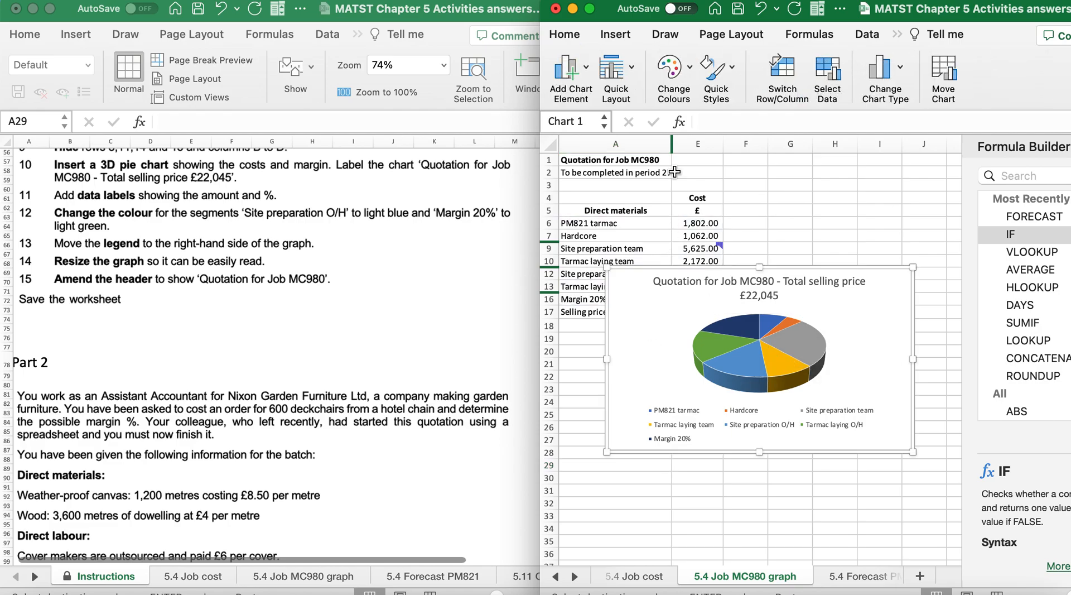
click(585, 71)
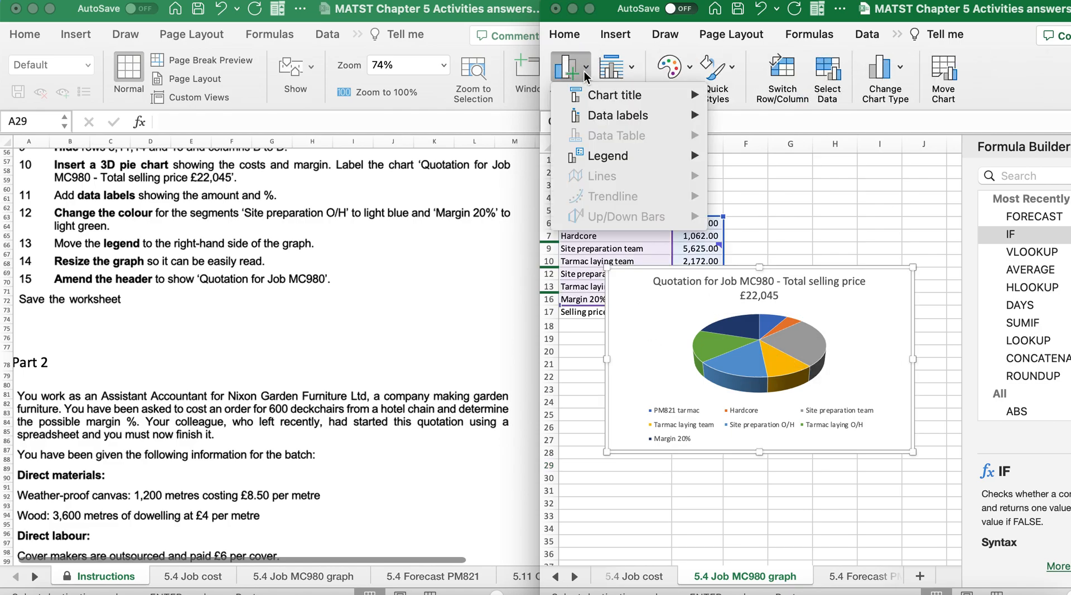
mouse_move(594, 117)
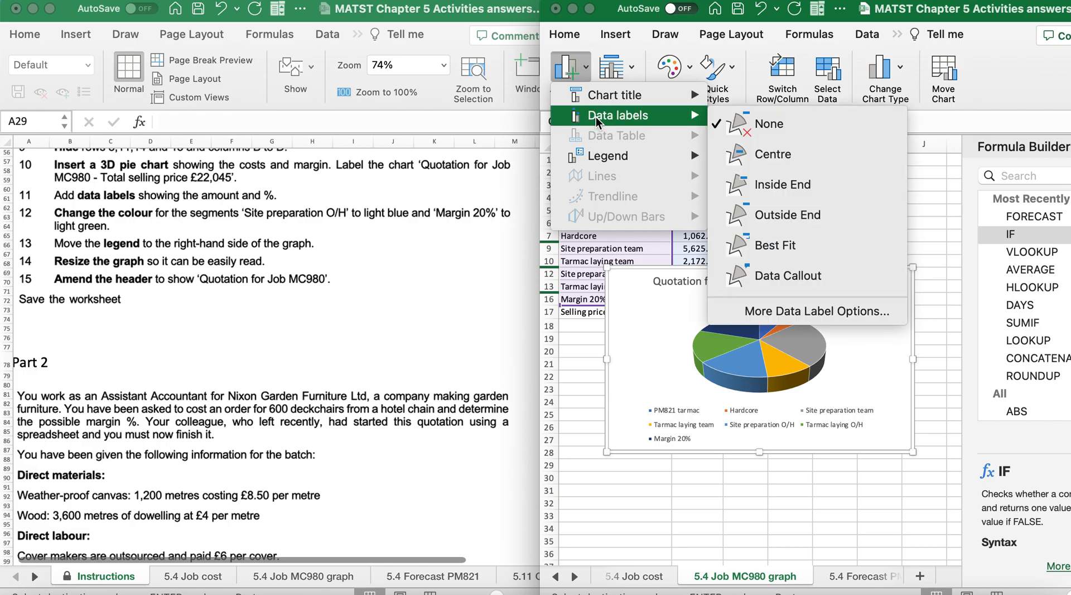
click(793, 308)
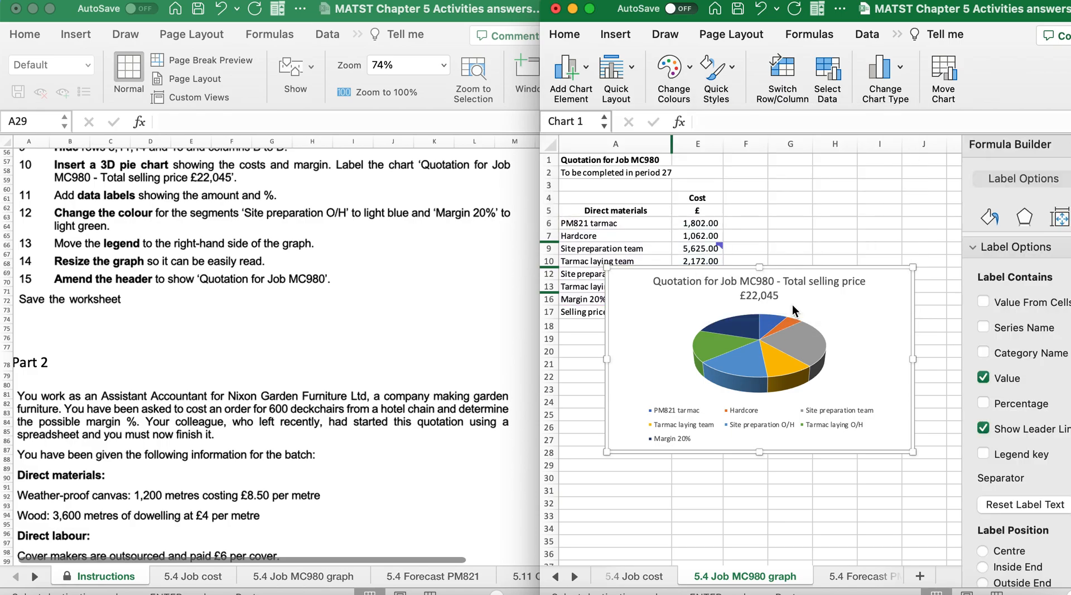
click(983, 403)
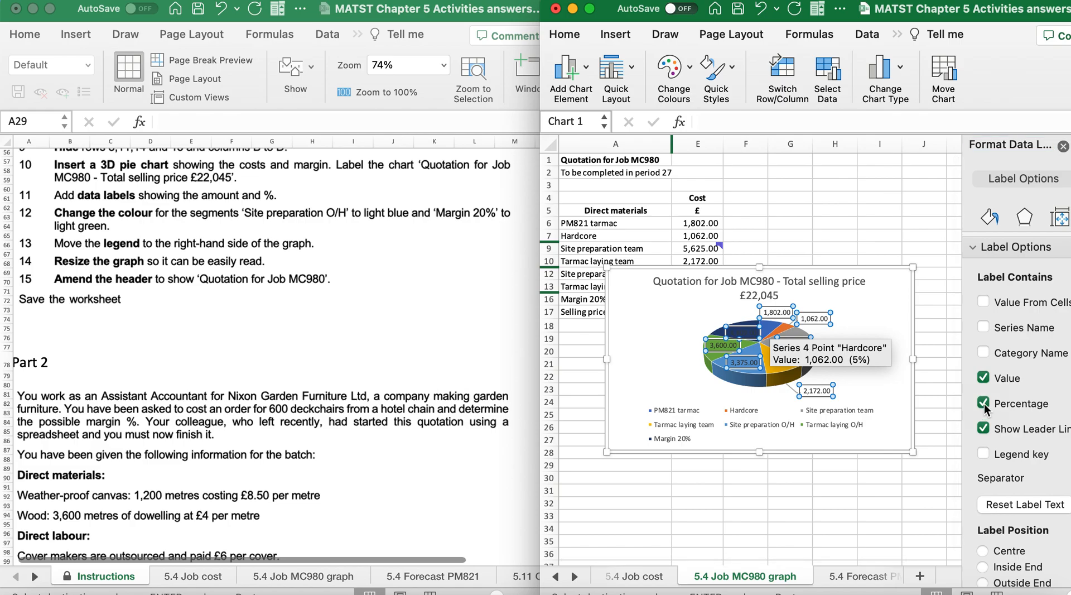
click(982, 567)
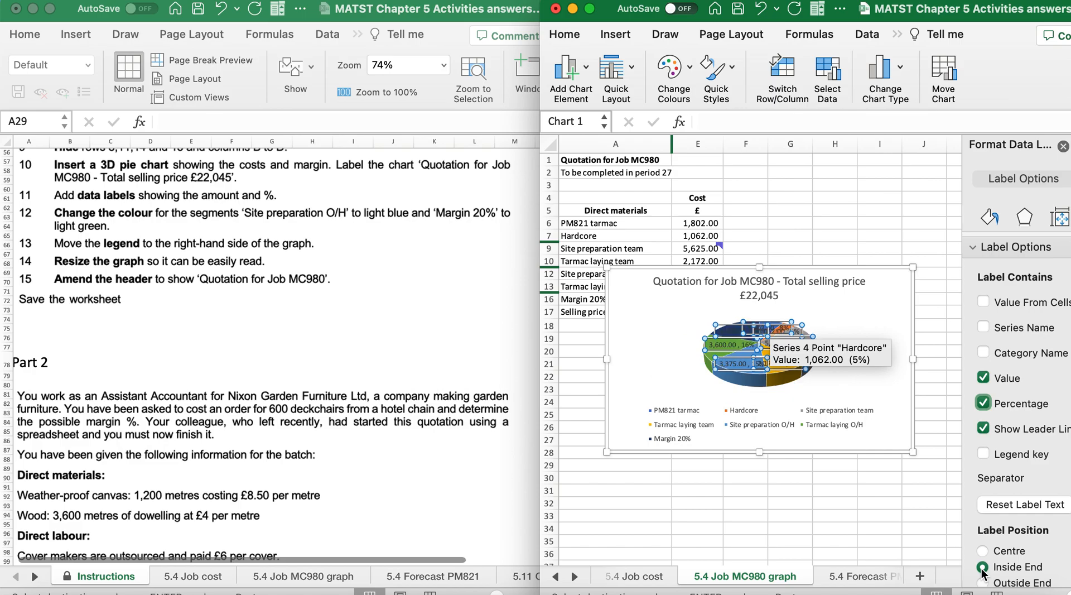
click(640, 334)
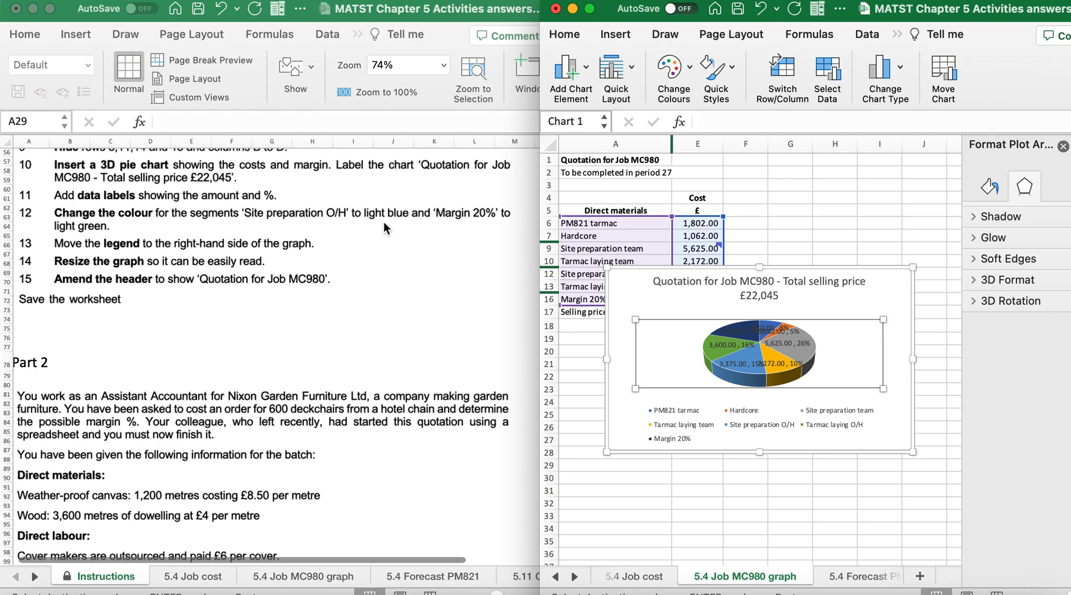
Expand the answers workbook to full screen and close the Format Plot Area and Formula Builder panes.
click(591, 10)
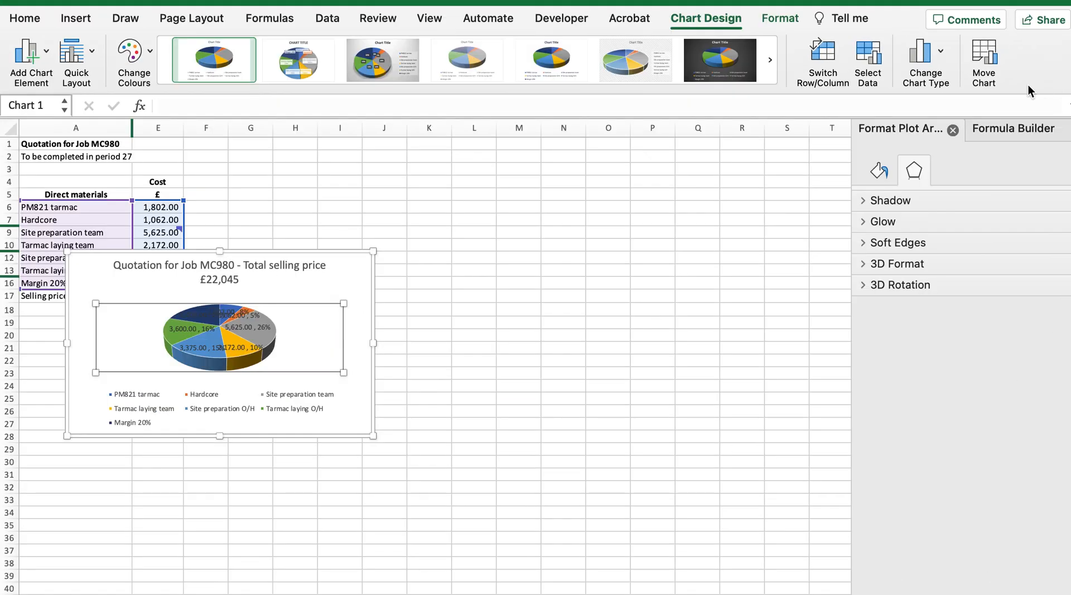
click(953, 130)
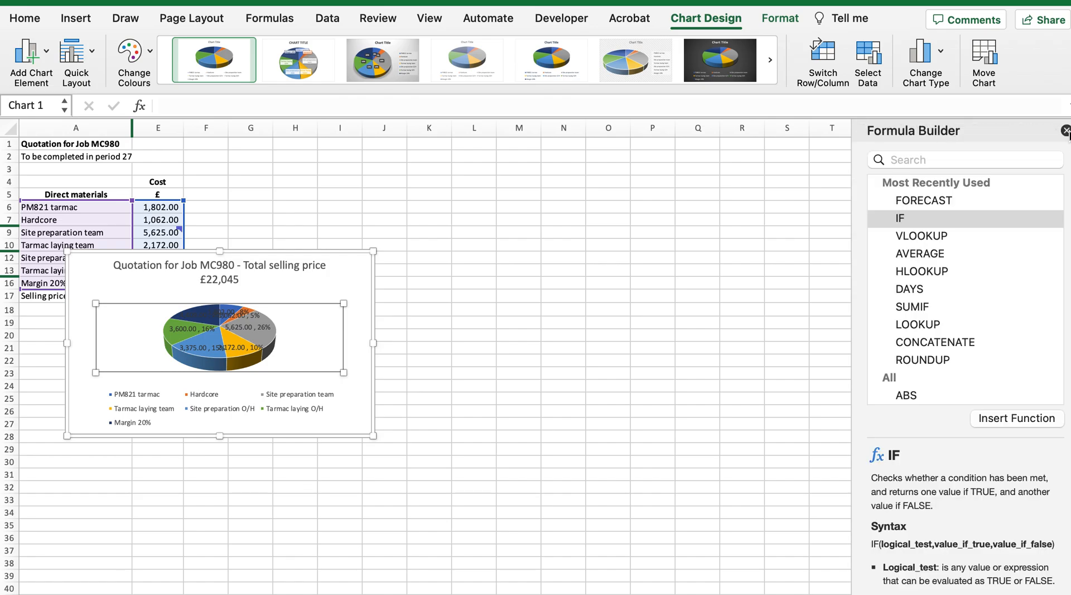
click(1065, 131)
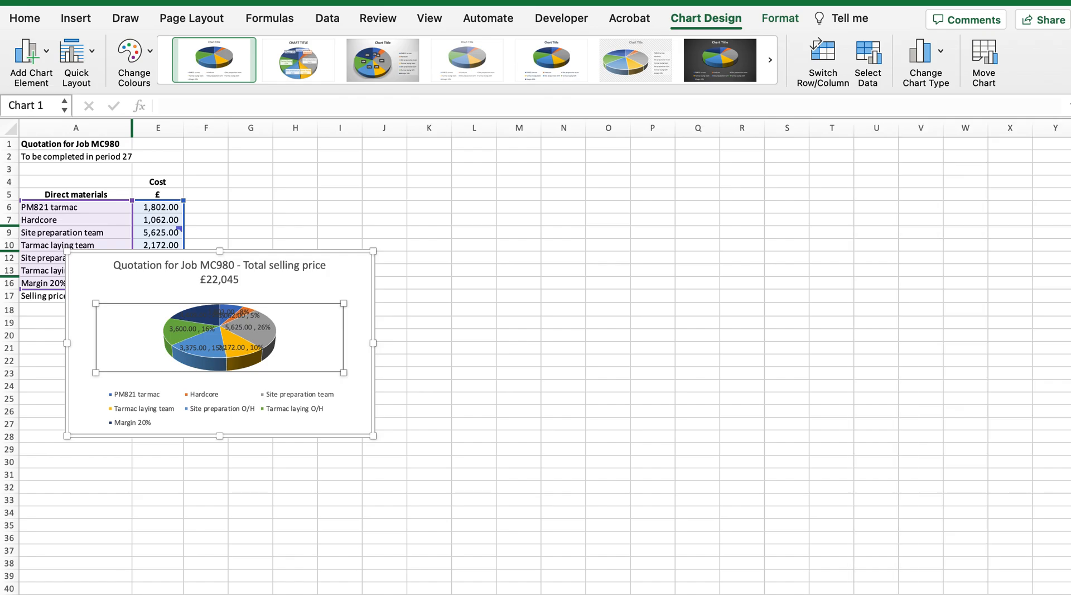
Move the pie chart clear of the cost table to start at column F and enlarge it to reach column M and row 30.
scroll(624, 498, up, 5)
scroll(624, 499, down, 4)
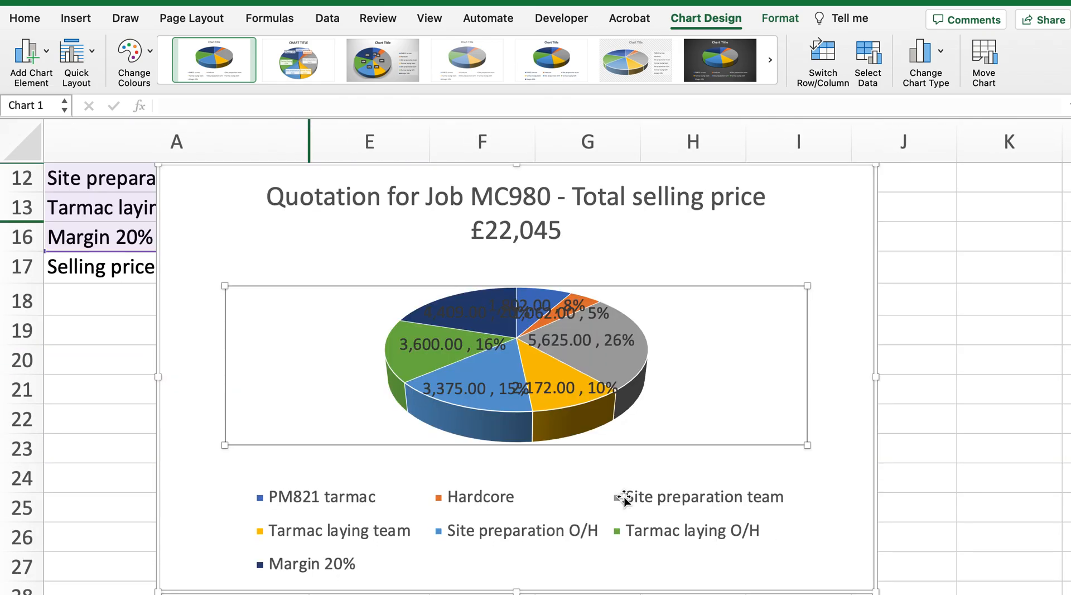
drag(191, 239, 479, 235)
scroll(479, 237, right, 6)
scroll(479, 237, down, 3)
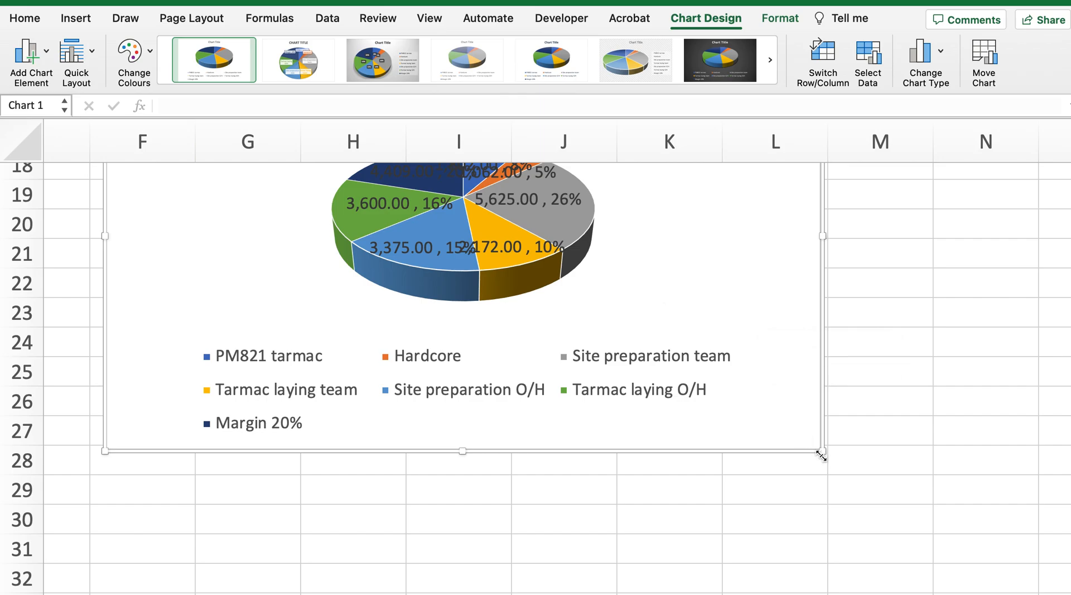
drag(929, 533, 929, 533)
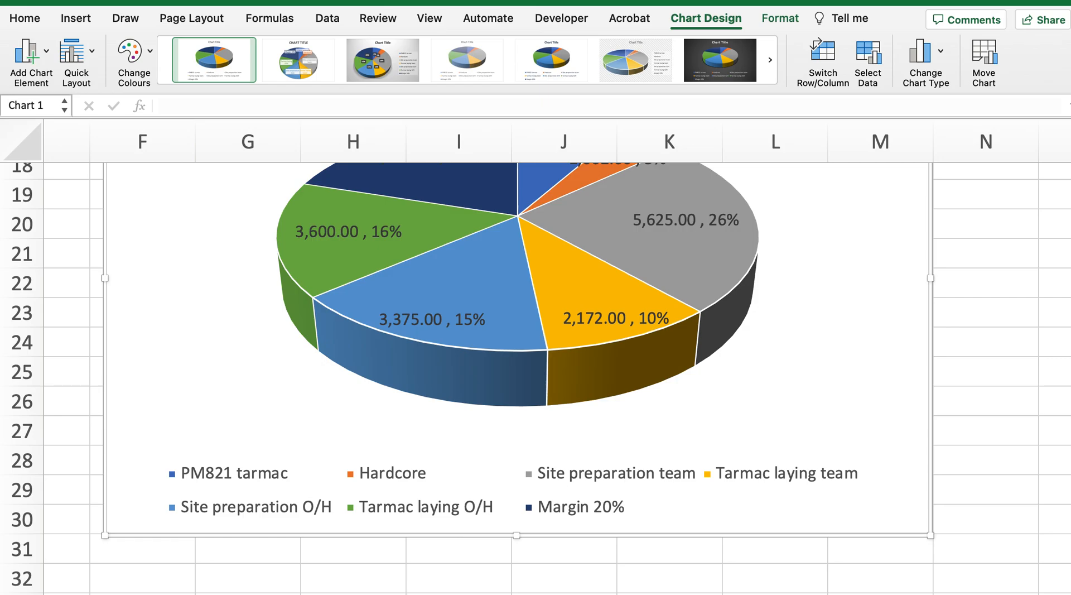
scroll(535, 357, down, 4)
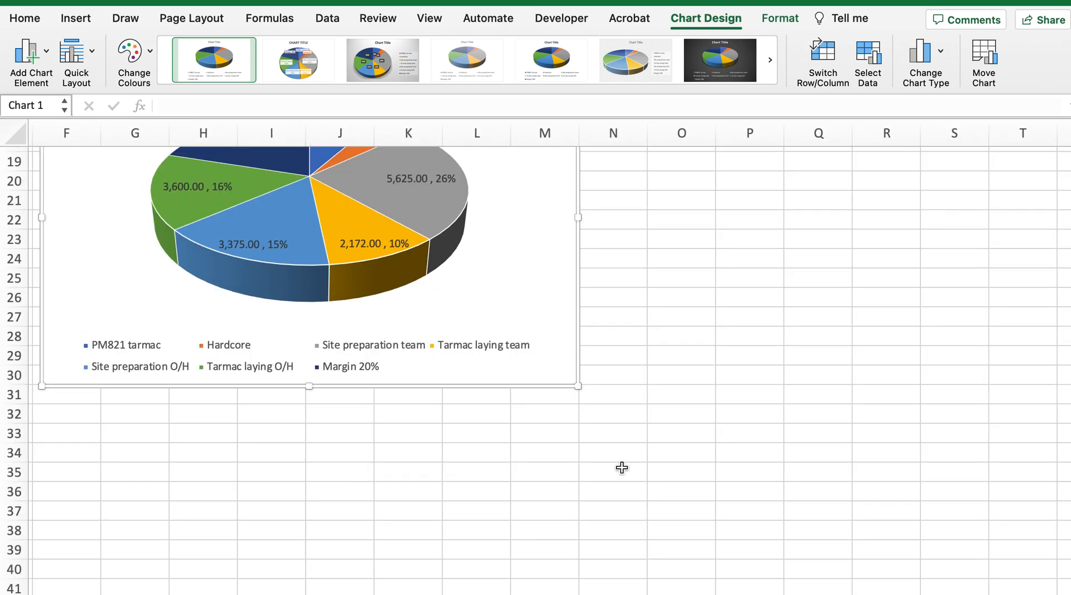
scroll(622, 468, left, 5)
scroll(622, 468, up, 2)
scroll(622, 467, right, 2)
scroll(622, 467, up, 1)
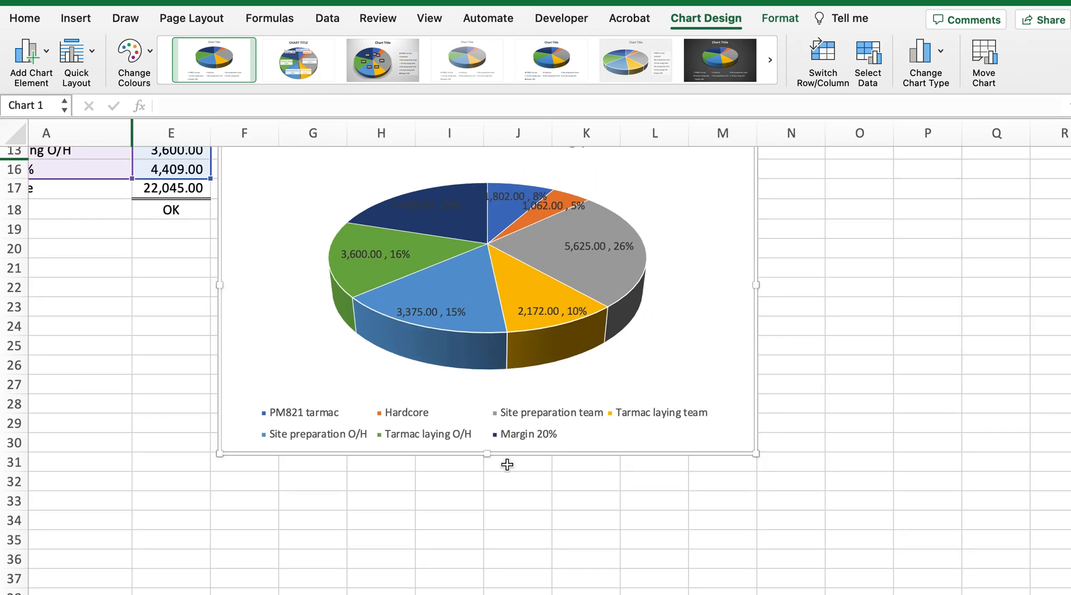
scroll(567, 485, left, 2)
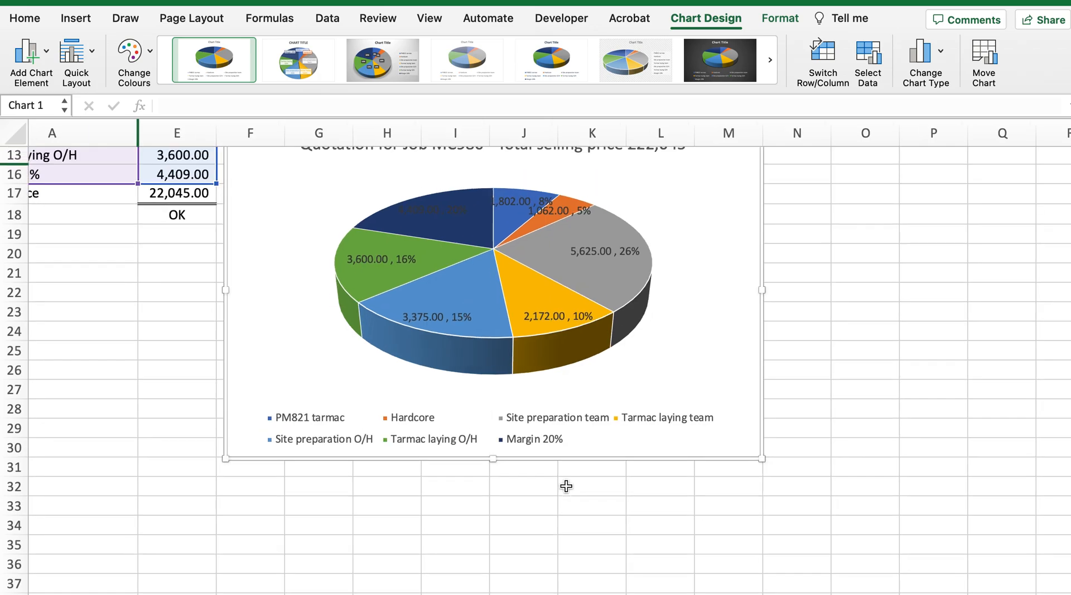
scroll(567, 486, up, 3)
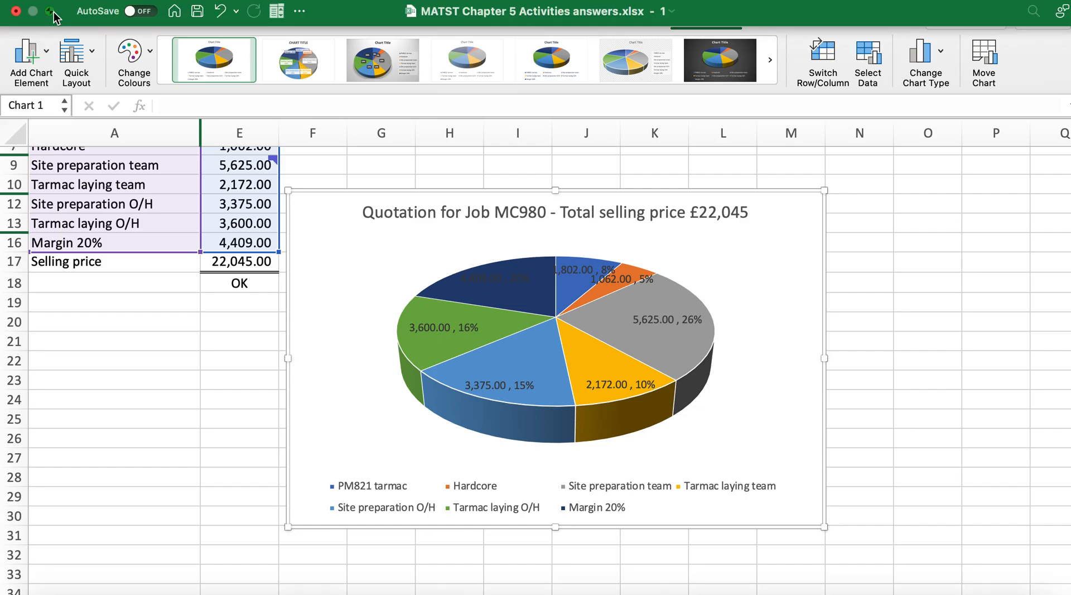
Take the answers workbook out of full screen to sit beside the instructions, with the enlarged pie chart in view.
click(51, 11)
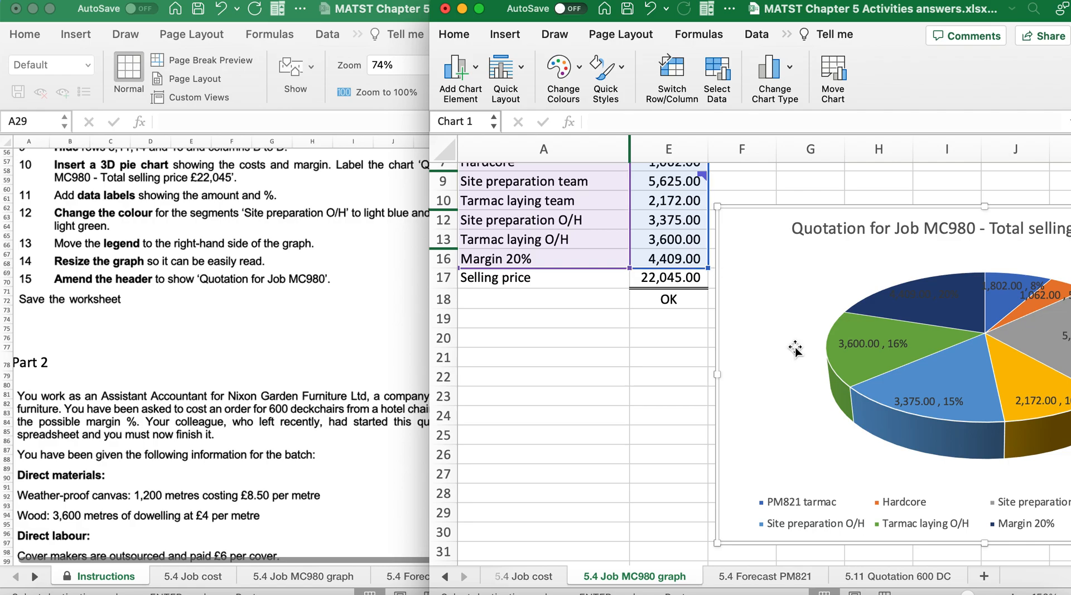
mouse_move(797, 351)
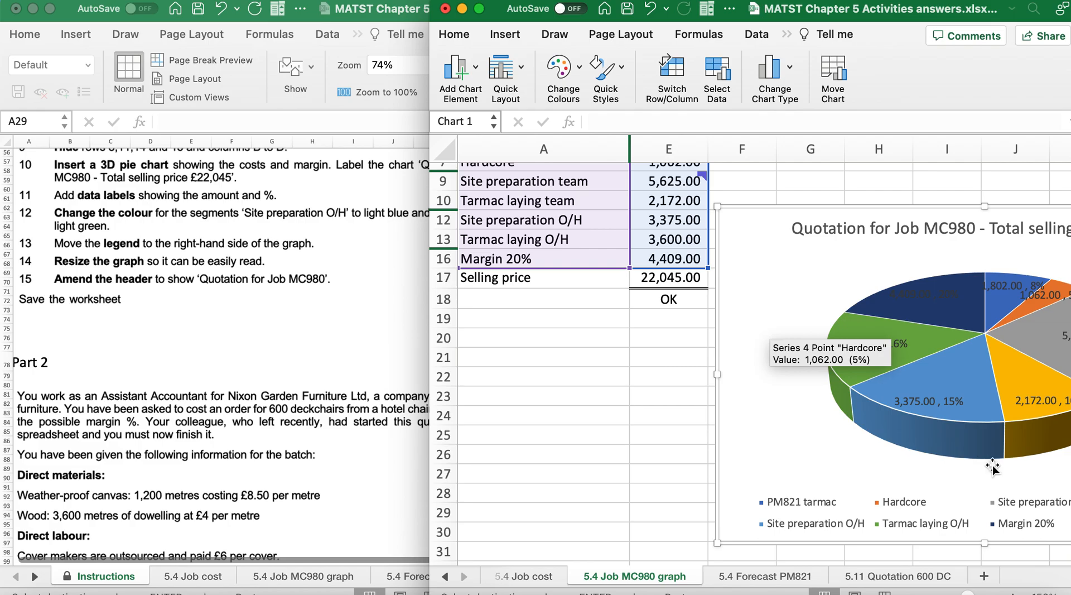
scroll(973, 494, right, 5)
scroll(973, 494, down, 2)
scroll(977, 491, down, 1)
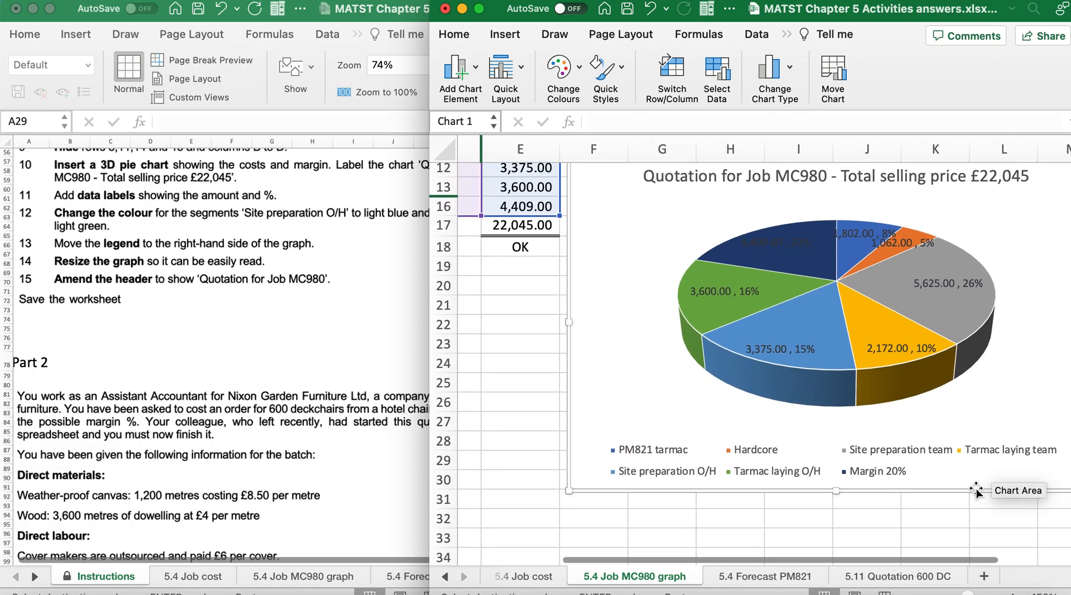
click(788, 345)
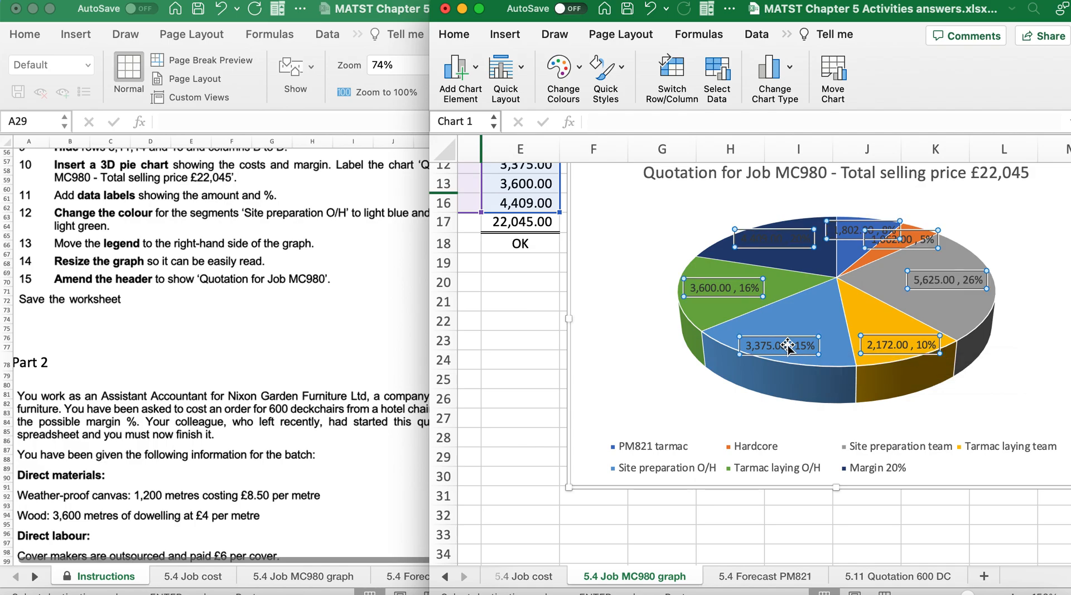
click(809, 388)
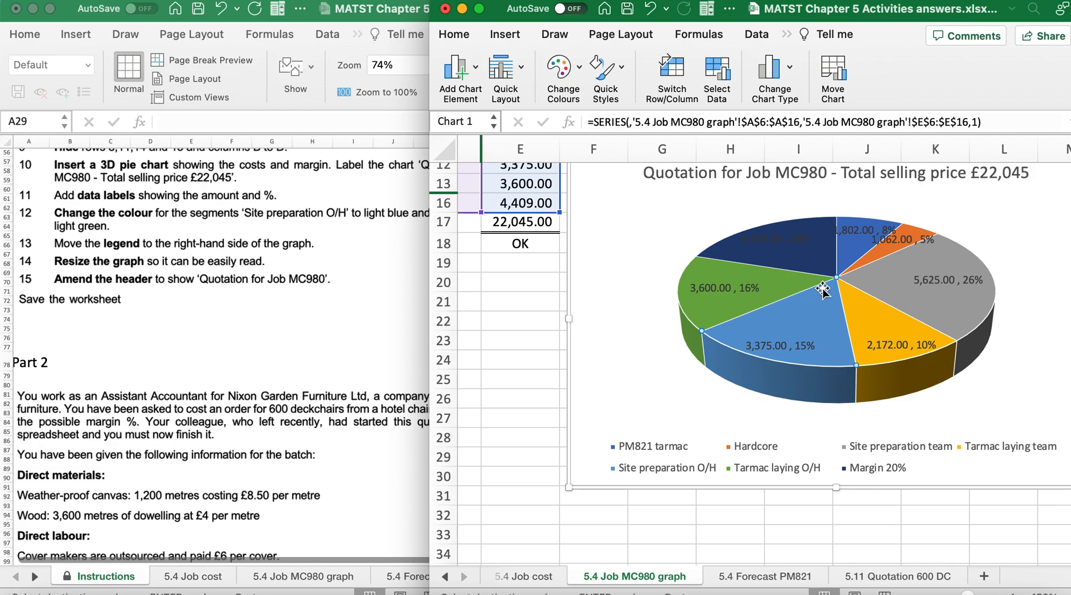
right_click(807, 327)
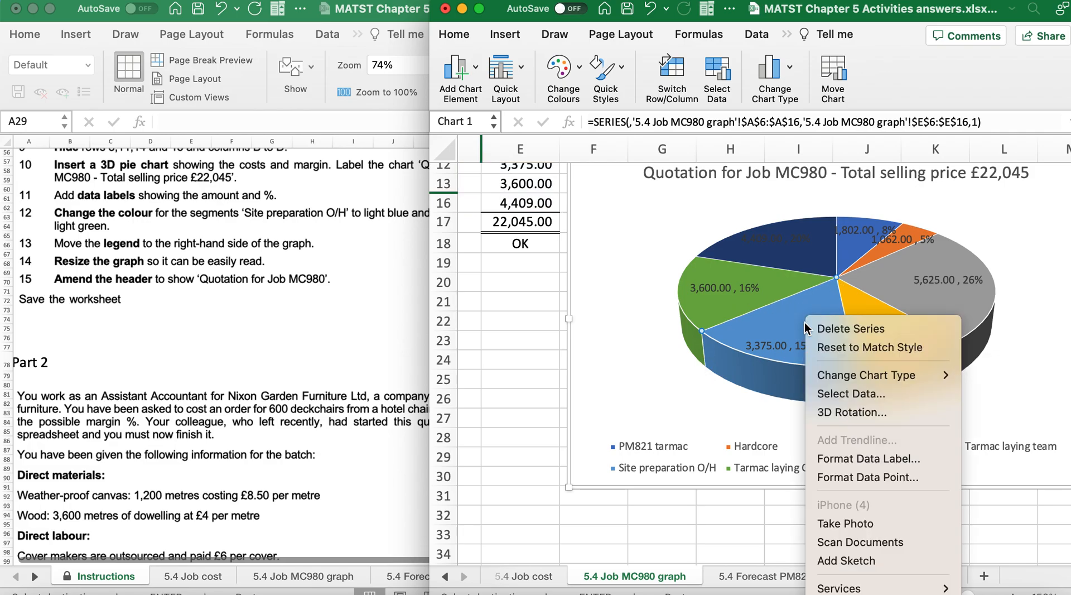
mouse_move(810, 382)
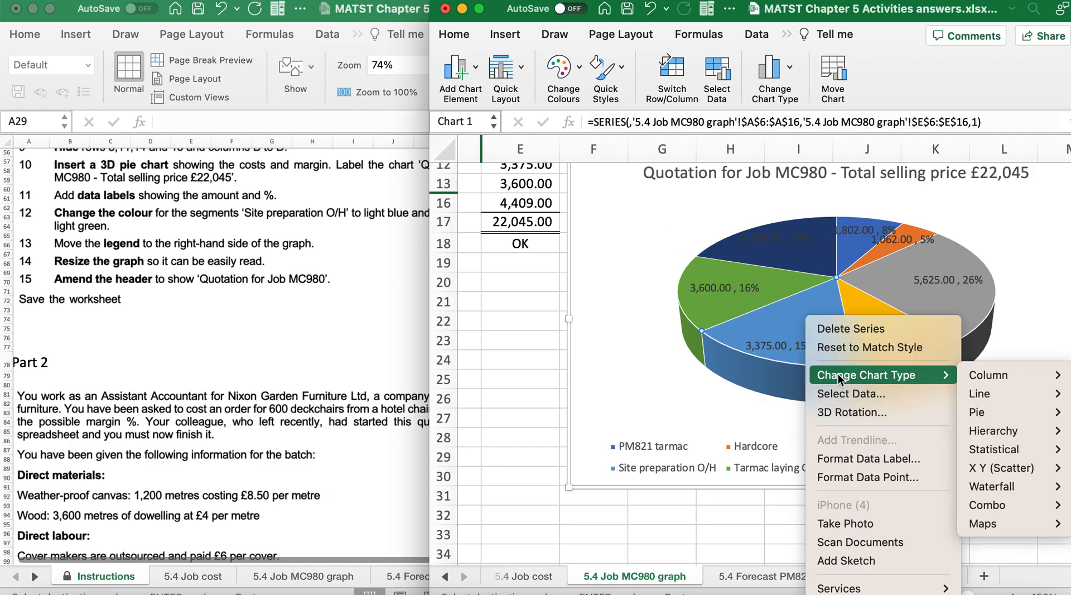
click(768, 348)
right_click(768, 348)
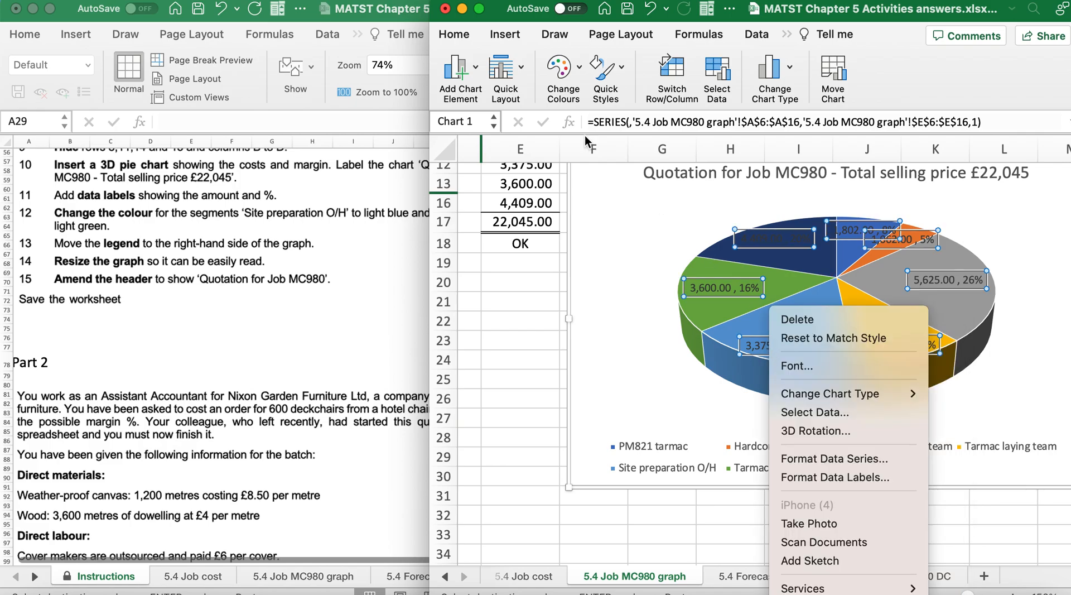
click(614, 72)
click(617, 71)
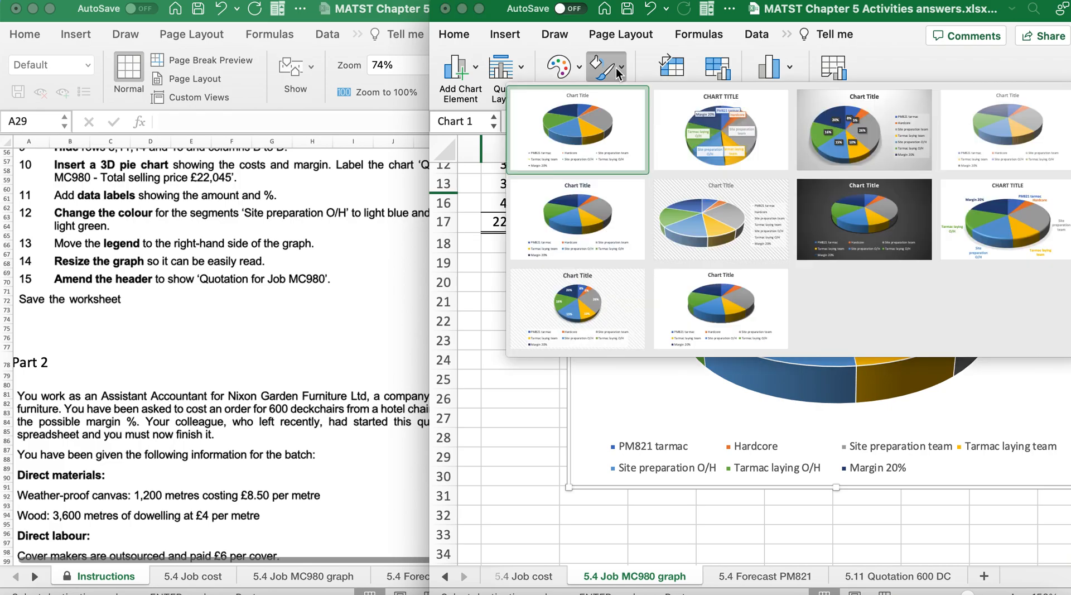
click(616, 68)
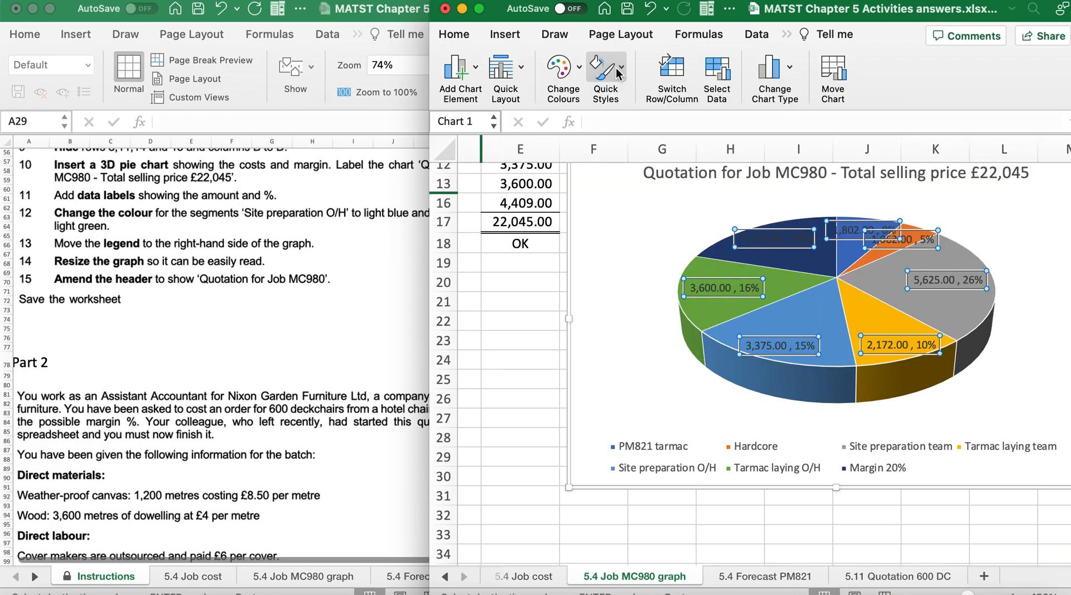
click(579, 72)
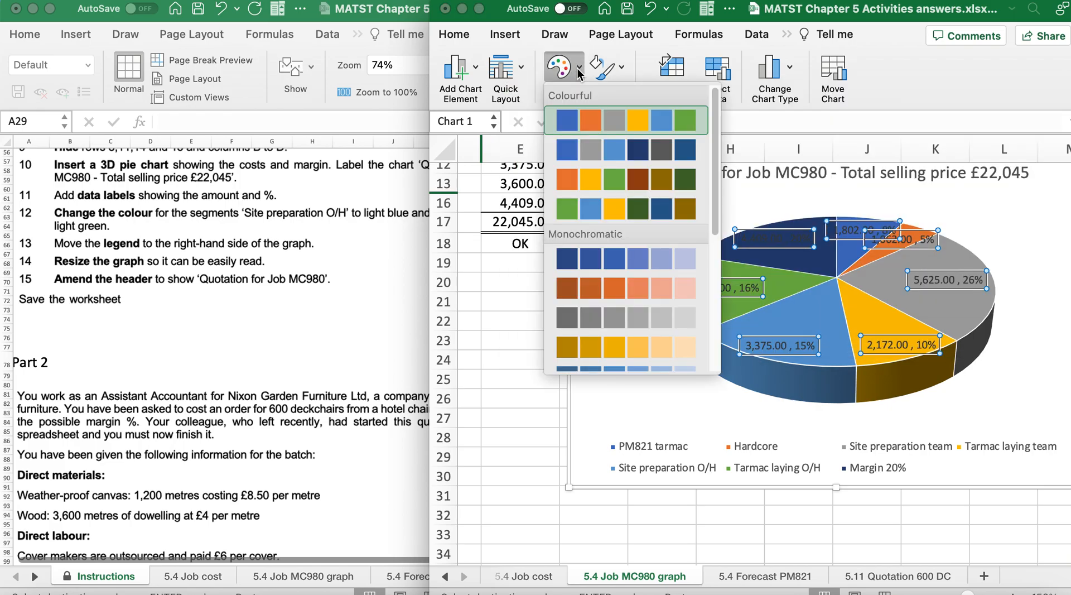
click(461, 32)
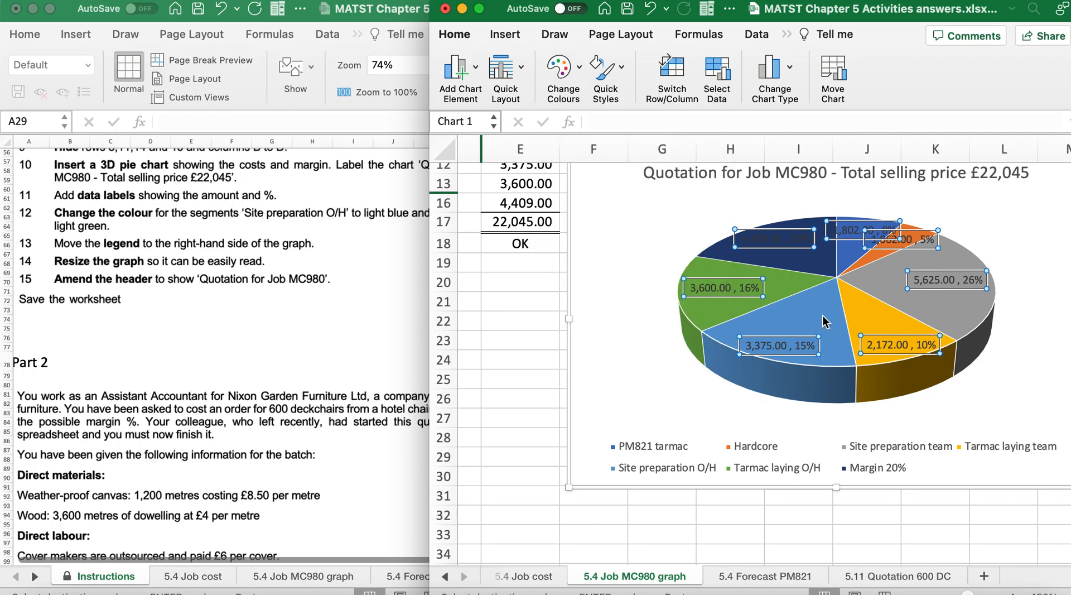
click(634, 359)
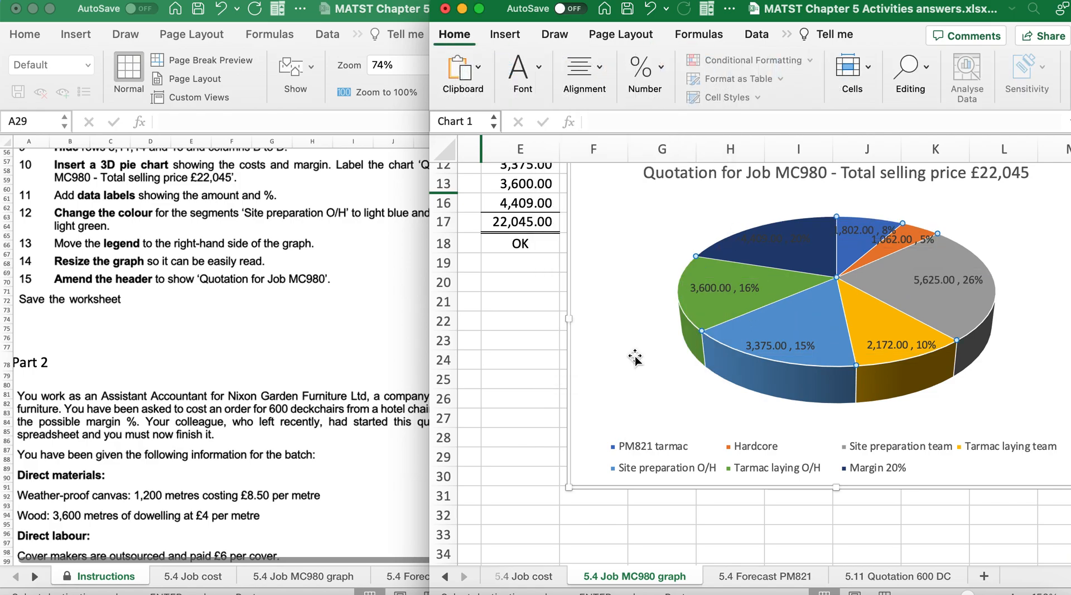
click(814, 307)
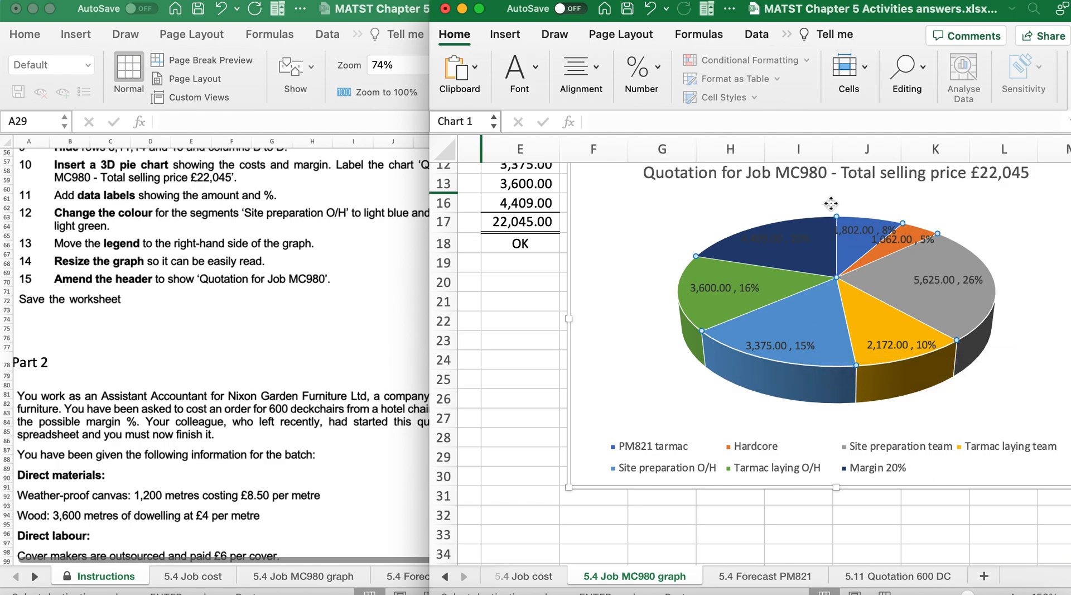
Fill only the 'Site preparation O/H' segment of the pie chart with a solid light blue theme colour.
double_click(797, 346)
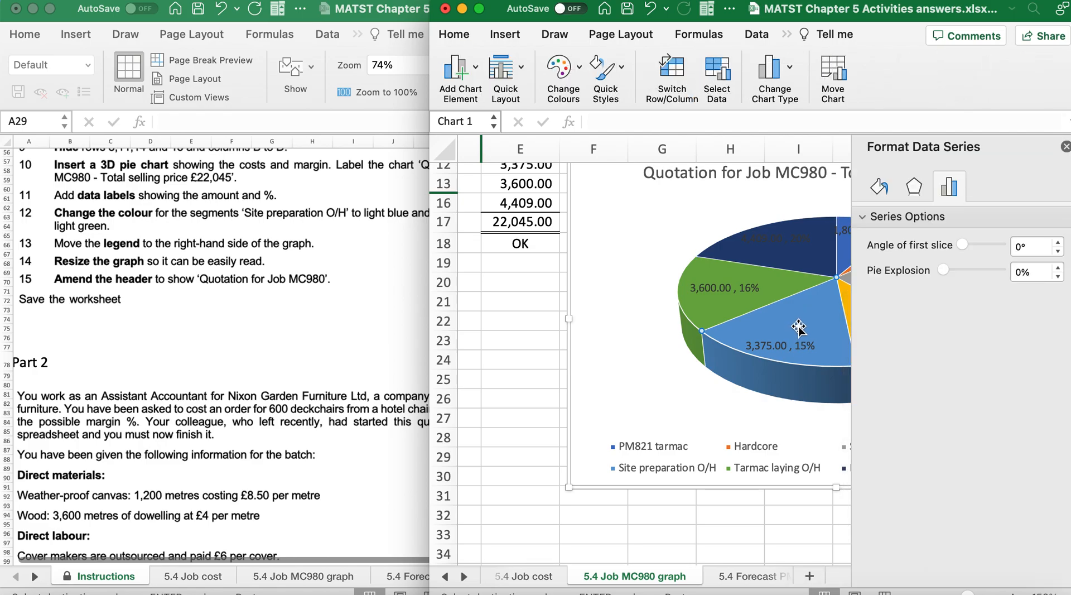
click(799, 329)
scroll(799, 330, right, 2)
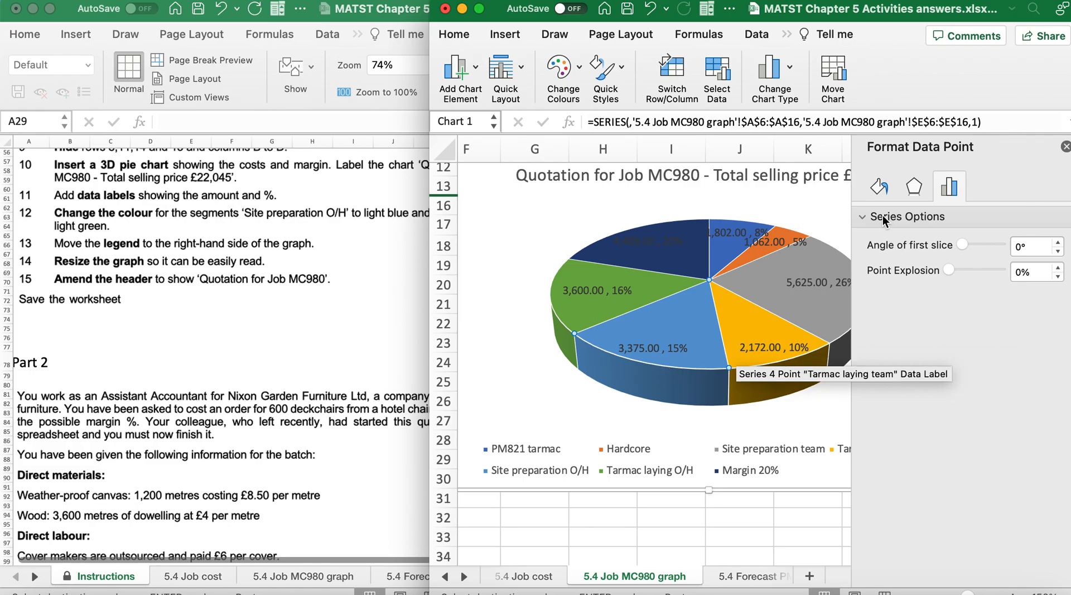
click(878, 190)
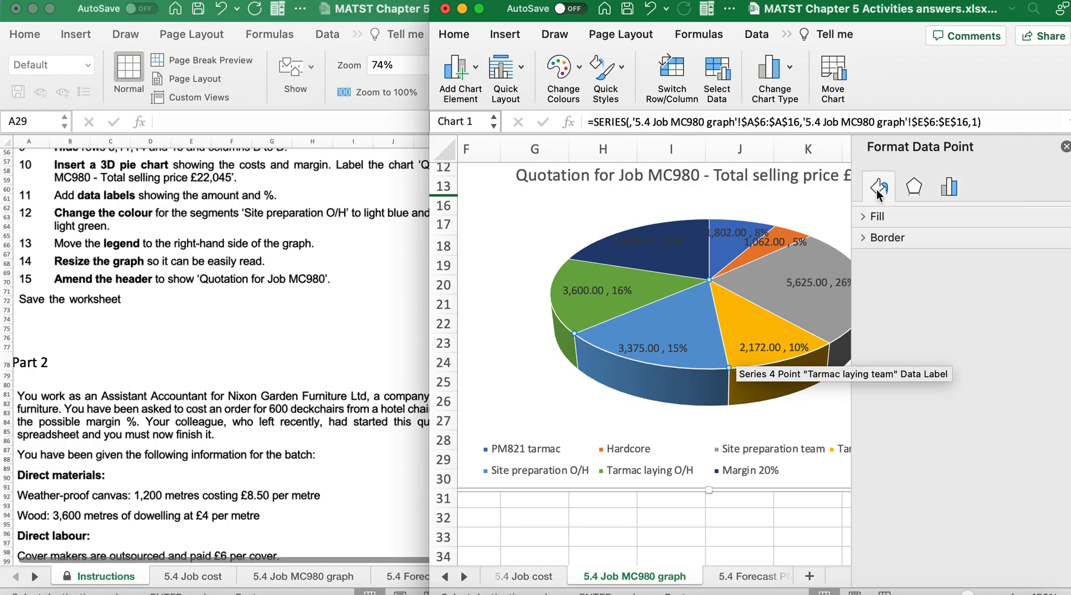
click(876, 217)
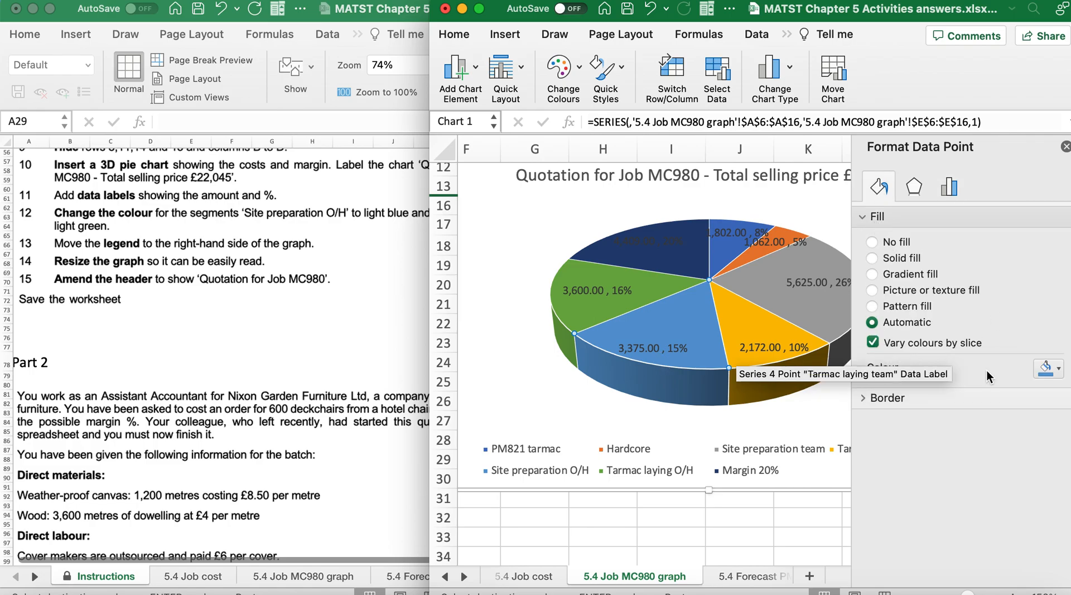
click(1060, 371)
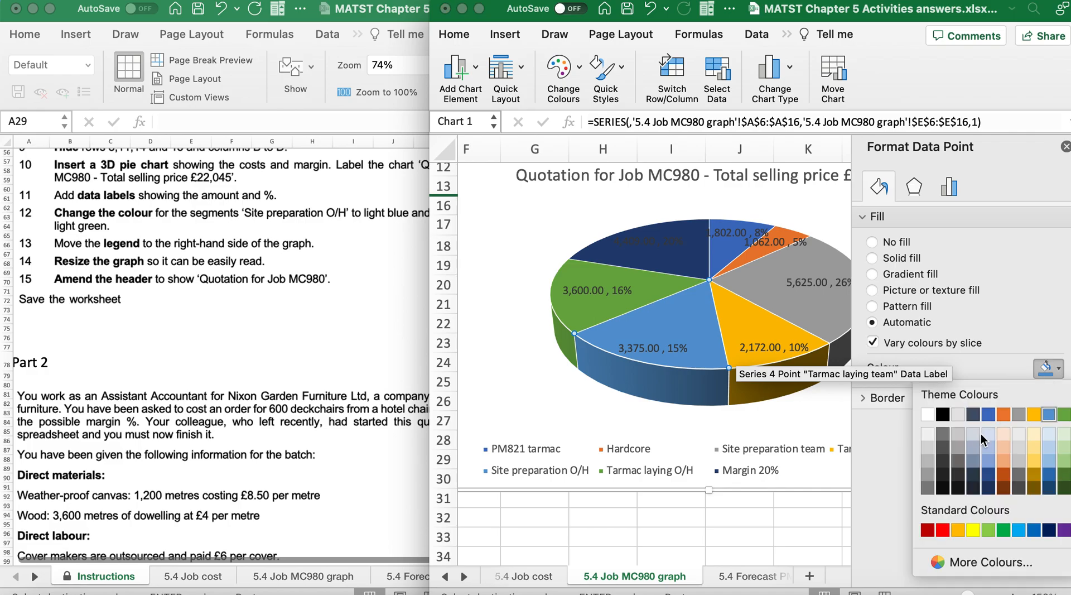
click(988, 444)
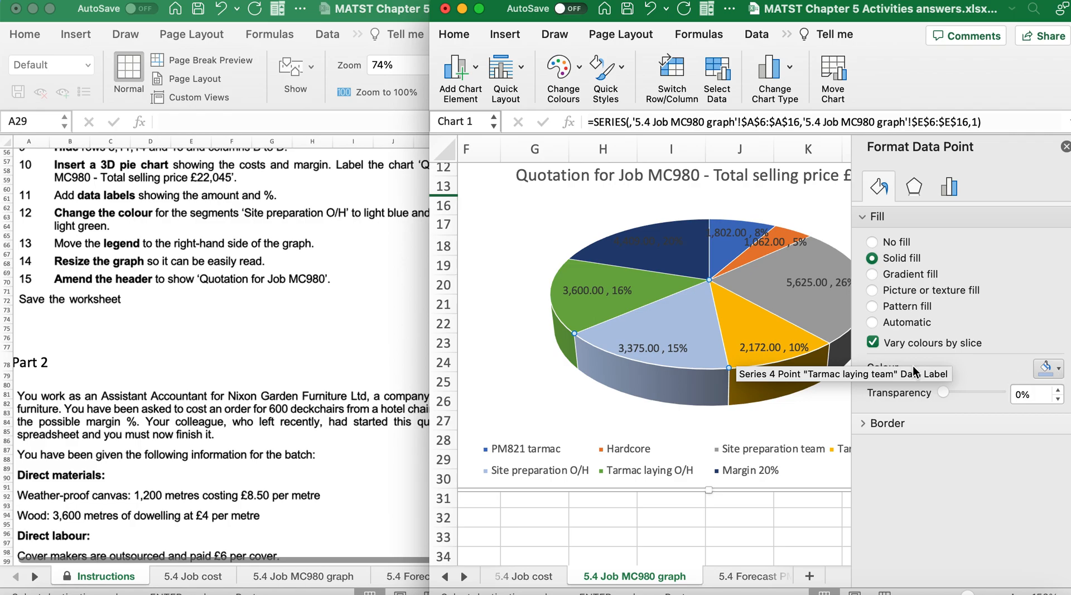
click(549, 390)
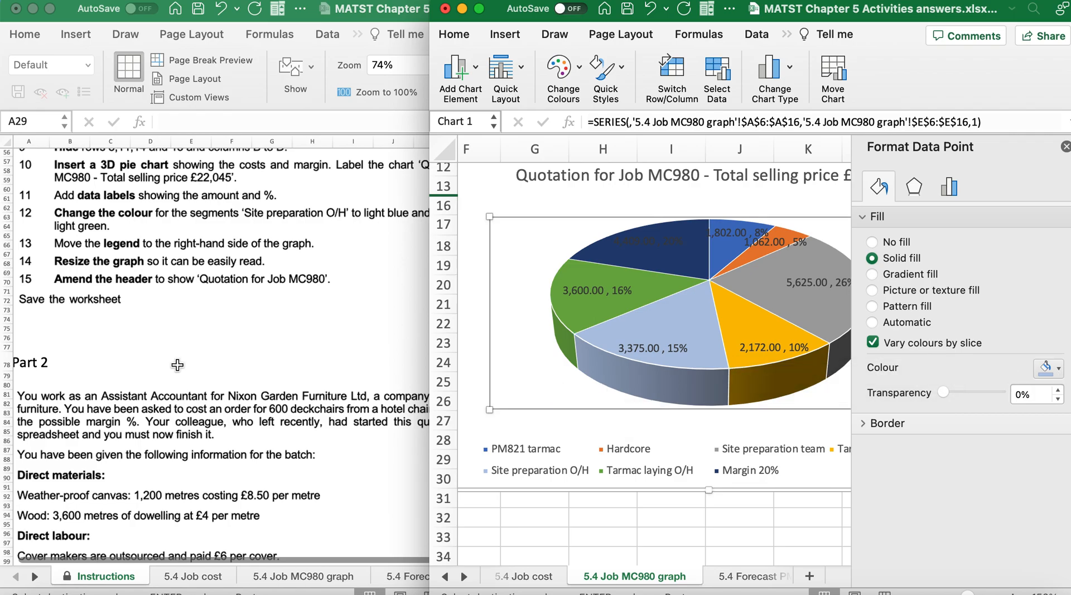
Check the colour instruction and fill only the 'Margin 20%' segment of the pie chart with a solid light green theme colour.
scroll(177, 364, up, 2)
scroll(177, 364, right, 3)
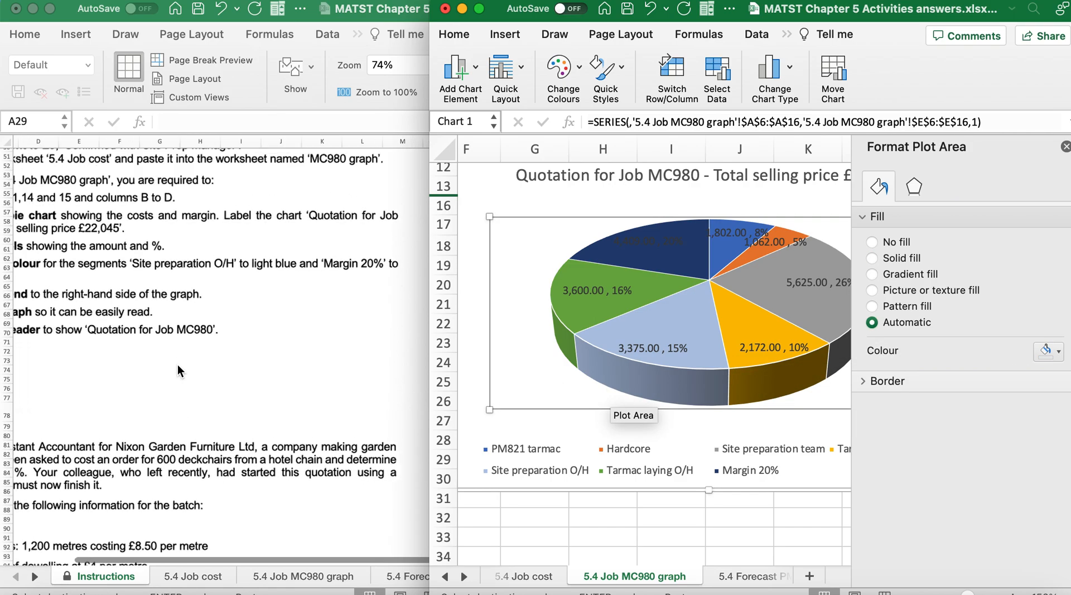
scroll(177, 364, down, 3)
scroll(177, 364, left, 2)
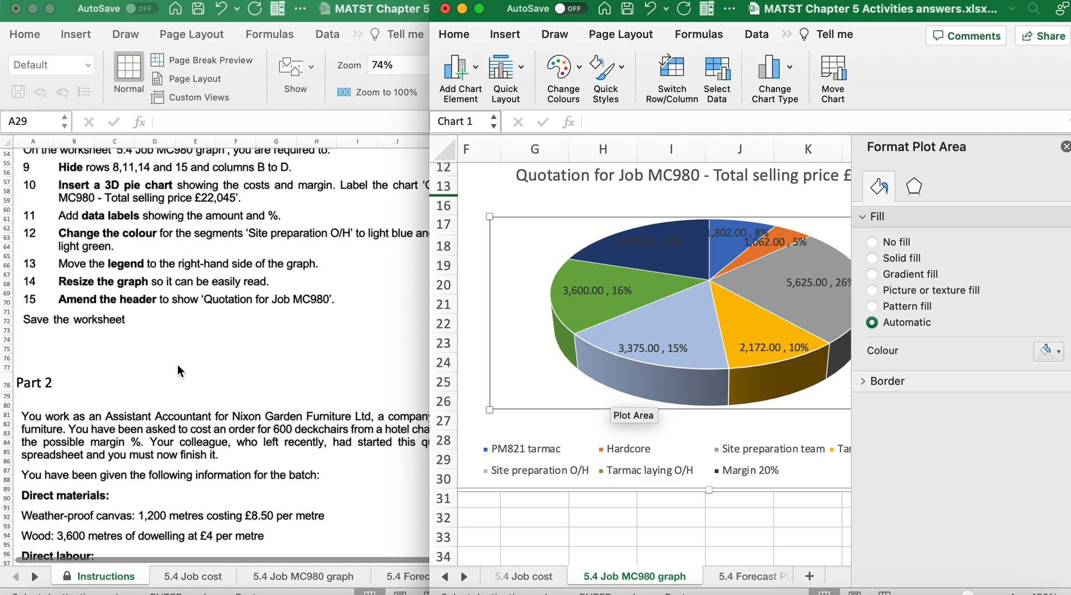
scroll(177, 364, up, 2)
scroll(178, 363, right, 2)
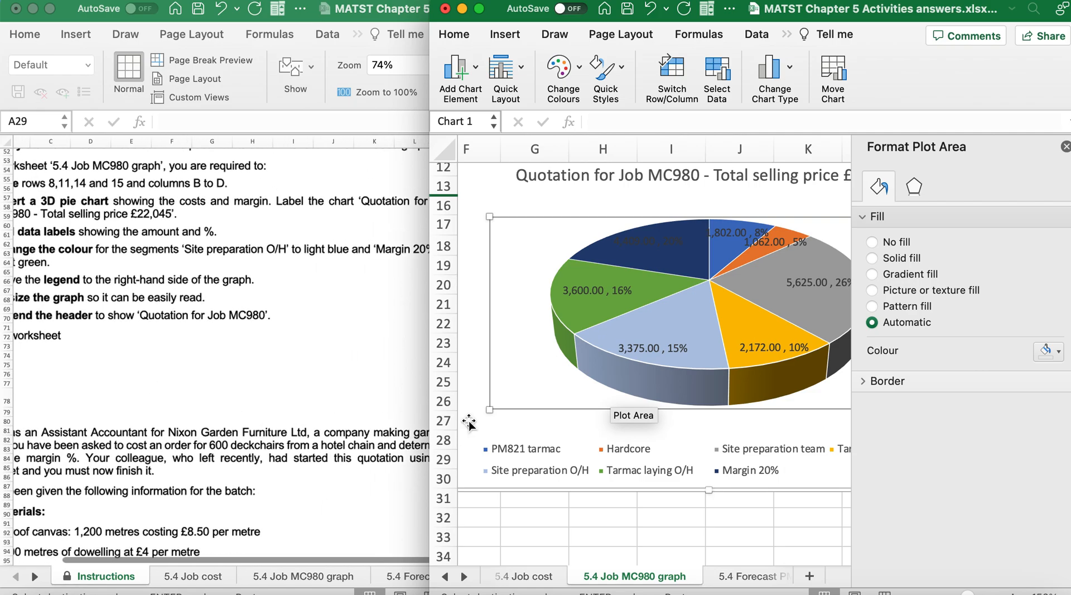
scroll(589, 430, down, 3)
scroll(589, 430, right, 1)
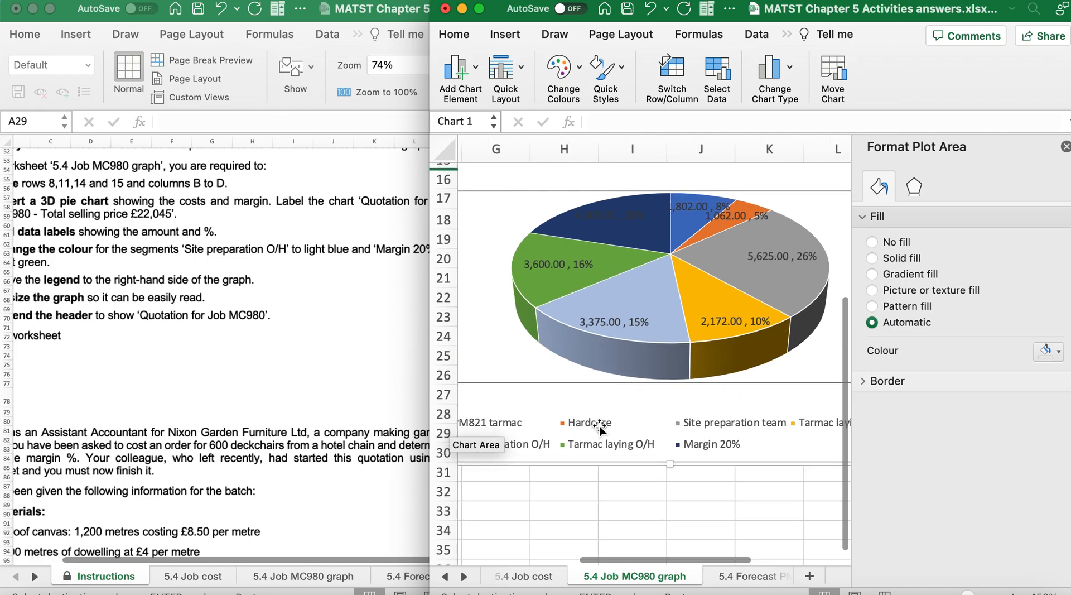
scroll(599, 426, up, 10)
scroll(600, 427, left, 5)
scroll(600, 427, right, 3)
scroll(600, 427, down, 8)
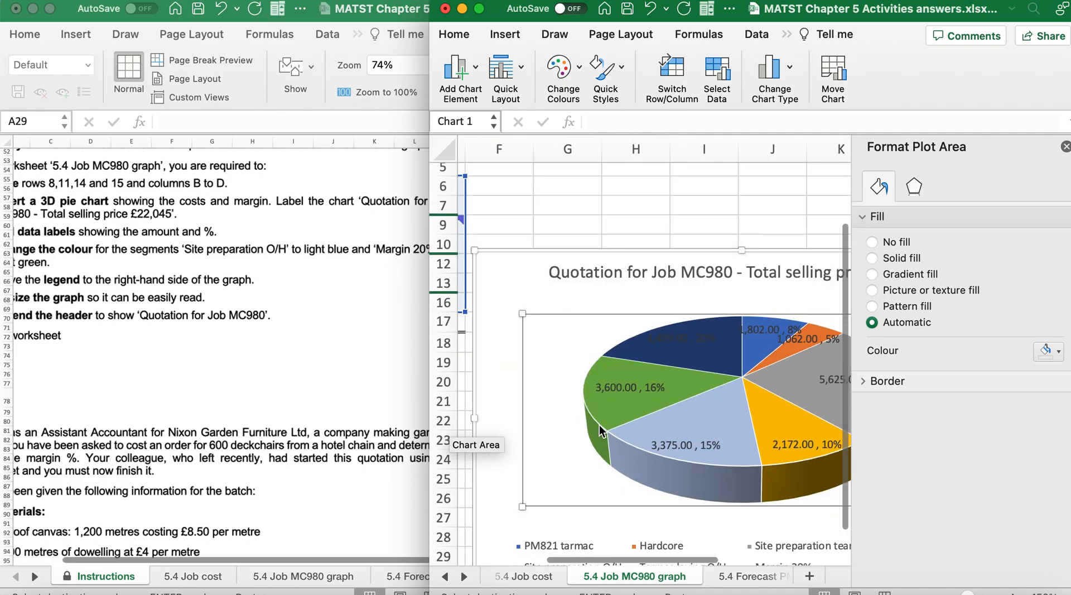
scroll(600, 426, right, 2)
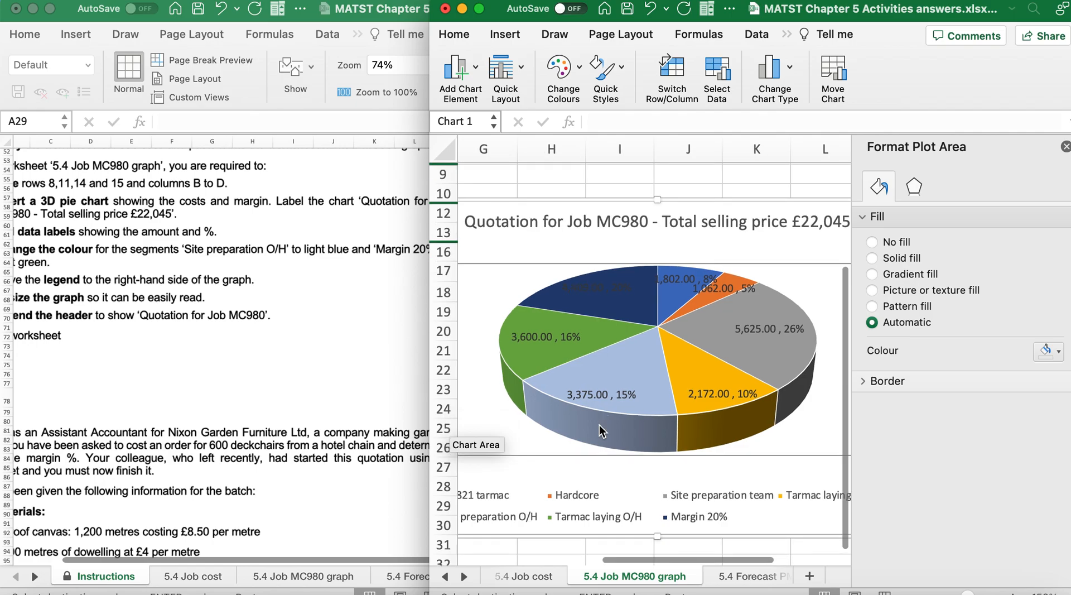
click(624, 300)
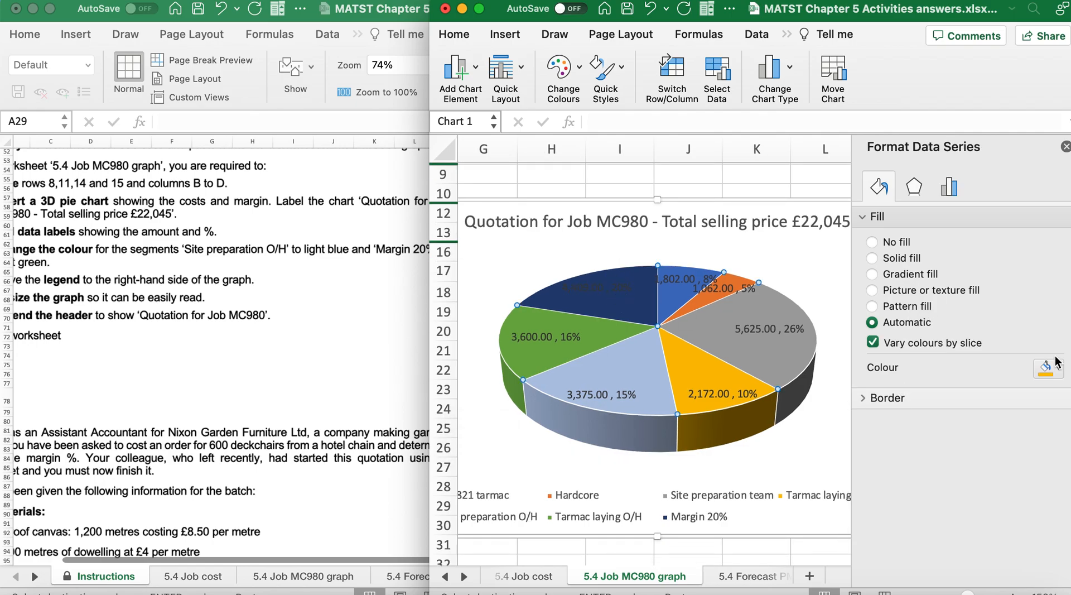
click(627, 311)
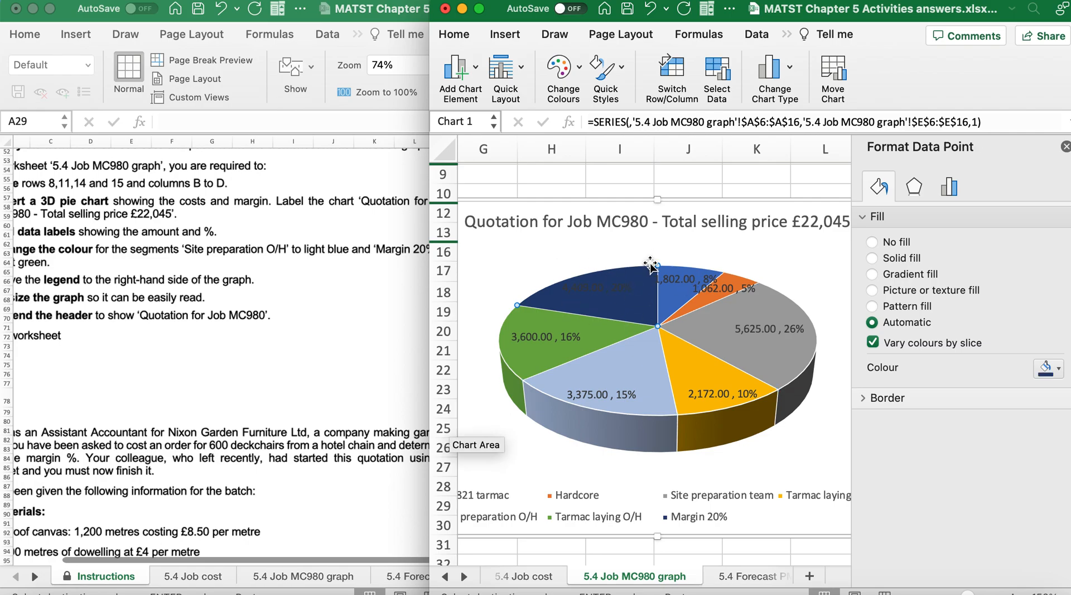
click(1058, 373)
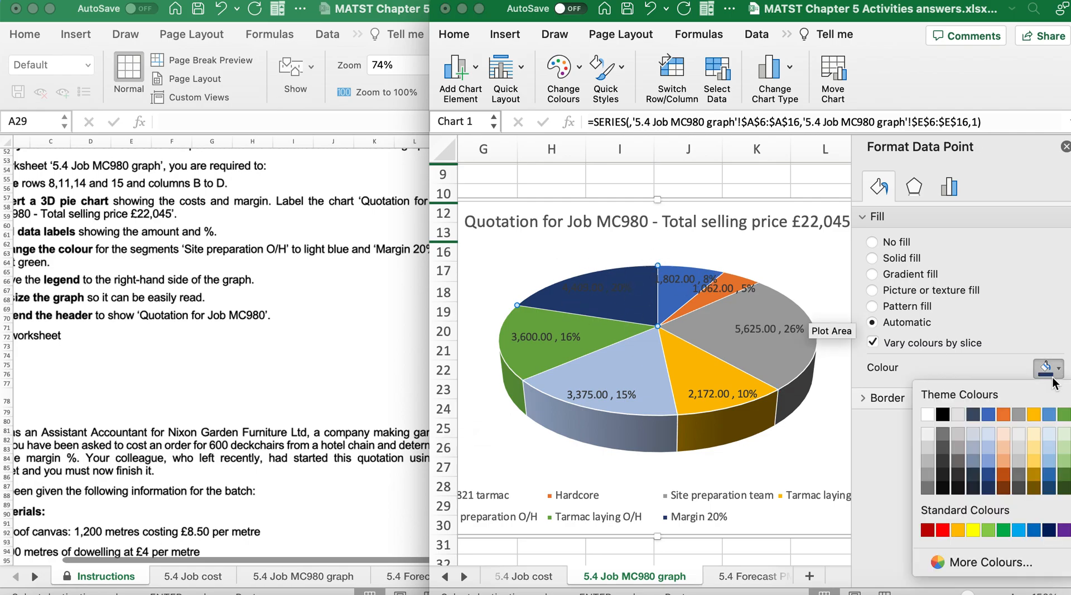
click(1063, 435)
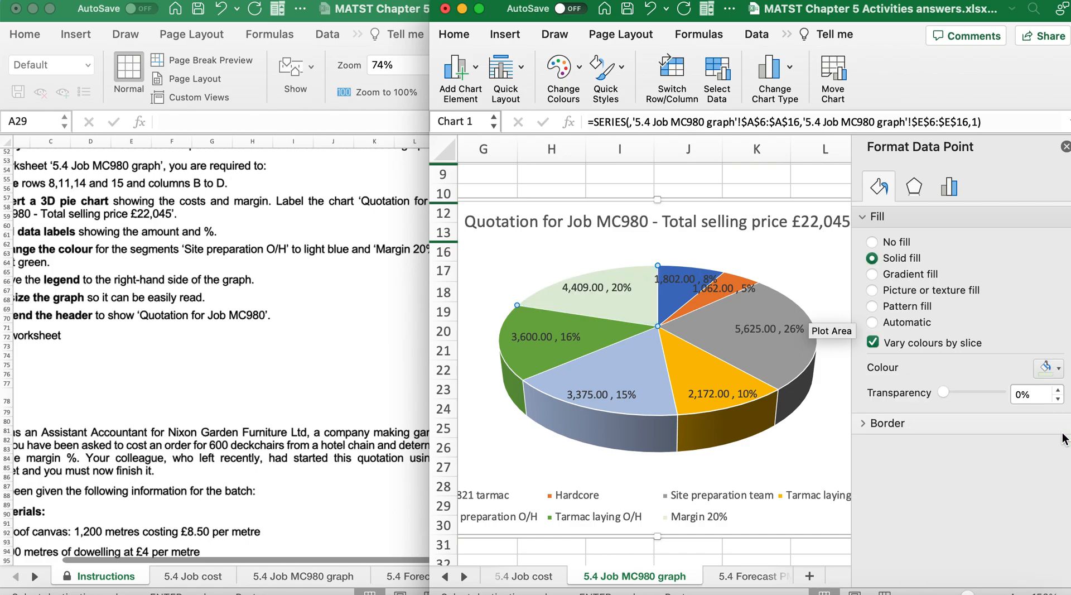
click(502, 445)
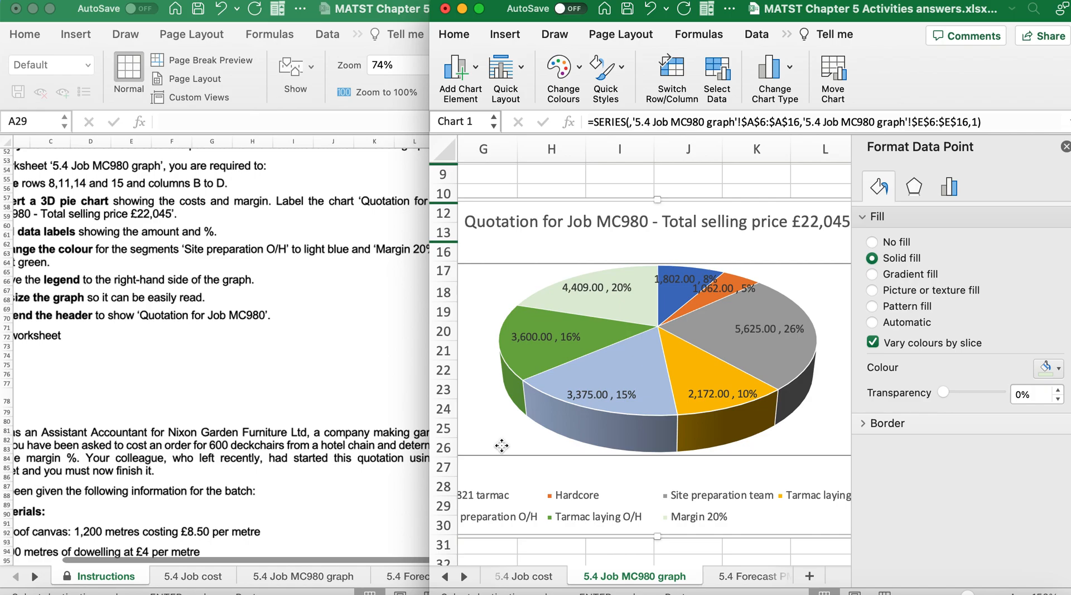
Close the Format Plot Area pane and move the pie chart's legend to the right-hand side of the graph.
scroll(502, 445, left, 2)
scroll(502, 445, down, 2)
scroll(178, 385, left, 2)
scroll(177, 385, down, 1)
scroll(177, 385, right, 2)
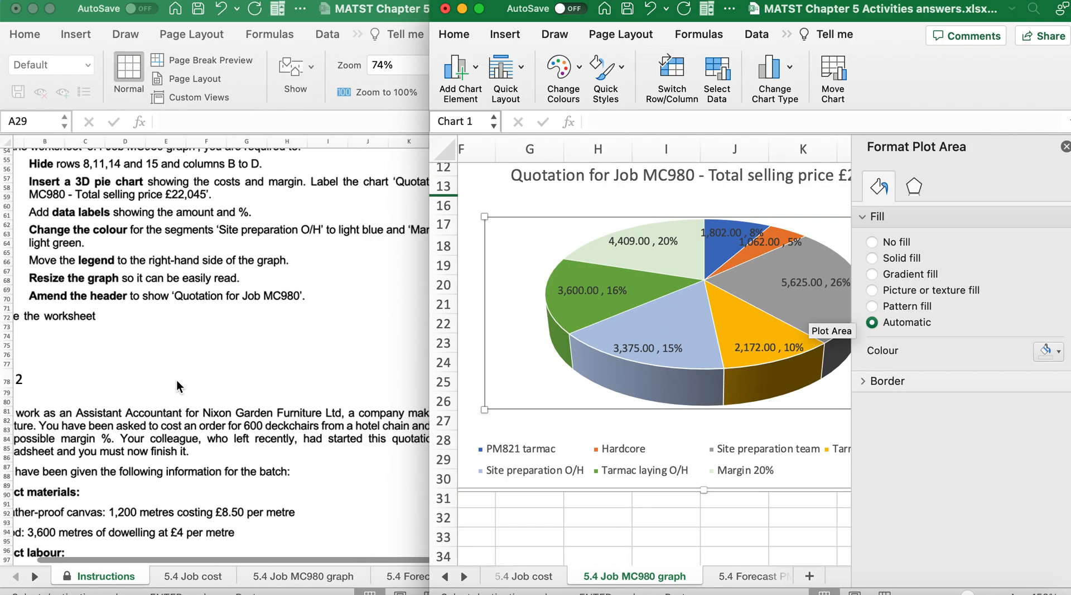
click(1065, 147)
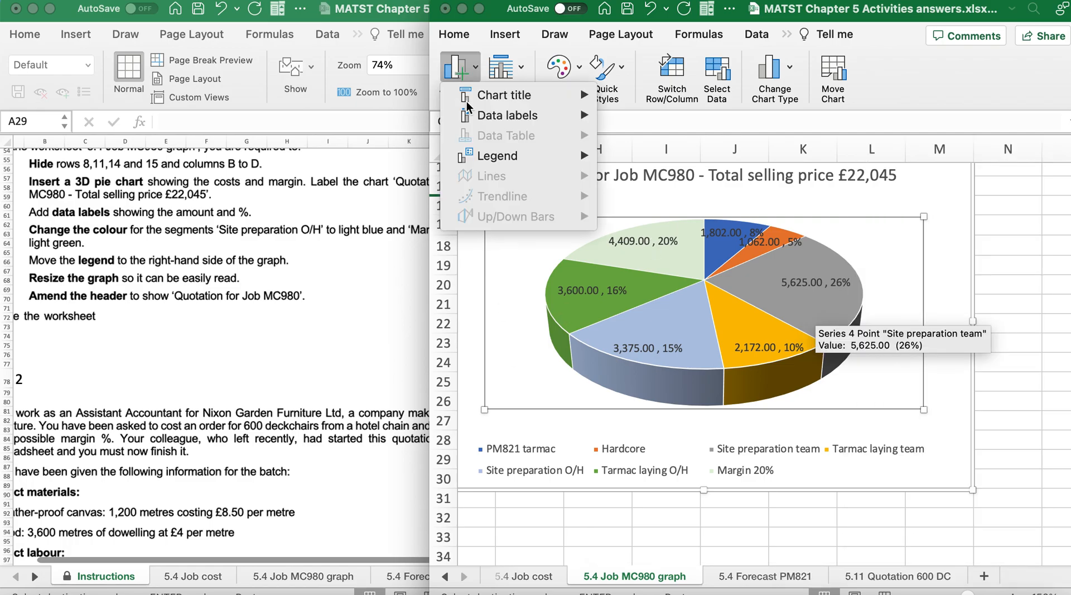
mouse_move(509, 156)
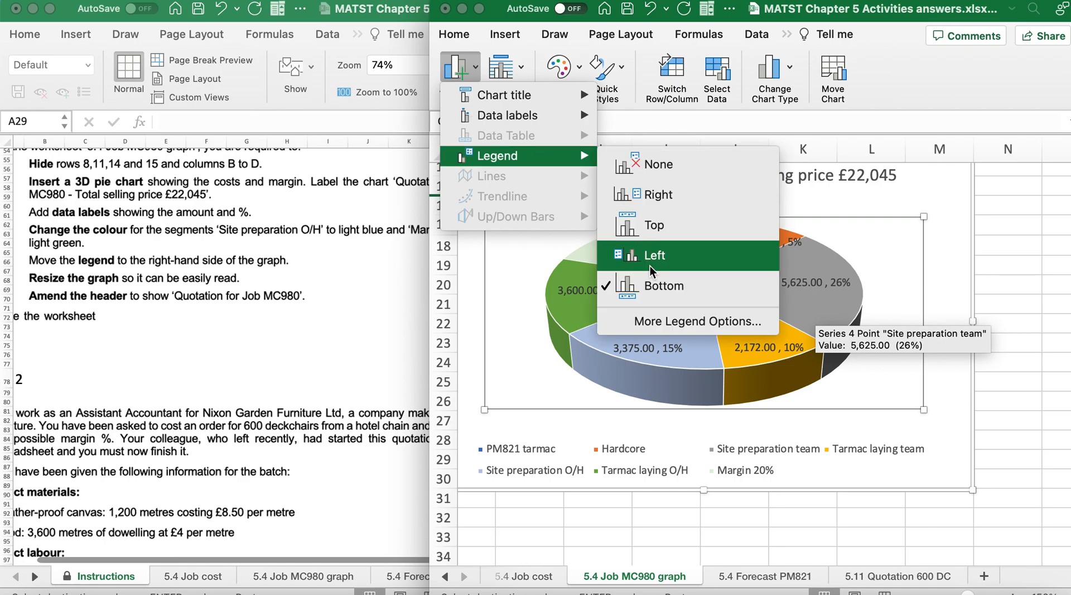
click(651, 199)
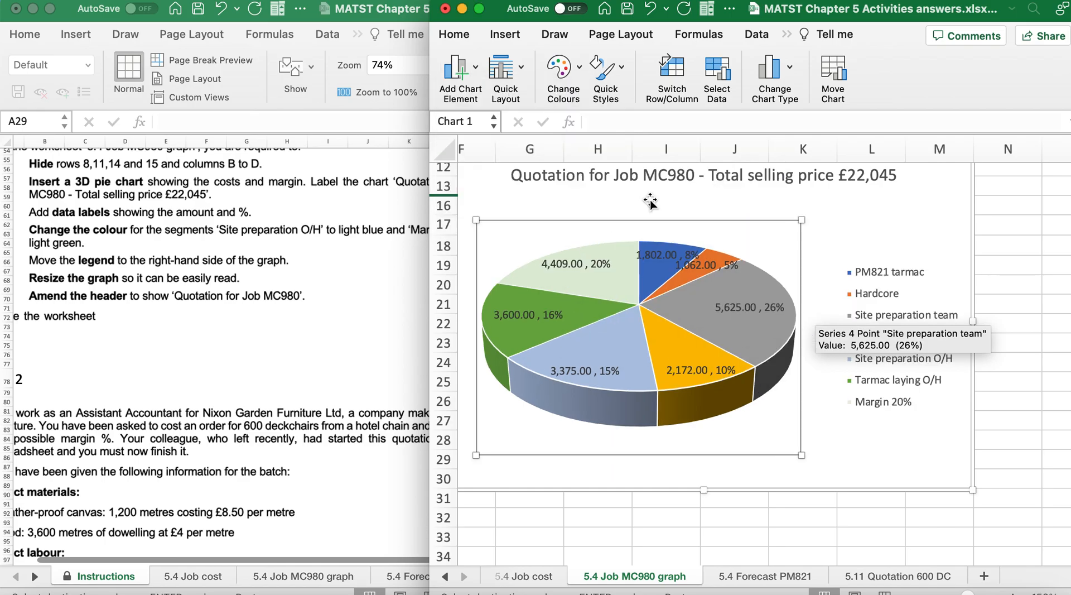
click(175, 337)
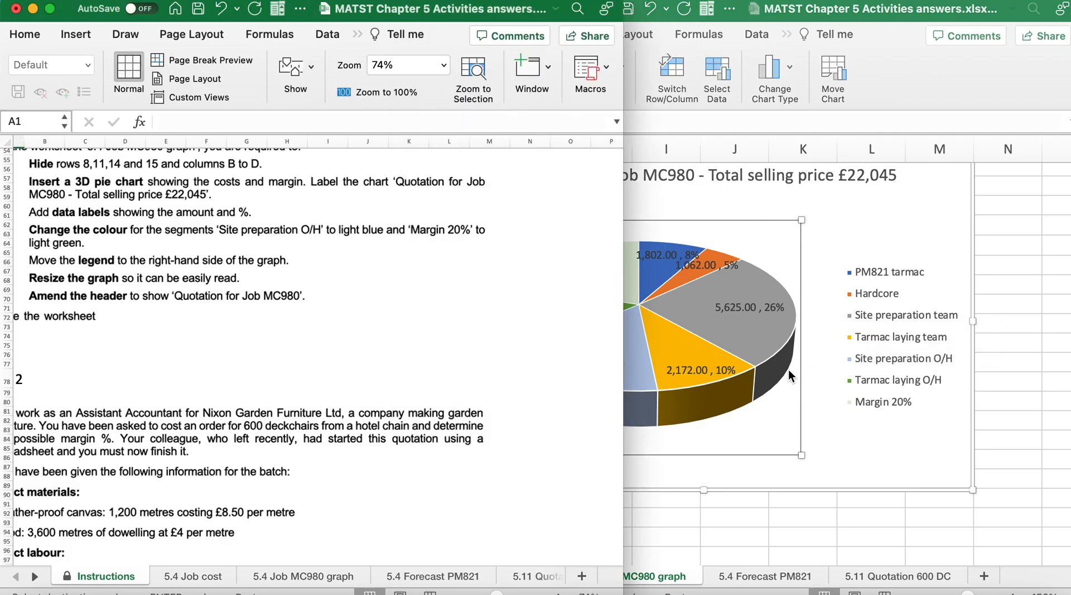
click(804, 531)
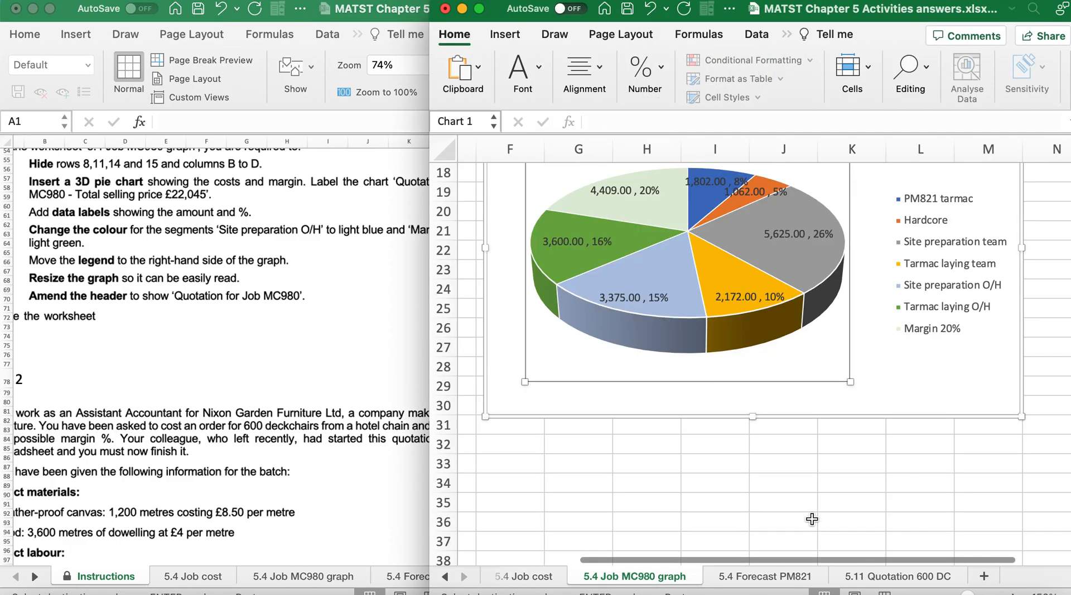
Move the pie chart up to the top of the worksheet and enlarge it to reach about column T and row 28.
scroll(812, 519, up, 5)
scroll(812, 519, up, 2)
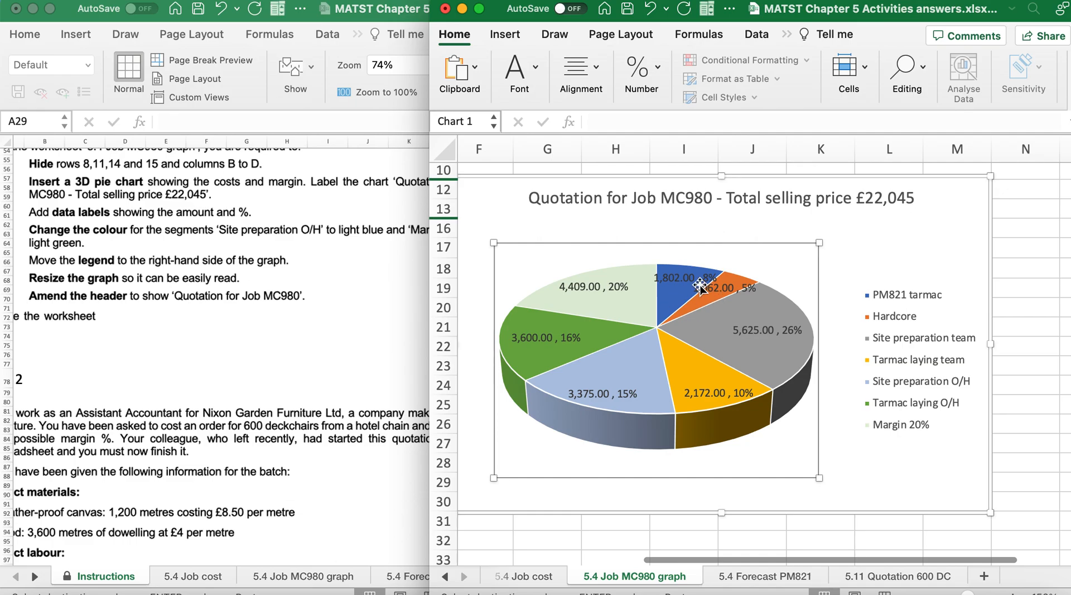
drag(718, 212, 723, 170)
scroll(814, 206, up, 4)
scroll(815, 205, left, 2)
drag(646, 268, 641, 223)
scroll(641, 223, down, 3)
scroll(641, 224, right, 2)
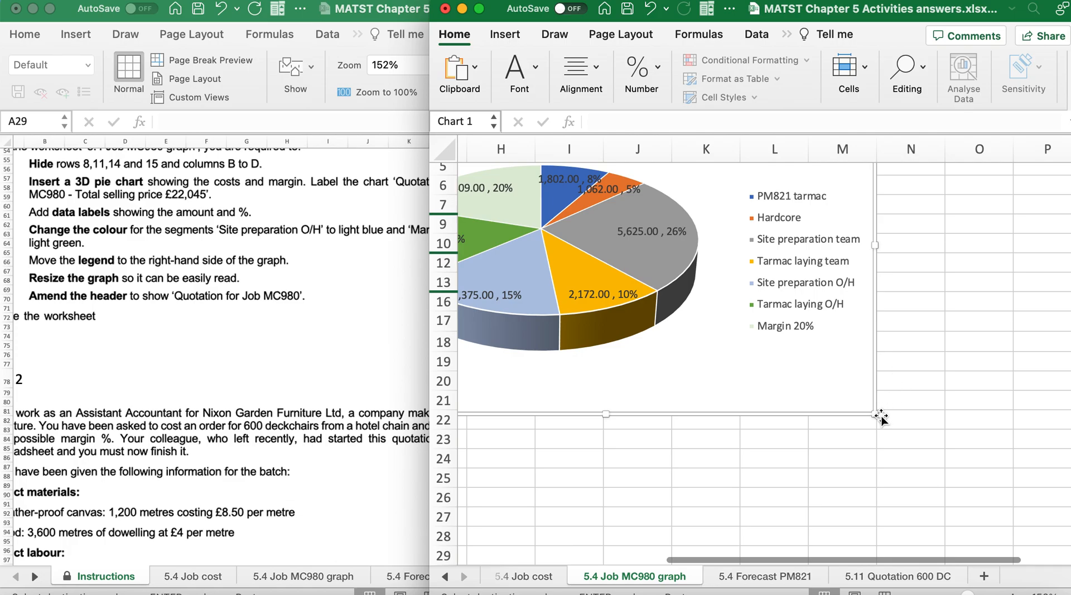
drag(880, 418, 1070, 537)
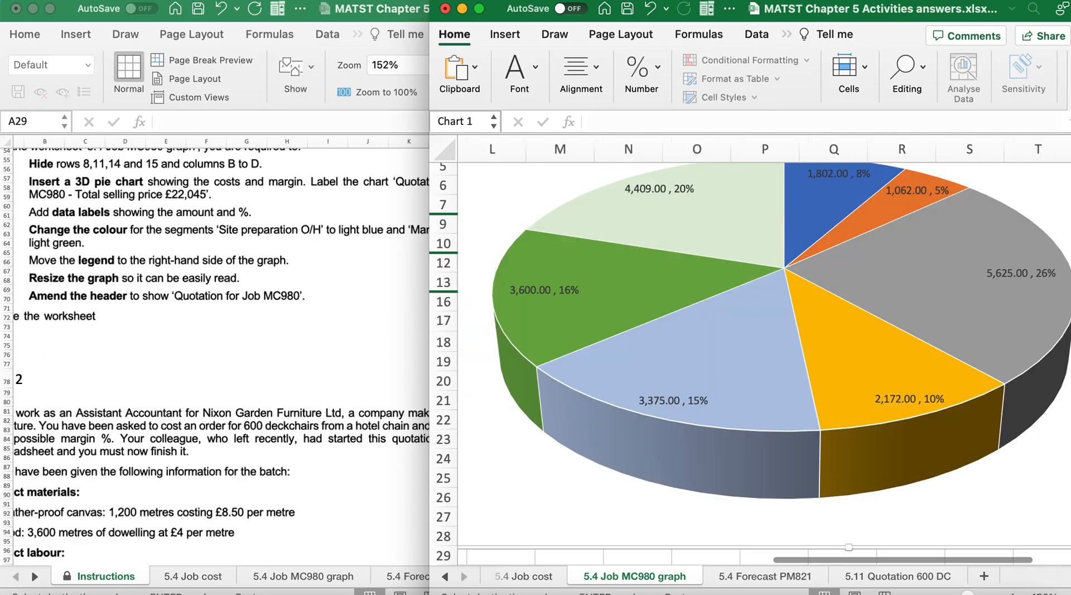
scroll(745, 515, left, 5)
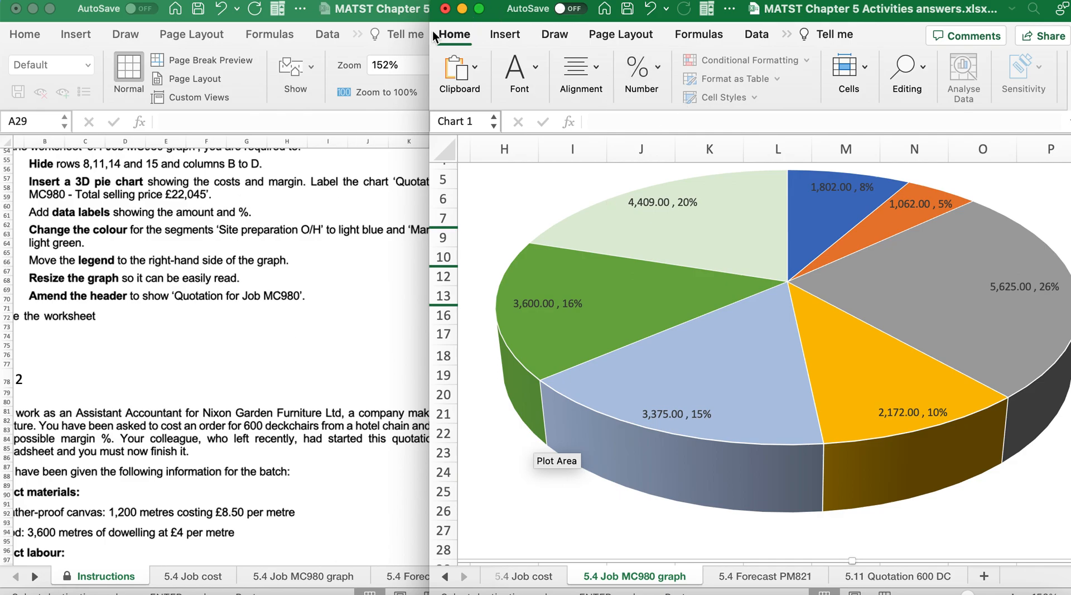
Amend the page header of the '5.4 Job MC980 graph' worksheet to read 'Quotation for Job MC980', keeping the answers workbook beside the instructions.
click(503, 34)
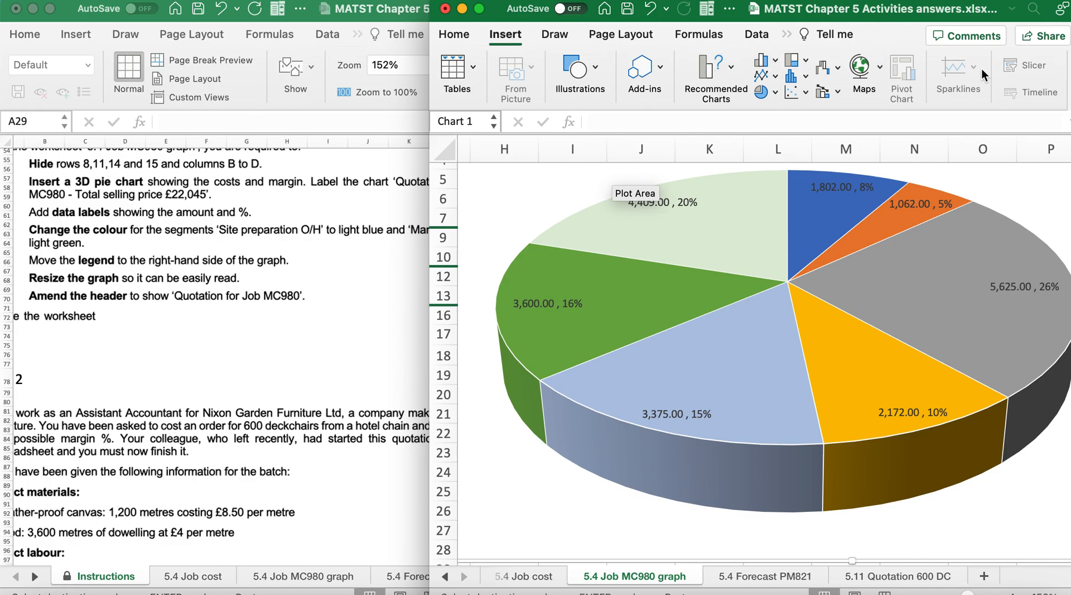
click(478, 10)
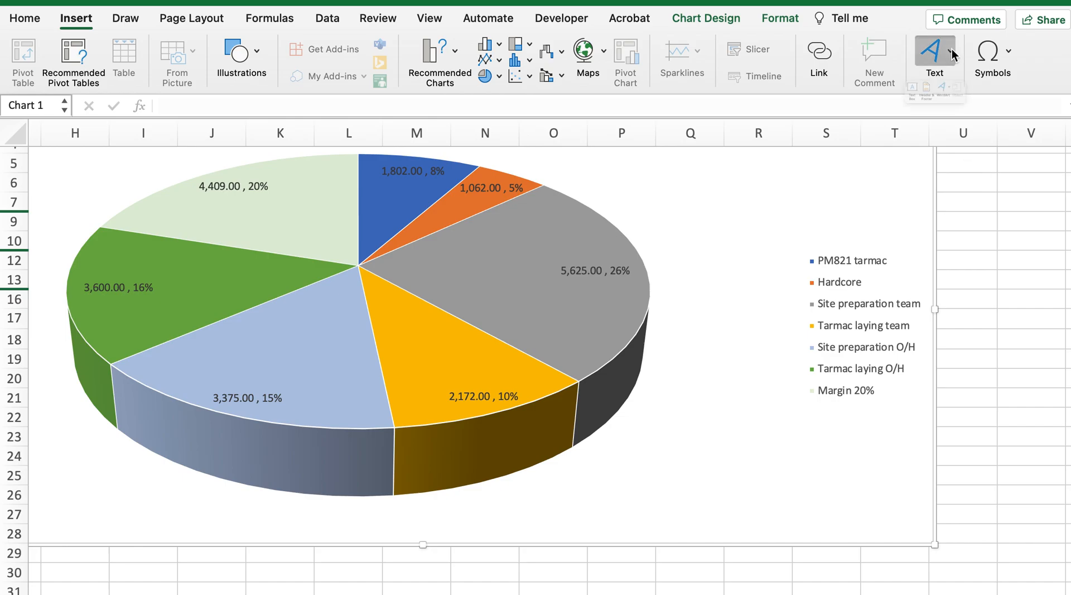
click(934, 53)
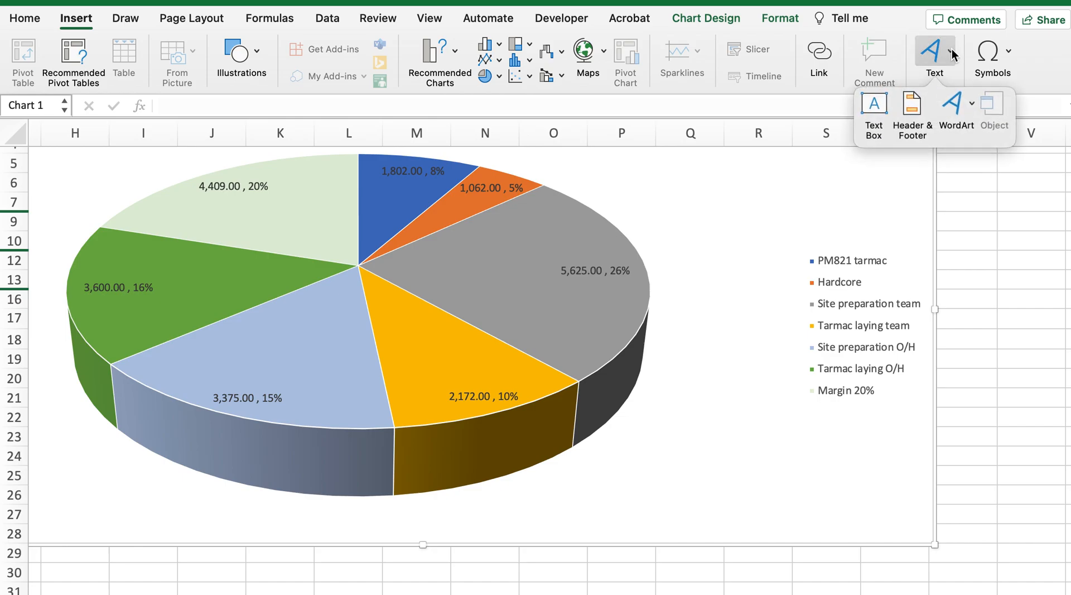
click(919, 112)
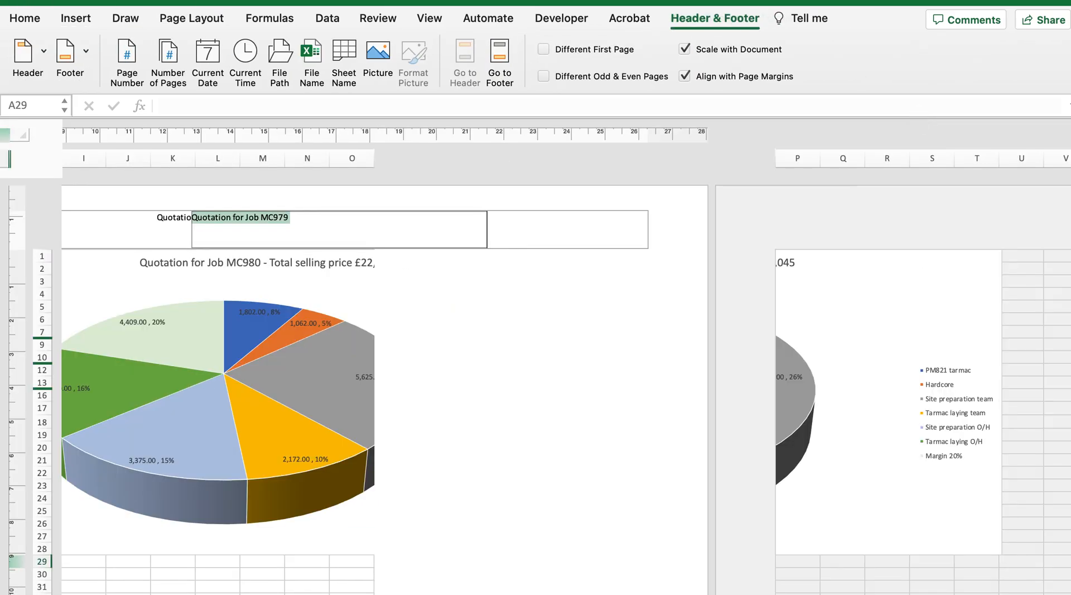
mouse_move(40, 6)
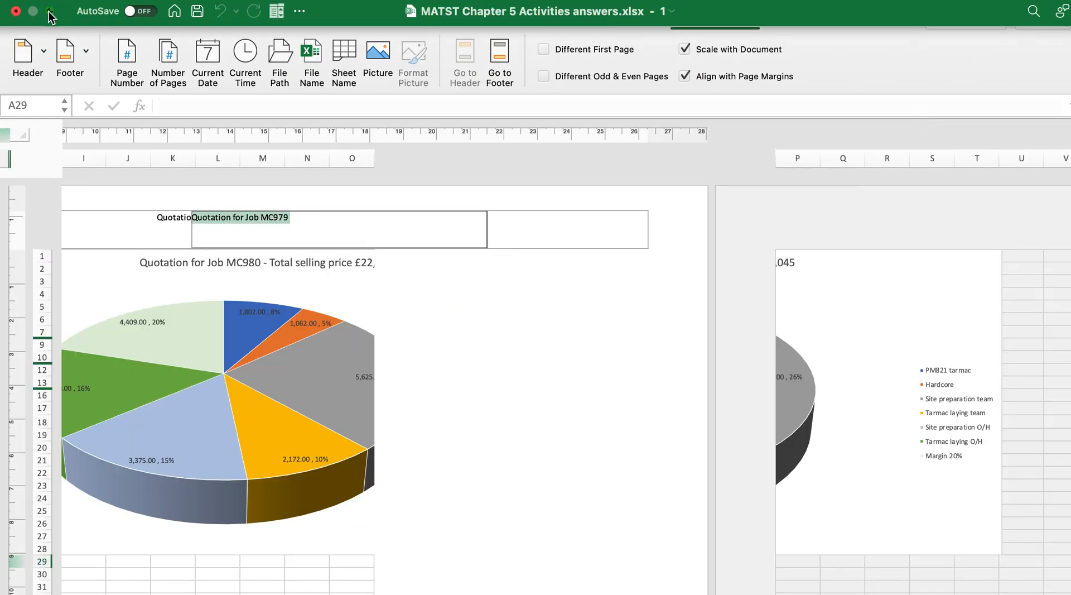
click(50, 12)
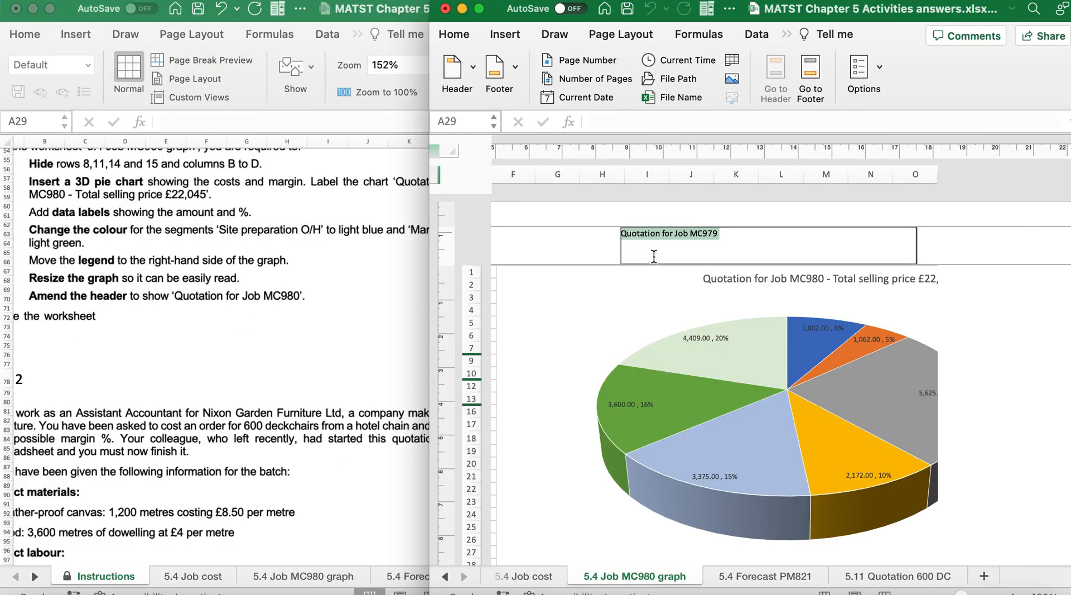
click(737, 231)
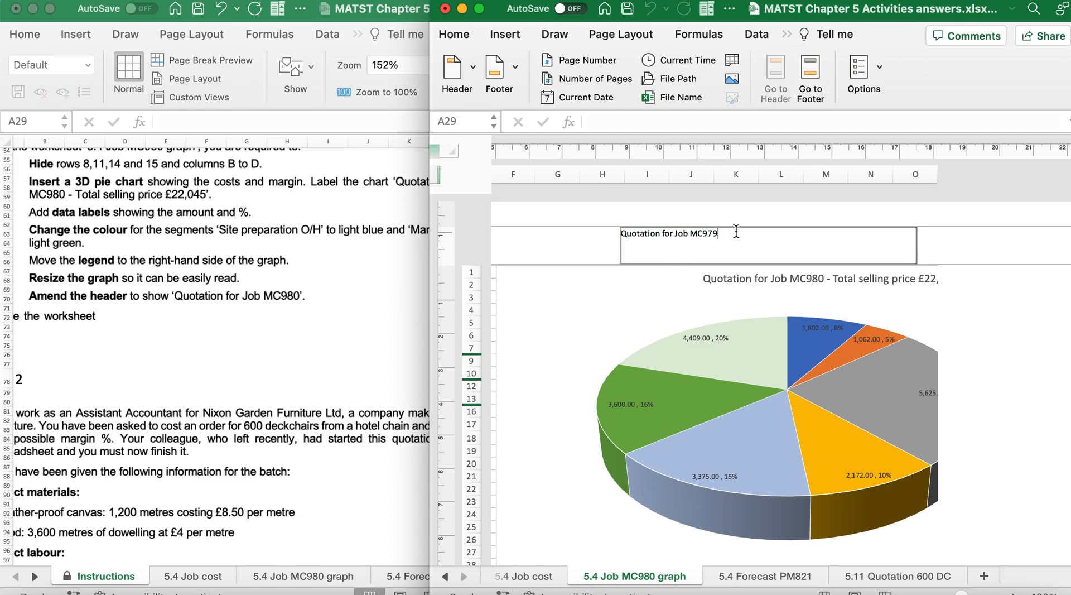
key(BackSpace)
key(BackSpace)
text(80)
scroll(127, 352, left, 2)
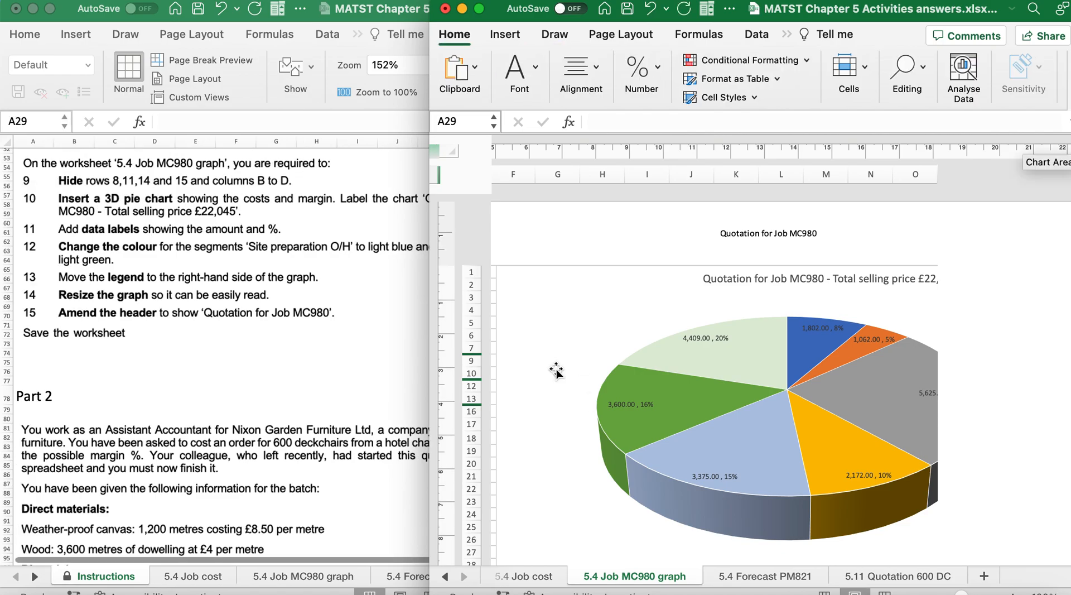